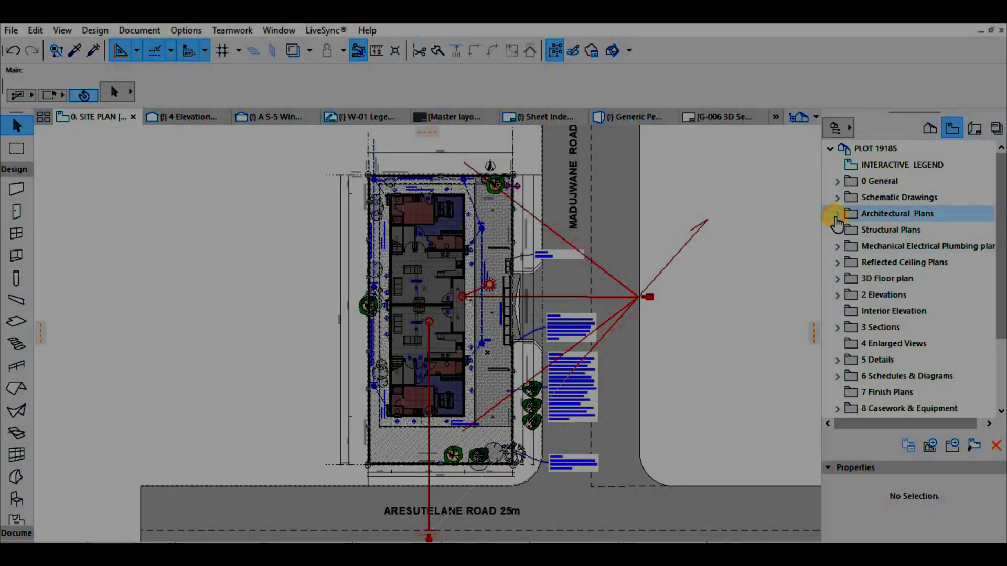
- Expand the Architectural, Structural, Reflected Ceiling and Schedules folders, then view DD DOOR SCHEDULE
{"action": "left_click", "coordinate": [839, 214]}
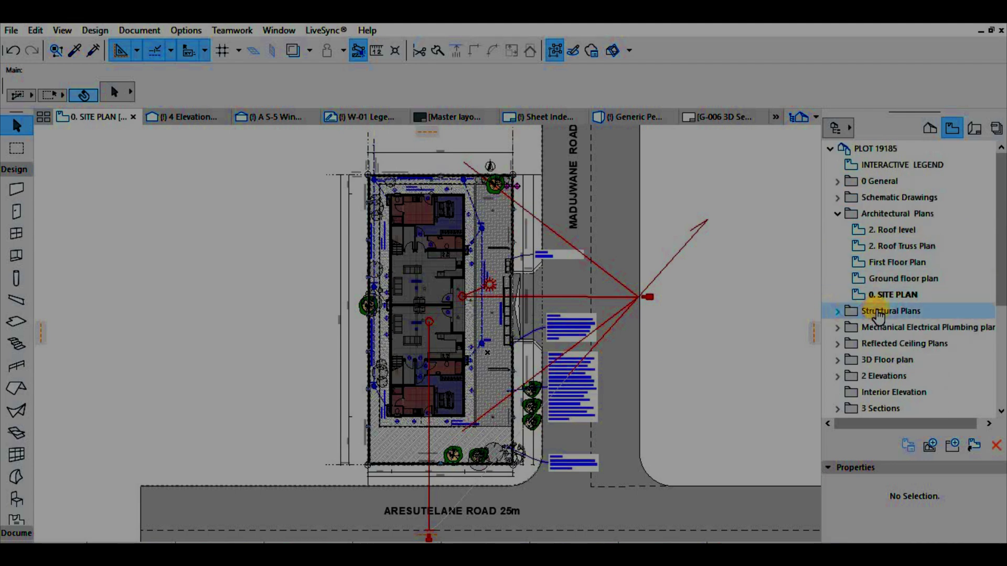
{"action": "left_click", "coordinate": [837, 215]}
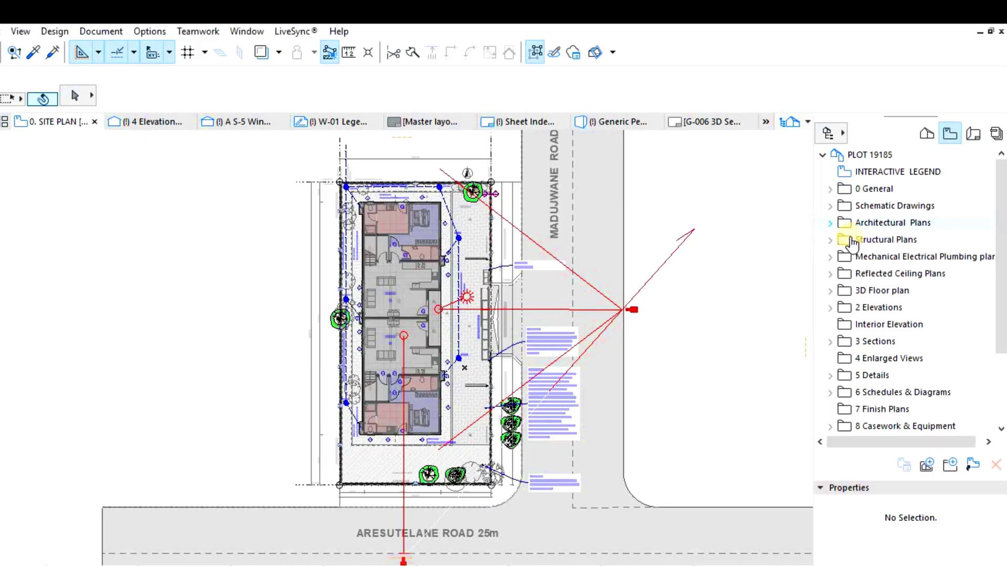
{"action": "left_click", "coordinate": [835, 226]}
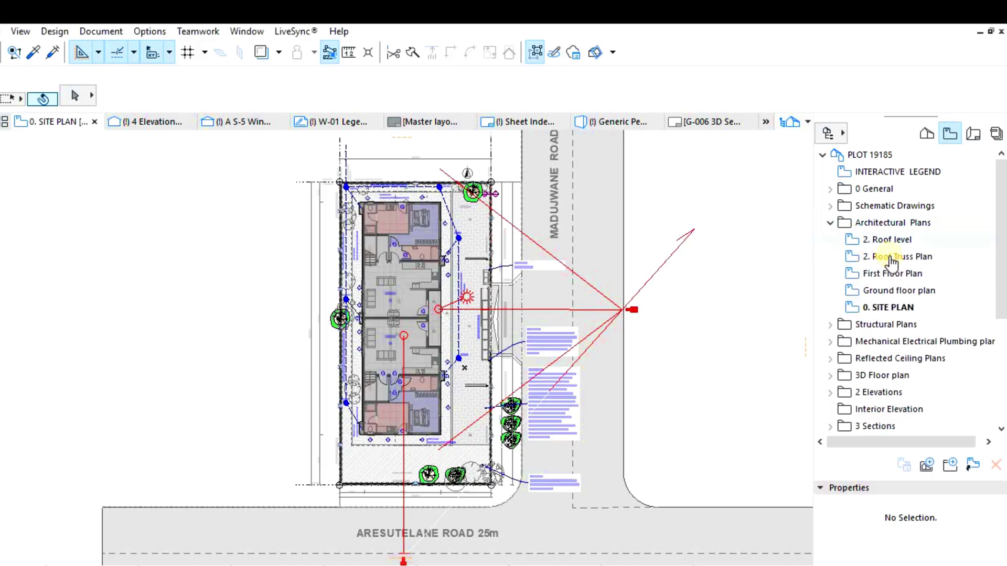
{"action": "left_click", "coordinate": [843, 327]}
{"action": "scroll", "coordinate": [873, 304], "scroll_direction": "down", "scroll_amount": 1}
{"action": "scroll", "coordinate": [886, 313], "scroll_direction": "down", "scroll_amount": 1}
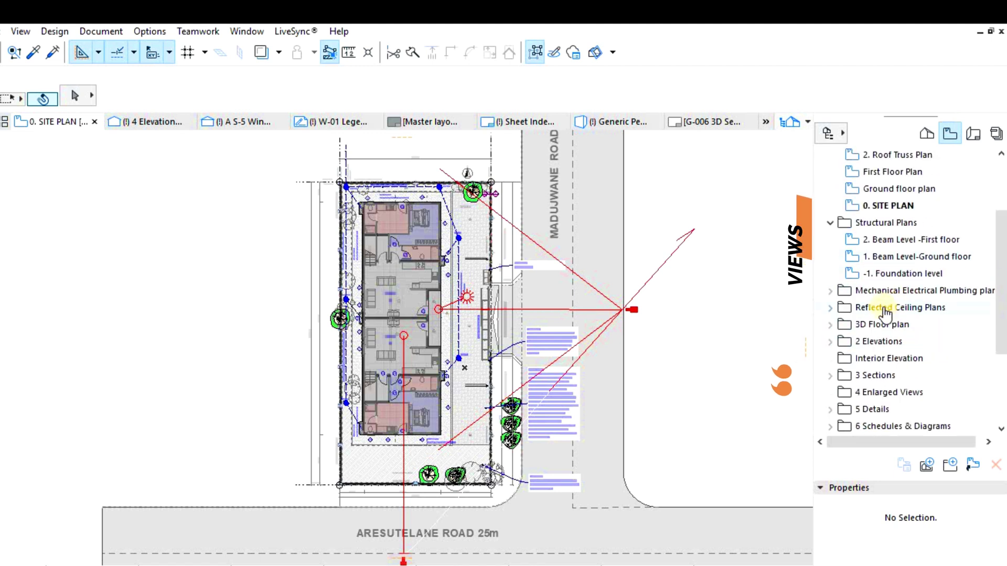
{"action": "left_click", "coordinate": [836, 307]}
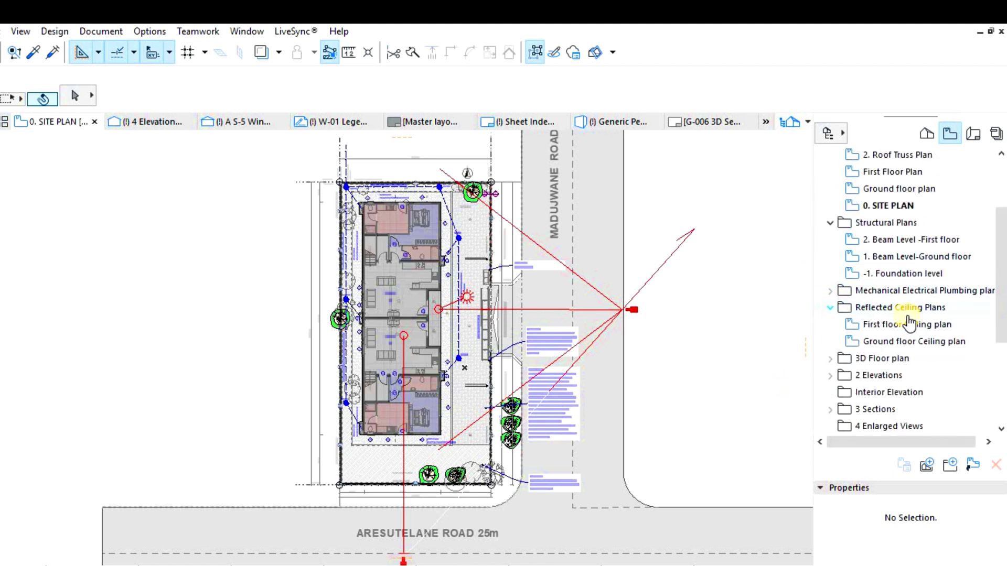
{"action": "scroll", "coordinate": [908, 314], "scroll_direction": "down", "scroll_amount": 1}
{"action": "scroll", "coordinate": [900, 316], "scroll_direction": "down", "scroll_amount": 1}
{"action": "scroll", "coordinate": [889, 318], "scroll_direction": "down", "scroll_amount": 1}
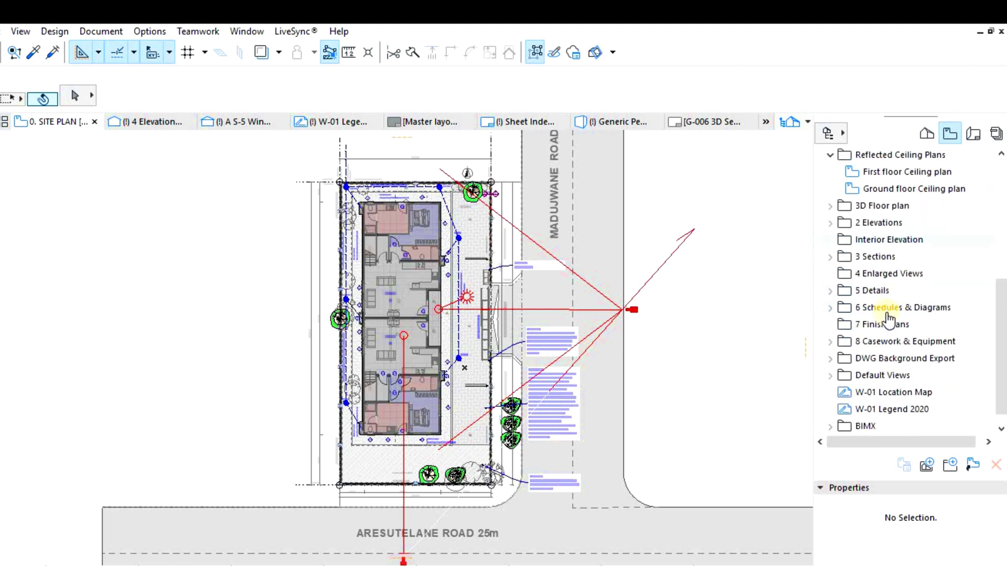
{"action": "left_click", "coordinate": [831, 310]}
{"action": "scroll", "coordinate": [901, 287], "scroll_direction": "up", "scroll_amount": 1}
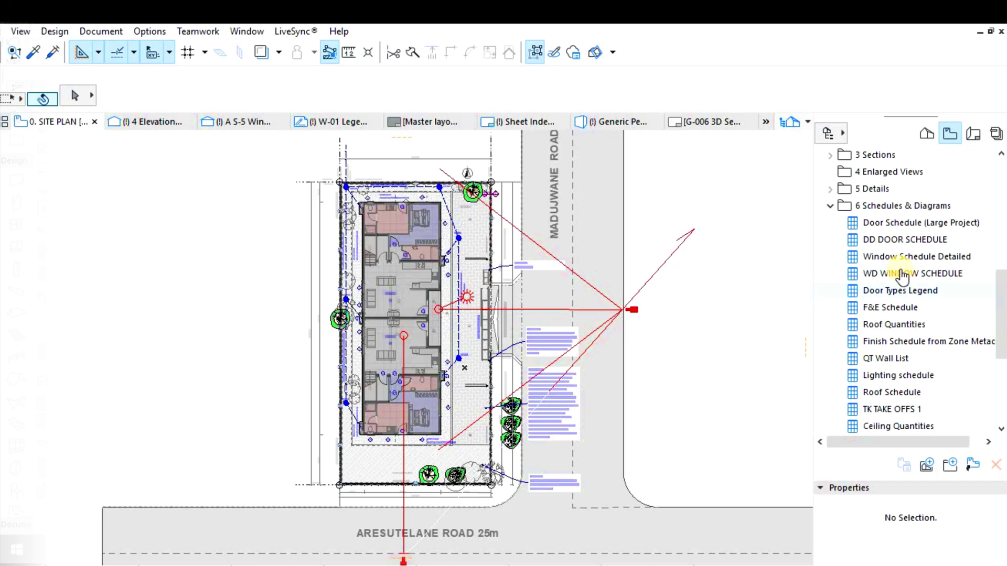
{"action": "left_click", "coordinate": [905, 239]}
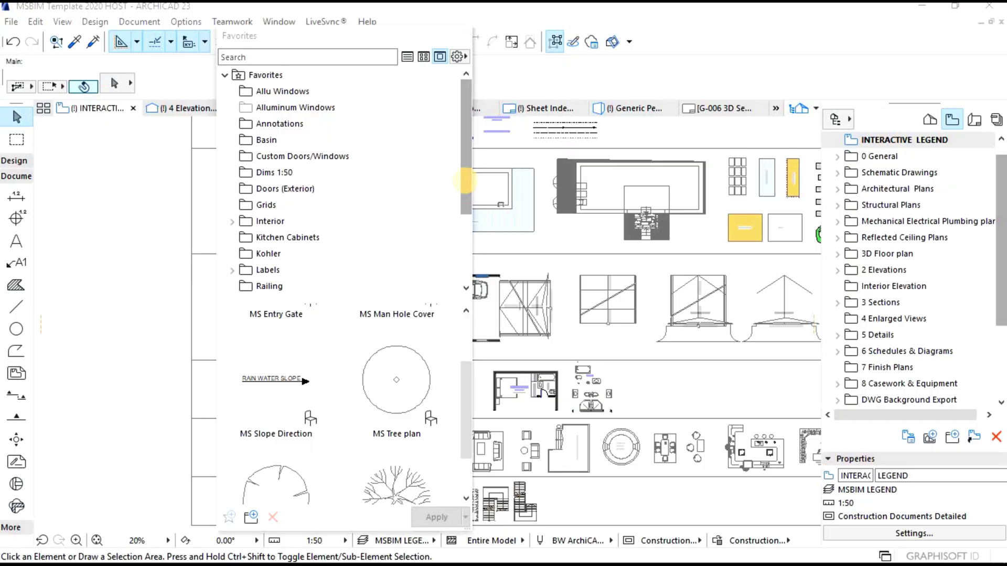
{"action": "left_click_drag", "start_coordinate": [465, 187], "coordinate": [469, 262]}
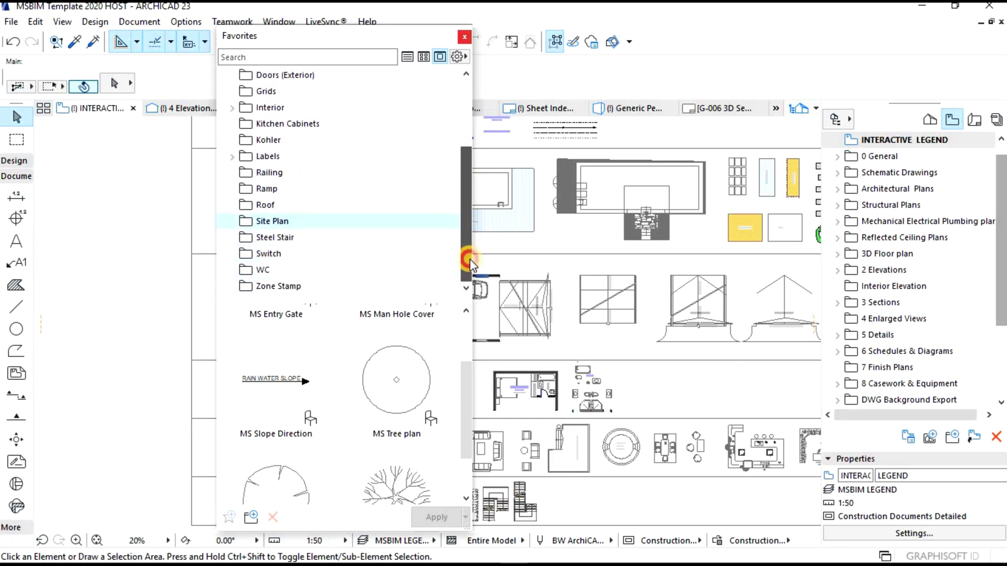
{"action": "left_click_drag", "start_coordinate": [465, 197], "coordinate": [461, 150]}
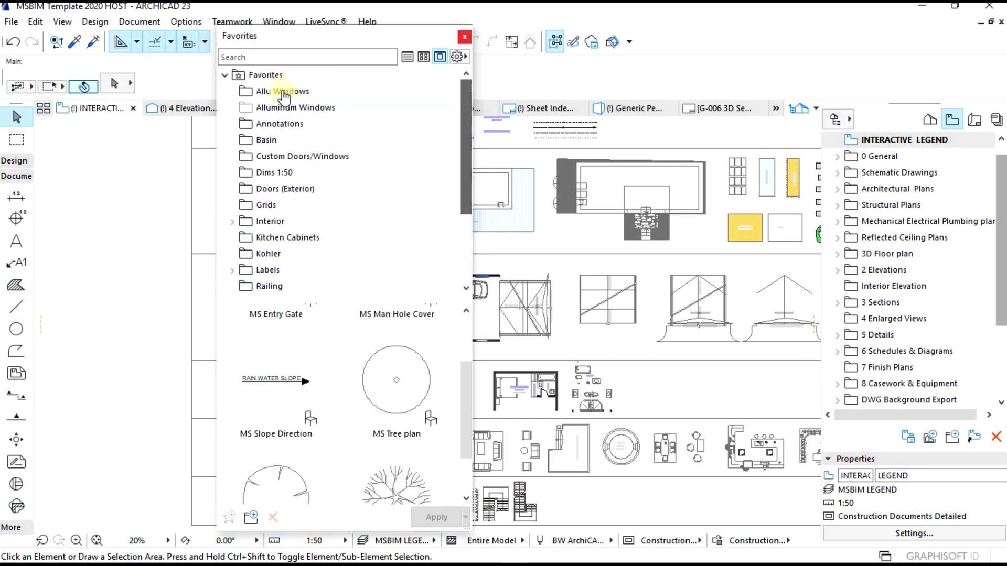
- Show the Allu Windows favorites, then the Annotations folder favorites
{"action": "left_click", "coordinate": [282, 92]}
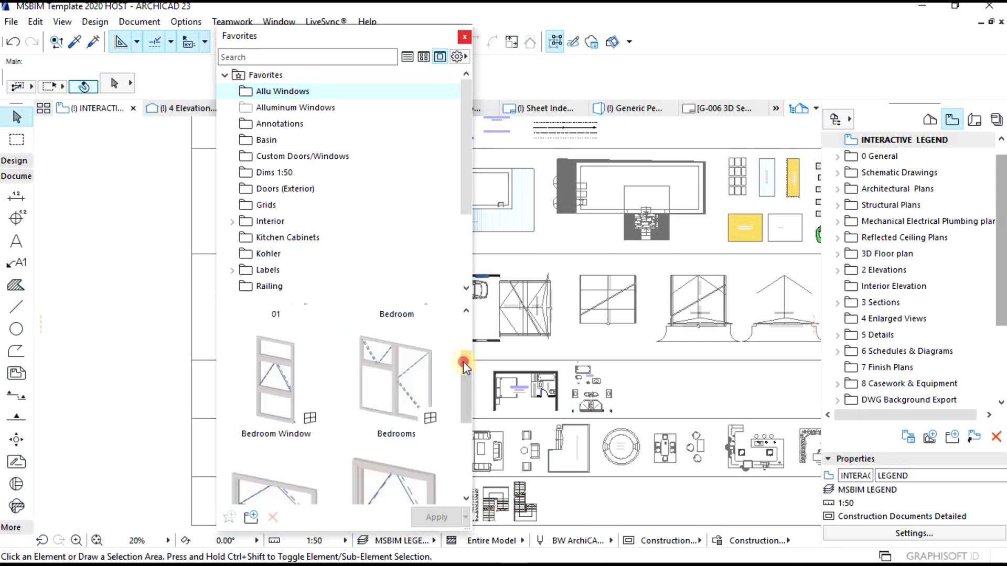
{"action": "left_click_drag", "start_coordinate": [466, 340], "coordinate": [462, 451]}
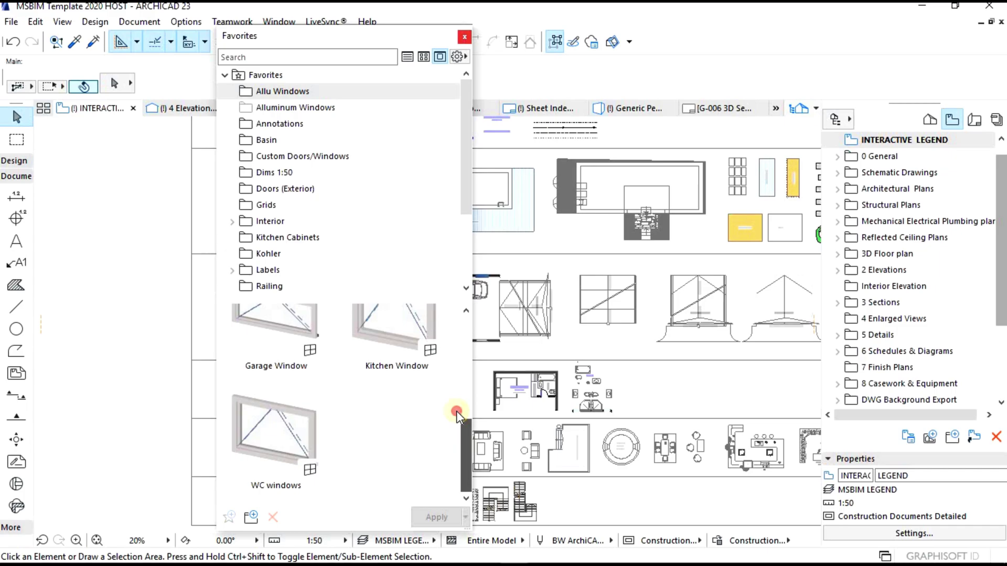
{"action": "scroll", "coordinate": [456, 411], "scroll_direction": "up", "scroll_amount": 2}
{"action": "scroll", "coordinate": [465, 396], "scroll_direction": "up", "scroll_amount": 3}
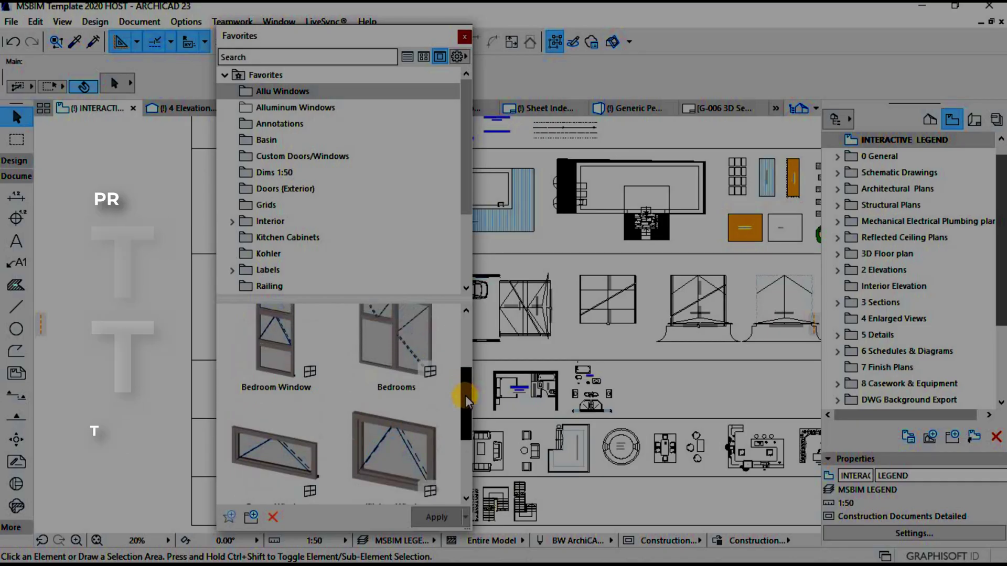
{"action": "left_click", "coordinate": [273, 124]}
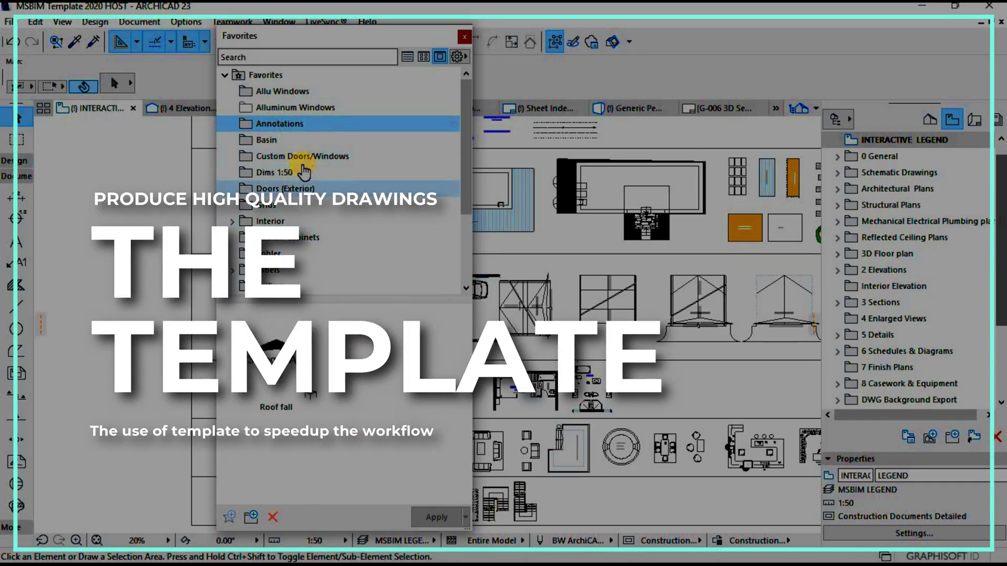
{"action": "scroll", "coordinate": [304, 174], "scroll_direction": "down", "scroll_amount": 1}
{"action": "scroll", "coordinate": [309, 189], "scroll_direction": "down", "scroll_amount": 1}
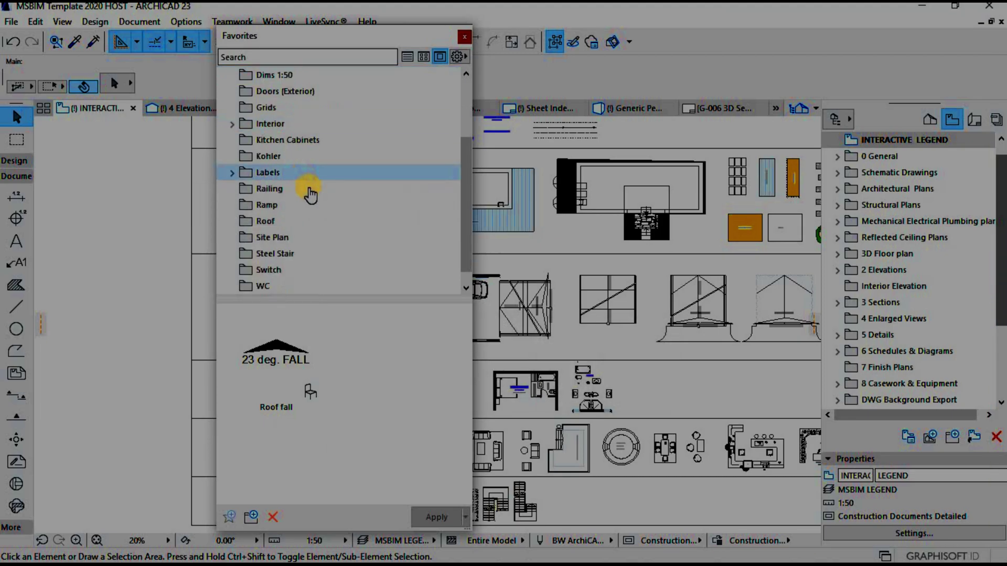
- Apply the 'ms 230 wall plaster both sides' favorite to the Wall tool
{"action": "left_click", "coordinate": [17, 184]}
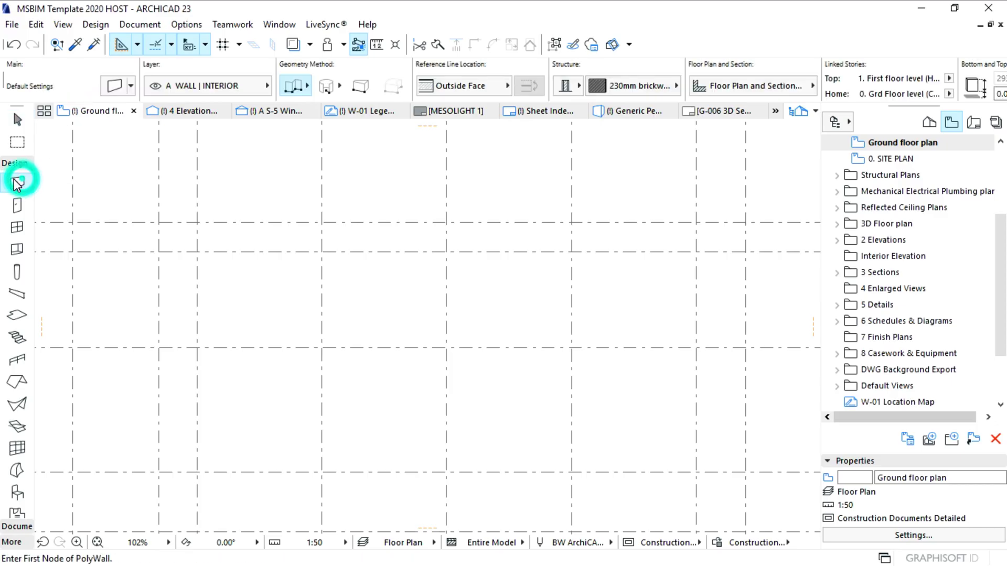
{"action": "left_click", "coordinate": [132, 87]}
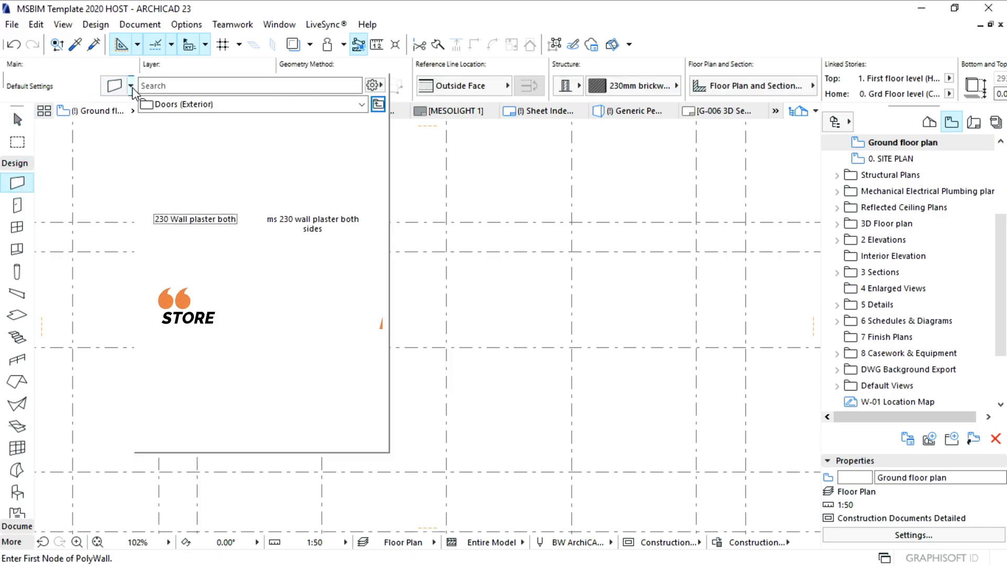
{"action": "left_click", "coordinate": [308, 193]}
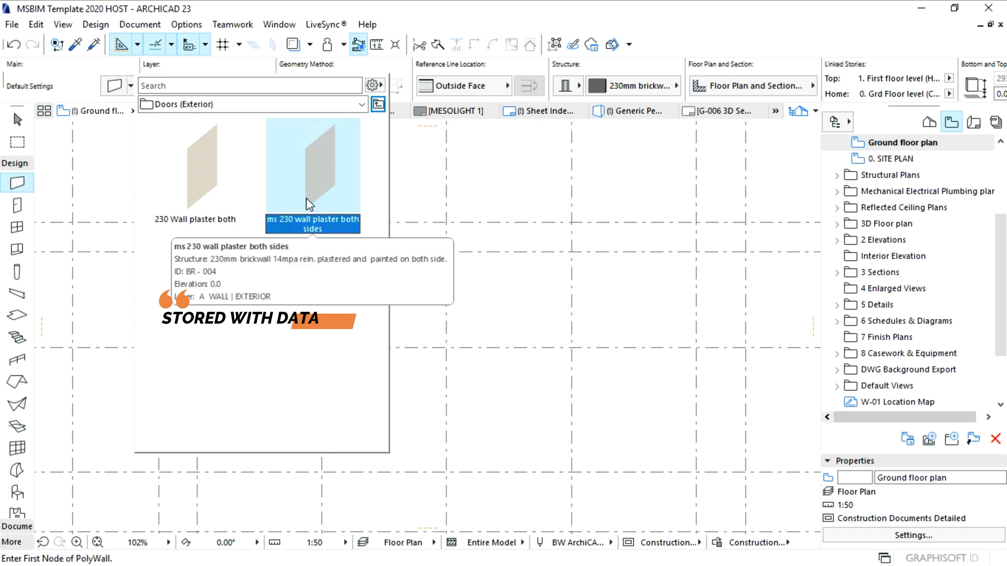
{"action": "double_click", "coordinate": [330, 189]}
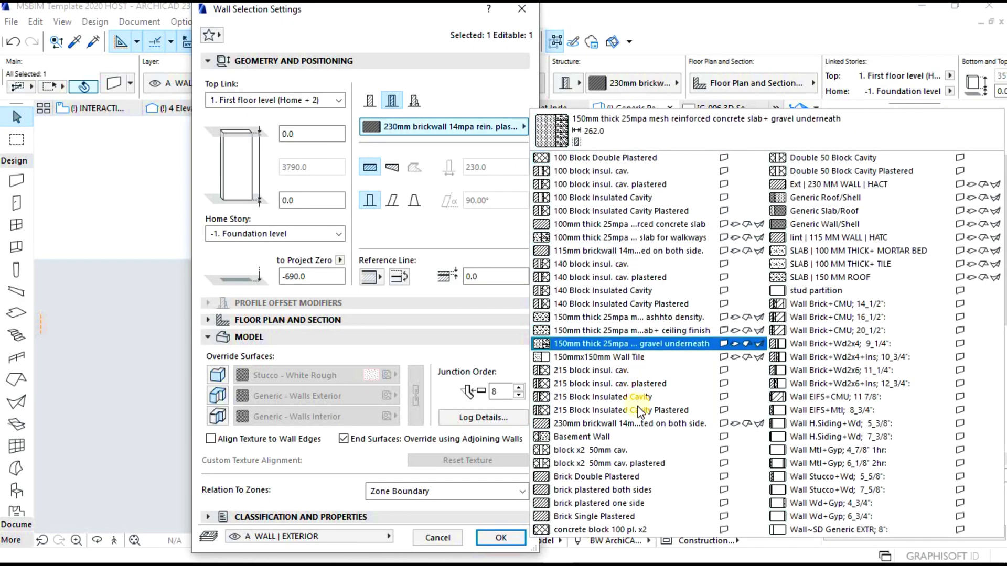
- Assign the 230mm brickwall composite, edit the to Project Zero elevation, and keep Foundation level as home story
{"action": "left_click", "coordinate": [587, 425]}
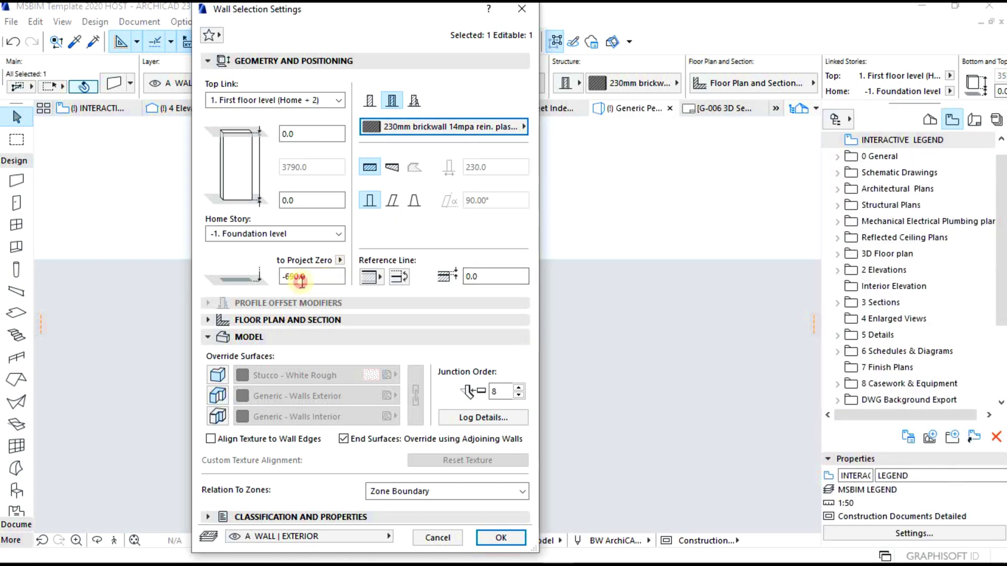
{"action": "double_click", "coordinate": [300, 277]}
{"action": "left_click", "coordinate": [340, 234]}
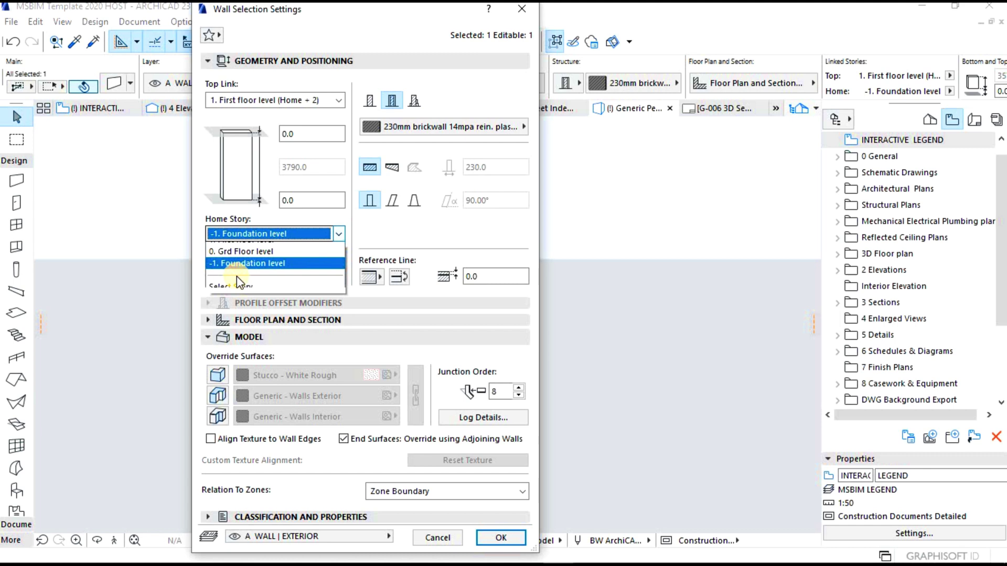
{"action": "left_click", "coordinate": [465, 310]}
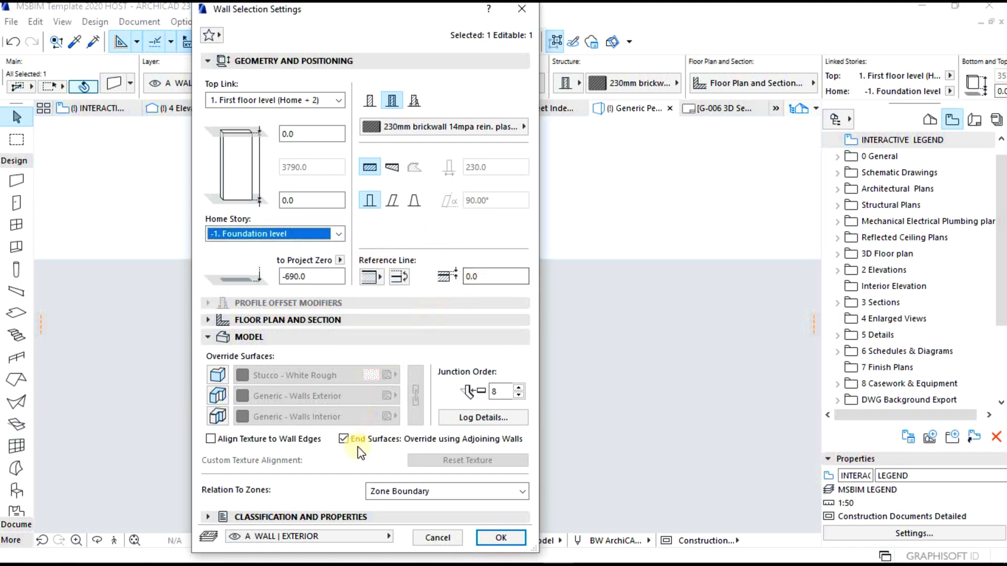
- Expand the Classification and Properties panel to show ID BR - 004 and related data
{"action": "left_click", "coordinate": [207, 519]}
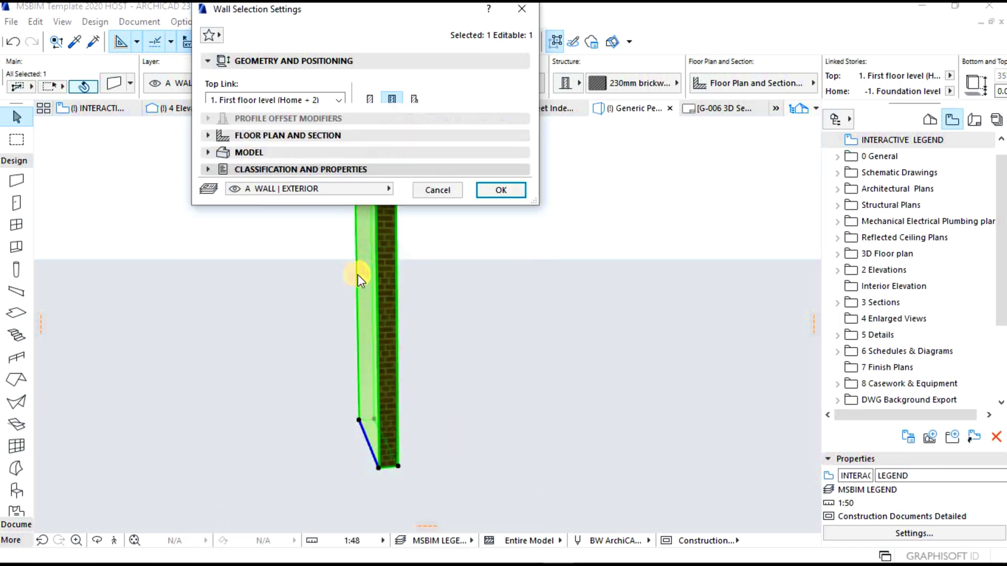
{"action": "left_click_drag", "start_coordinate": [523, 213], "coordinate": [526, 241]}
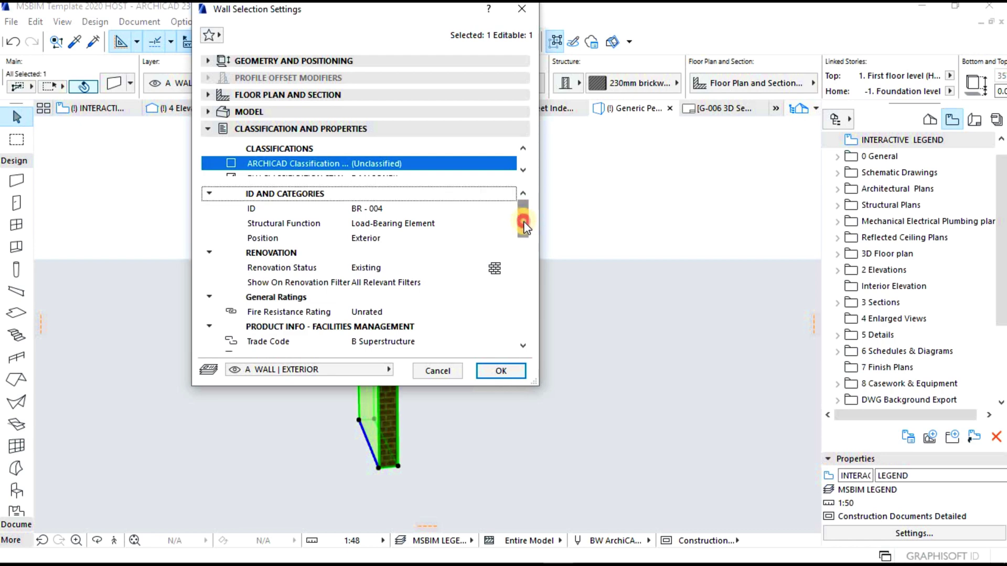
{"action": "scroll", "coordinate": [527, 241], "scroll_direction": "down", "scroll_amount": 1}
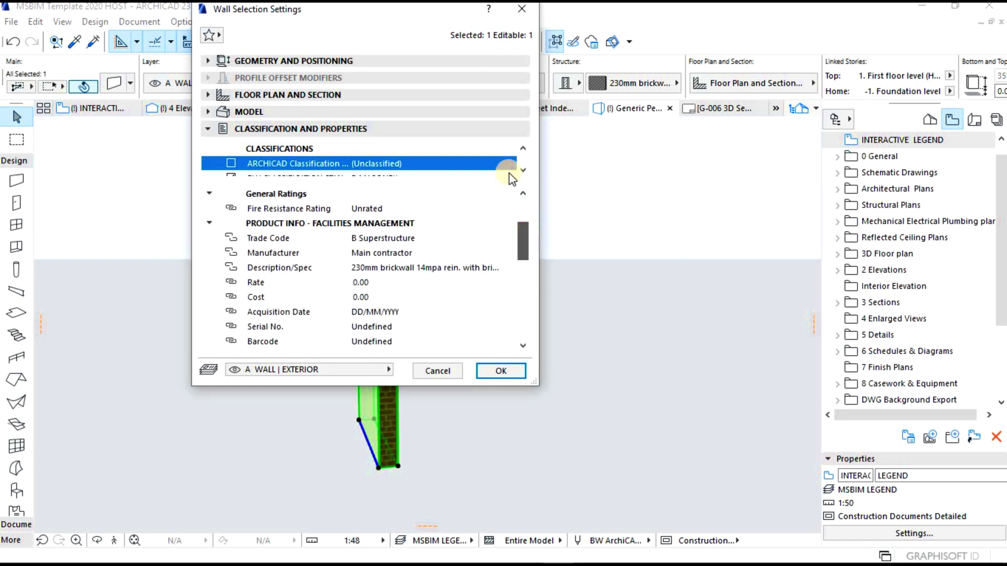
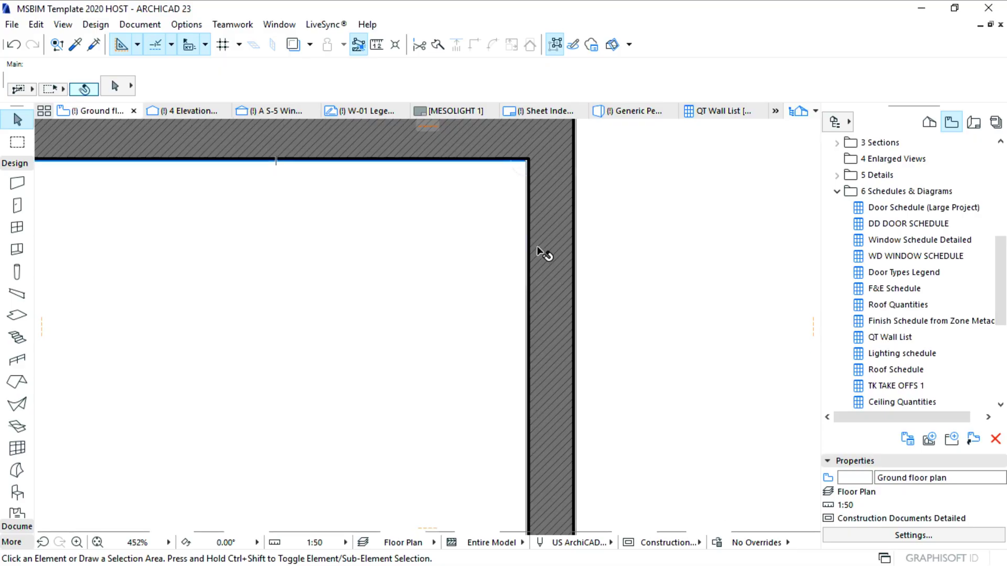
- Open the exterior brick wall's settings and confirm its B MASONRY classification
{"action": "left_click", "coordinate": [537, 251]}
{"action": "left_click", "coordinate": [112, 86]}
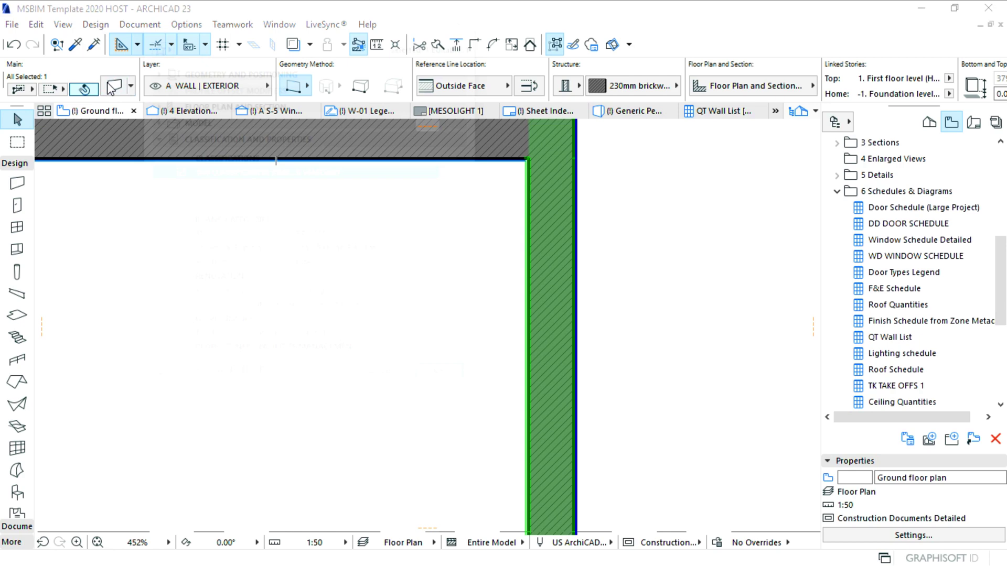
{"action": "left_click", "coordinate": [453, 171]}
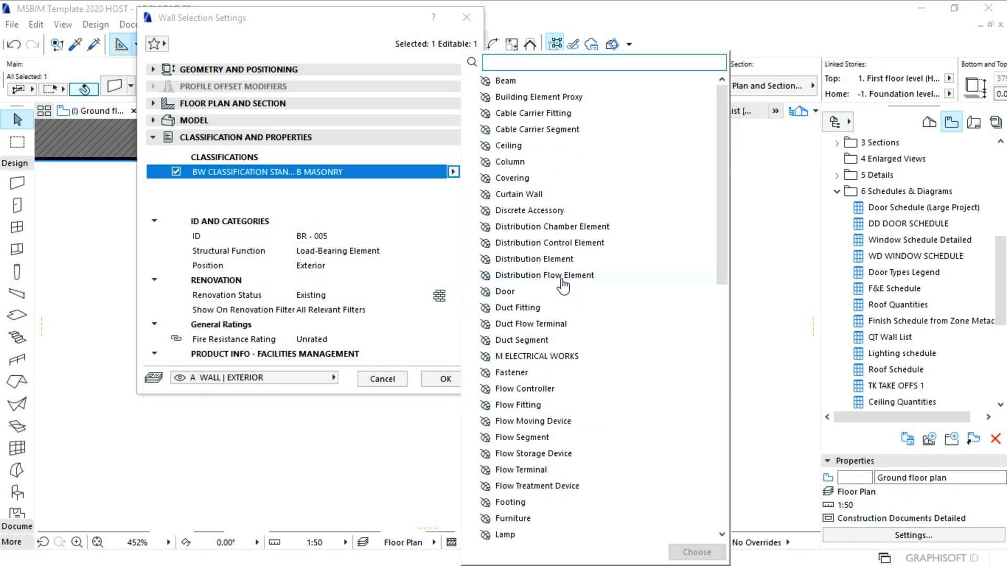
{"action": "scroll", "coordinate": [563, 284], "scroll_direction": "down", "scroll_amount": 6}
{"action": "scroll", "coordinate": [562, 292], "scroll_direction": "down", "scroll_amount": 5}
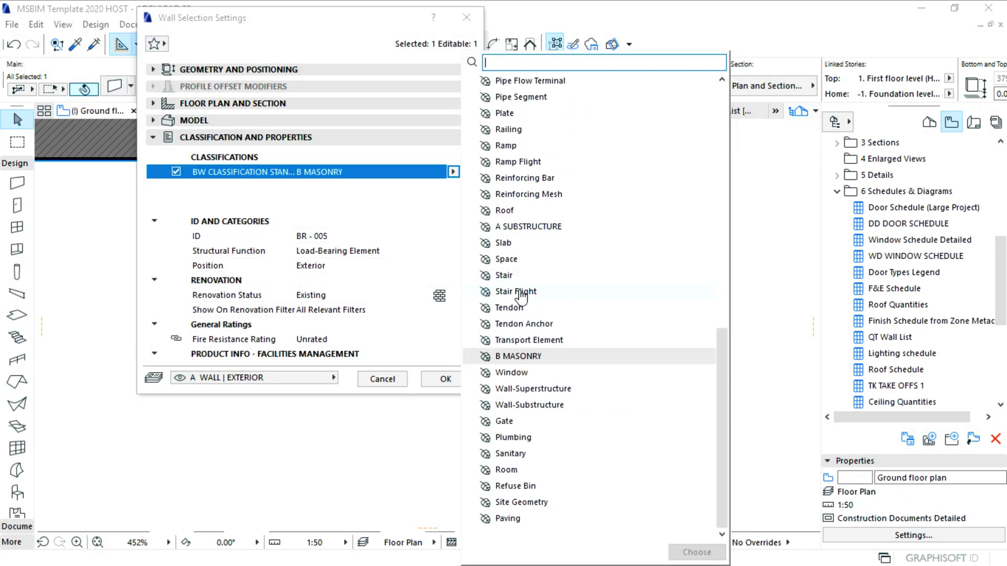
{"action": "left_click", "coordinate": [345, 190]}
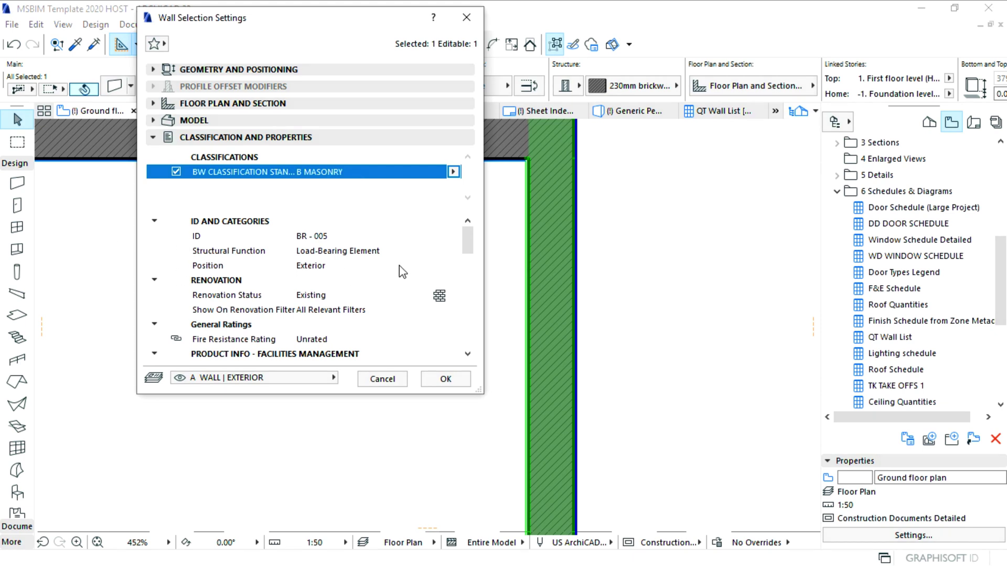
{"action": "left_click_drag", "start_coordinate": [468, 245], "coordinate": [474, 268]}
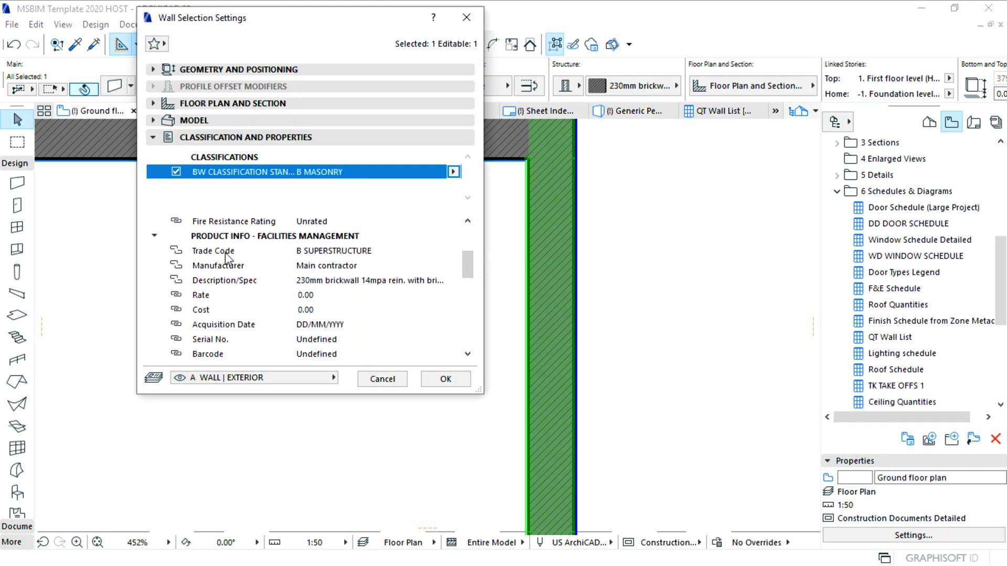
- Inspect the wall's Trade Code and Description/Spec property values
{"action": "left_click", "coordinate": [226, 251]}
{"action": "left_click", "coordinate": [338, 250]}
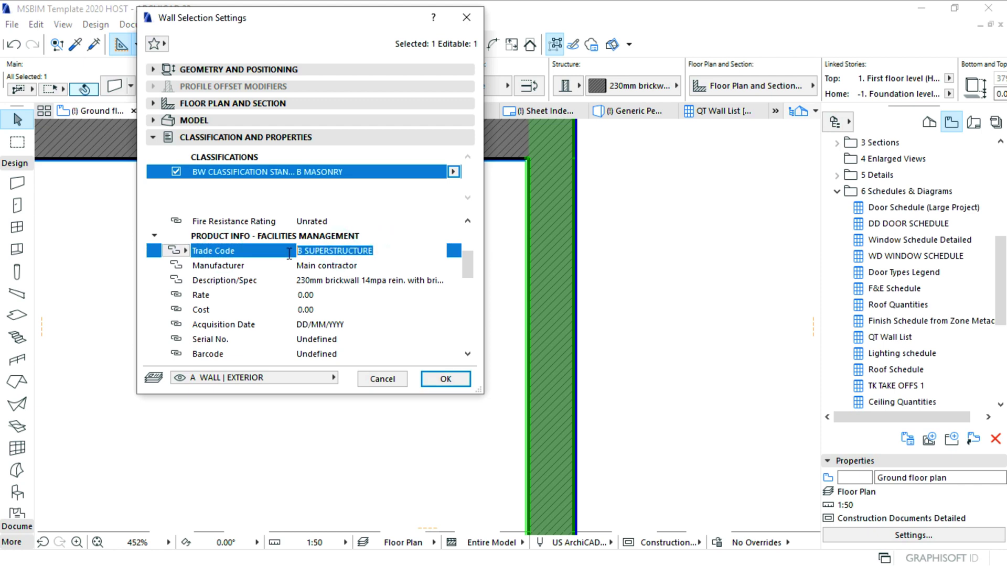
{"action": "left_click", "coordinate": [310, 280]}
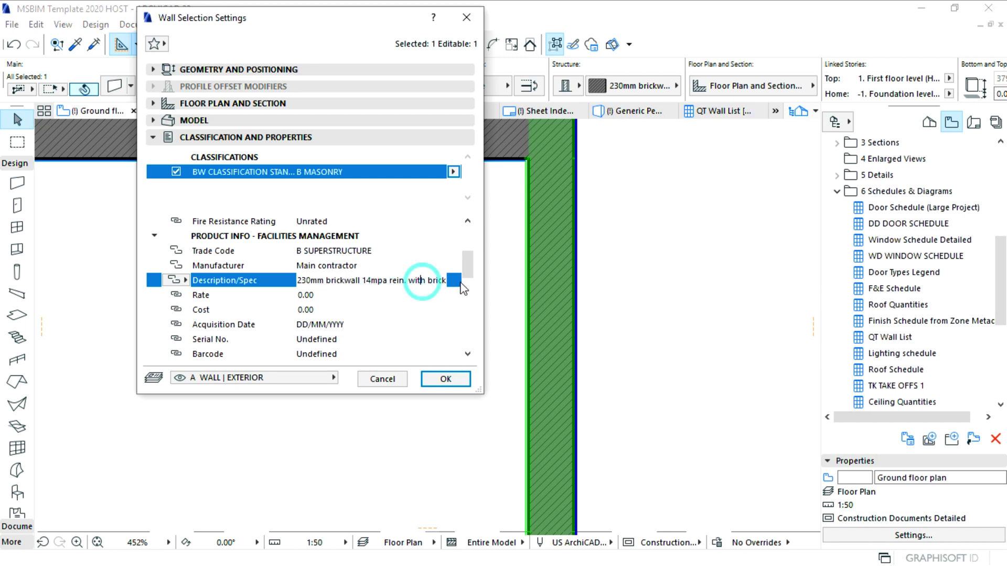
{"action": "scroll", "coordinate": [238, 295], "scroll_direction": "down", "scroll_amount": 5}
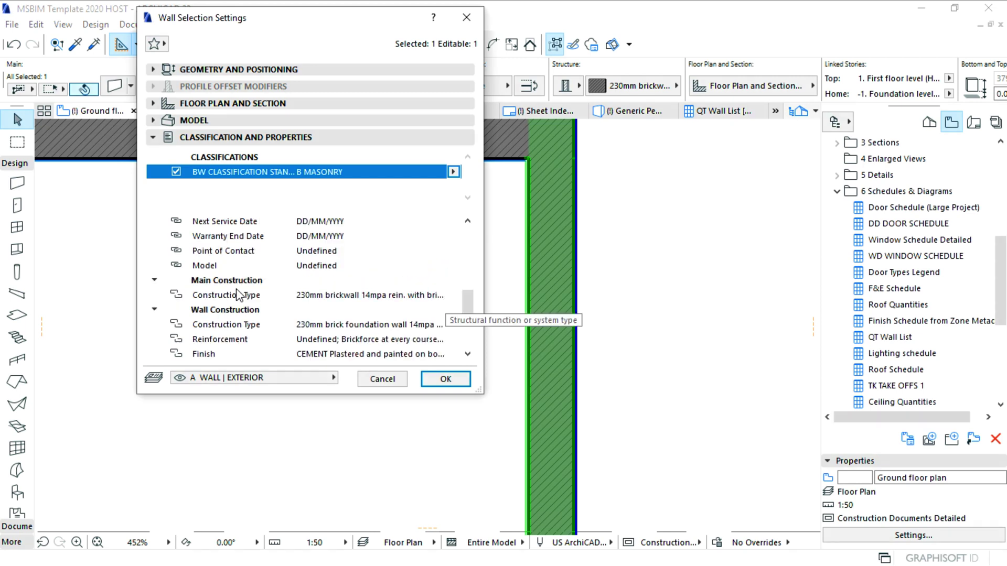
{"action": "left_click", "coordinate": [357, 302]}
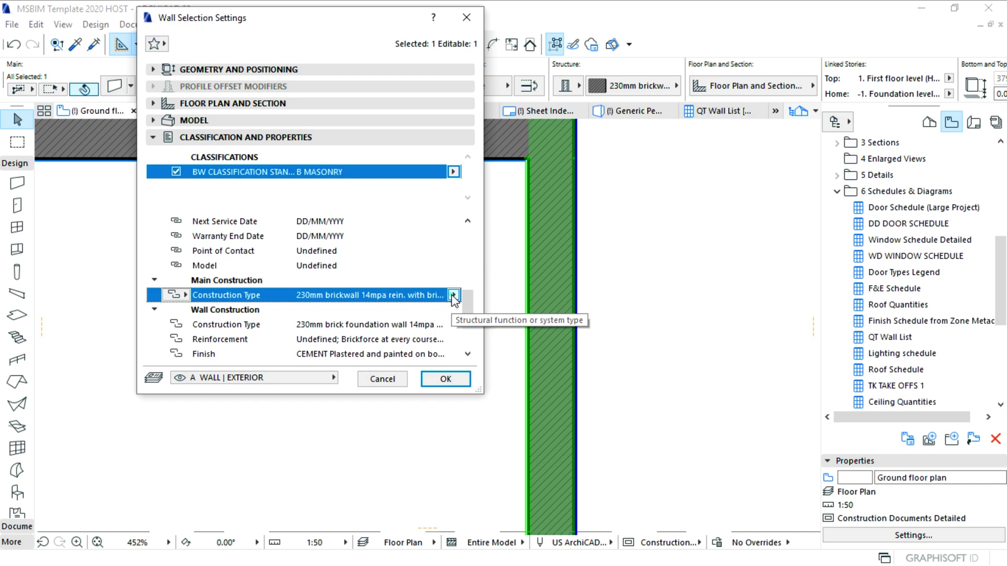
{"action": "left_click", "coordinate": [454, 296]}
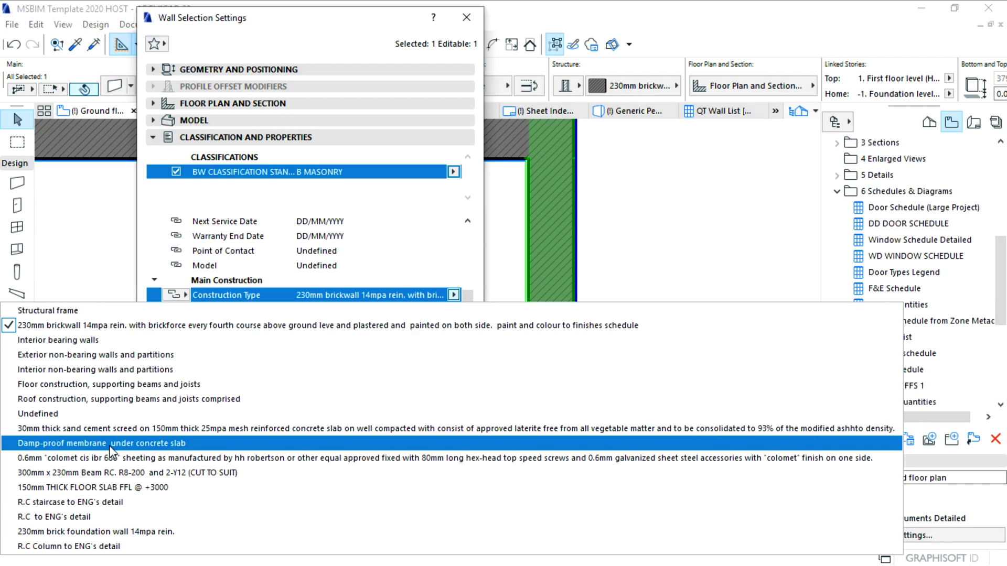
{"action": "left_click", "coordinate": [447, 324]}
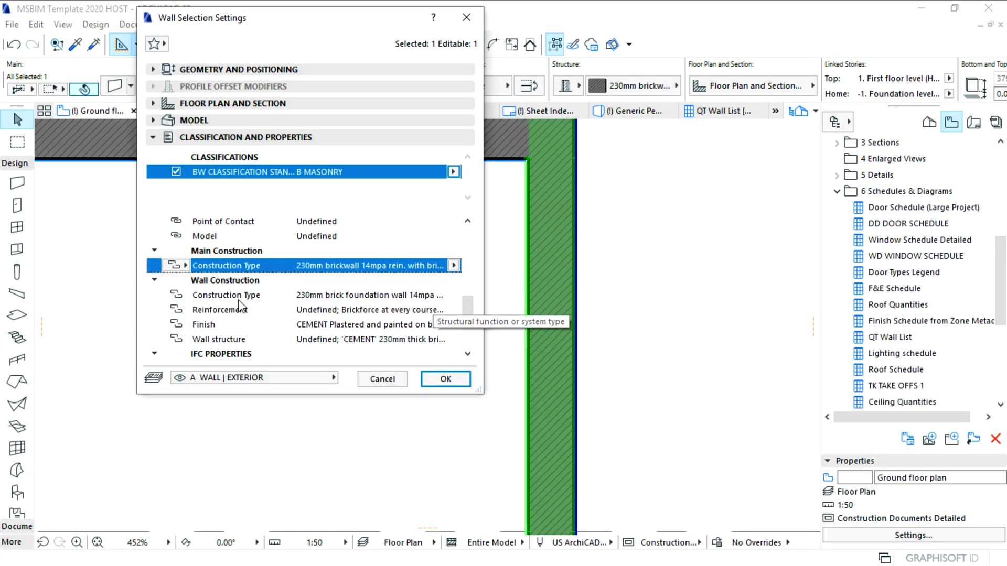
{"action": "left_click", "coordinate": [419, 297]}
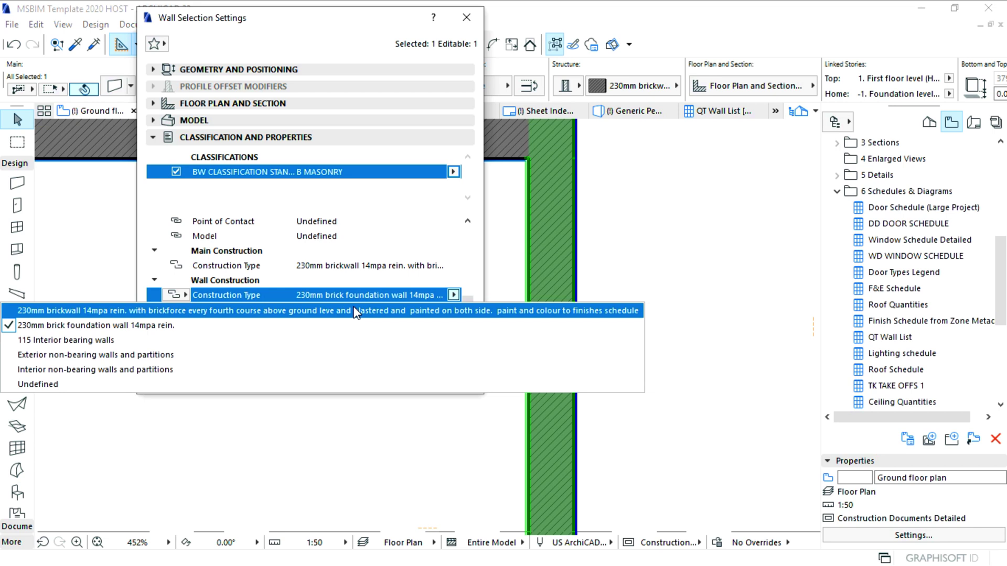
{"action": "left_click", "coordinate": [472, 265]}
{"action": "left_click", "coordinate": [424, 308]}
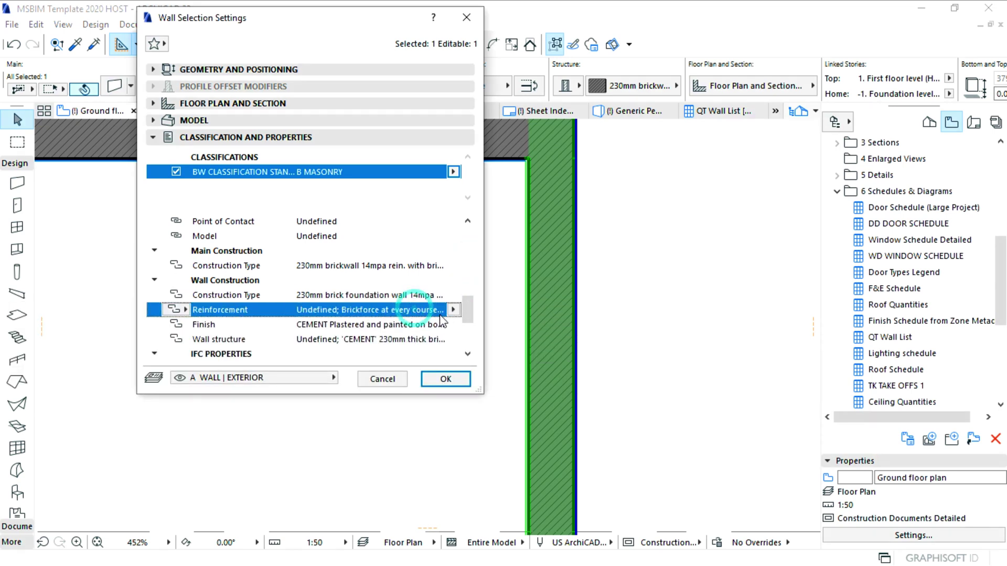
{"action": "left_click", "coordinate": [453, 310]}
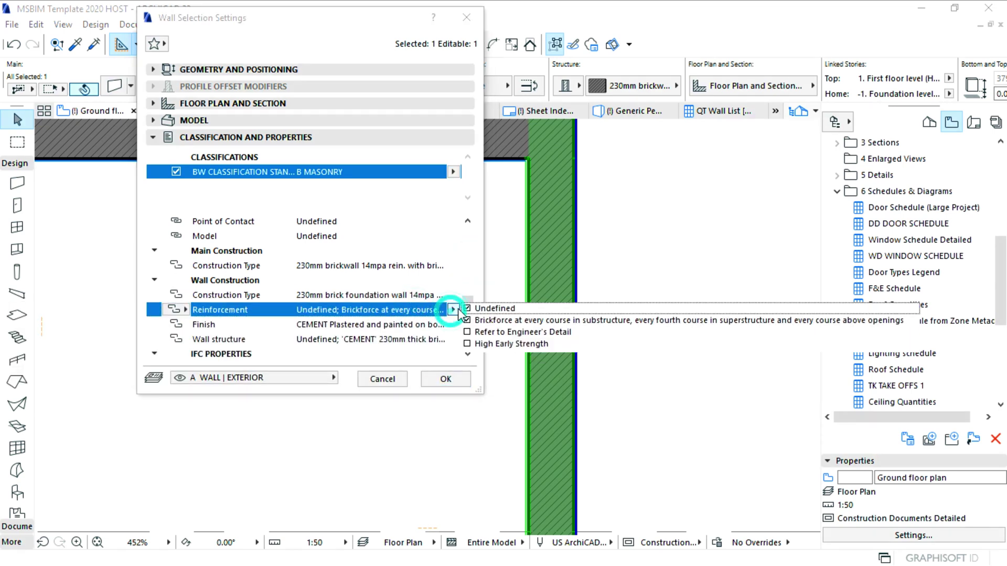
{"action": "left_click", "coordinate": [478, 288]}
{"action": "left_click", "coordinate": [395, 326]}
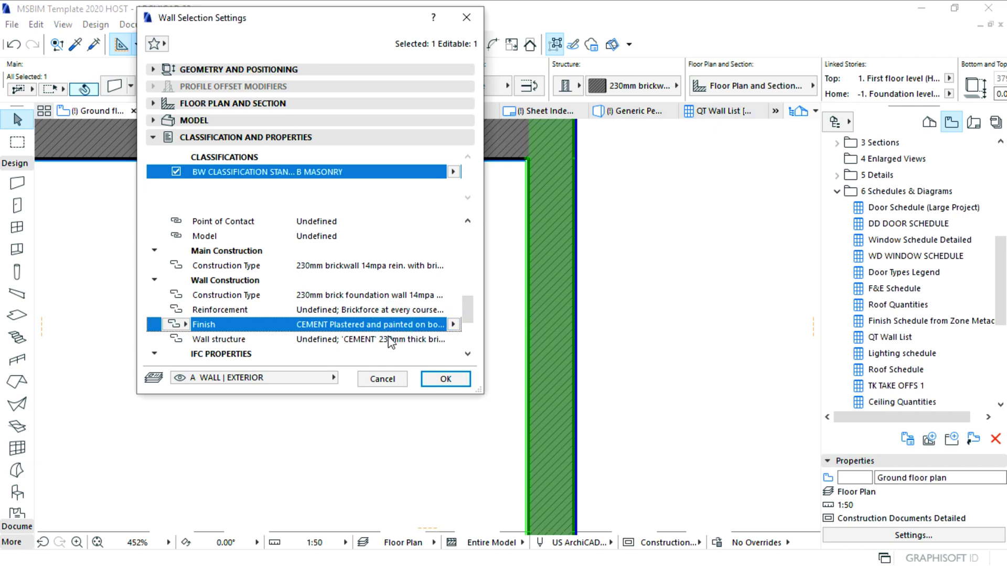
{"action": "left_click", "coordinate": [385, 341]}
{"action": "left_click_drag", "start_coordinate": [468, 316], "coordinate": [469, 346]}
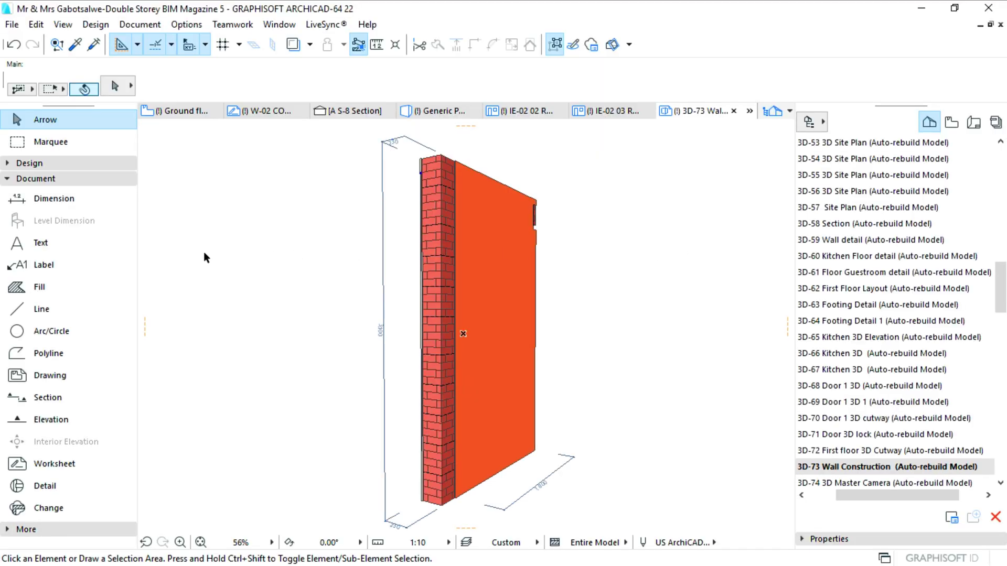
- Apply the 'Annotation label straight arrow' favourite to the Label tool
{"action": "left_click", "coordinate": [45, 271]}
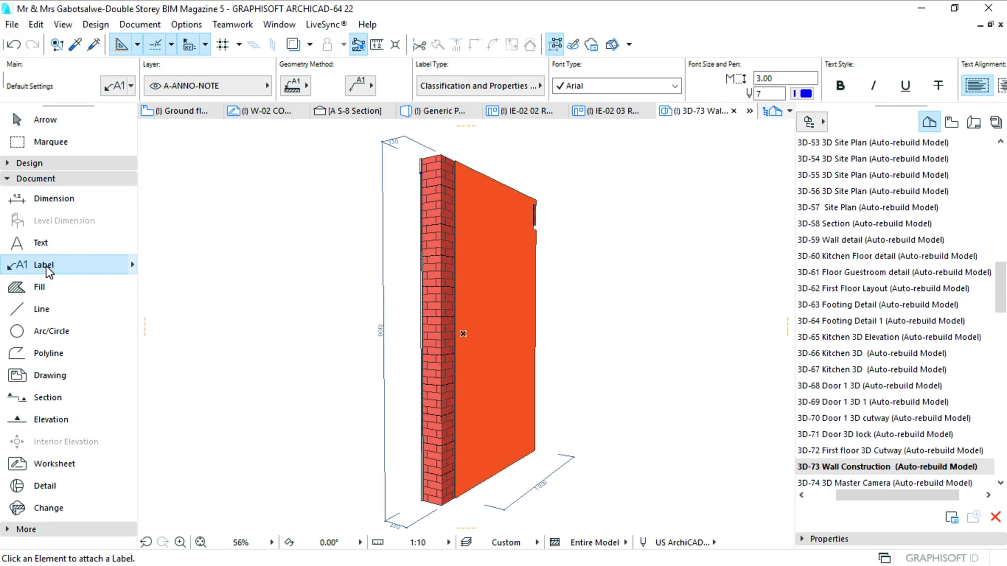
{"action": "left_click", "coordinate": [133, 266]}
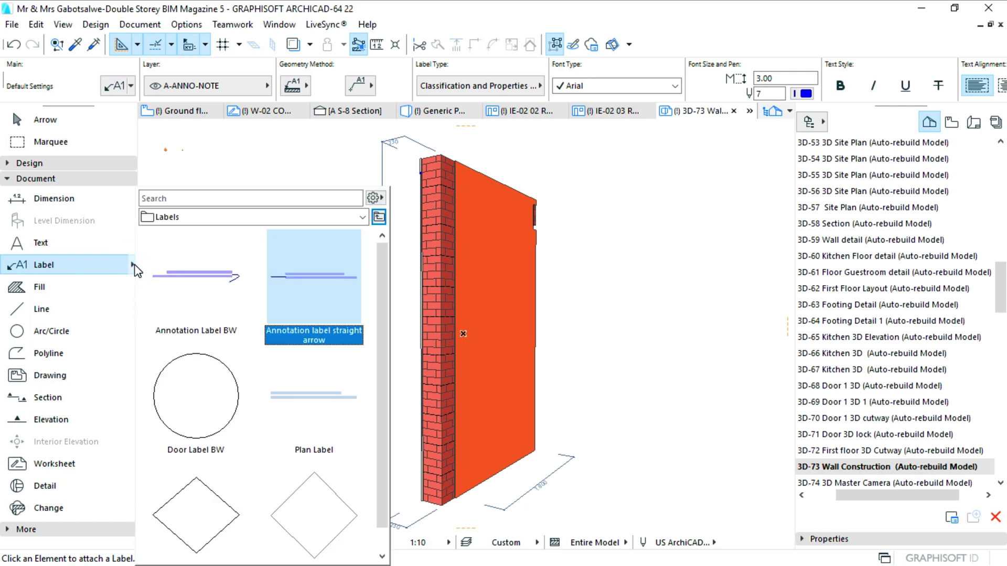
{"action": "double_click", "coordinate": [317, 281]}
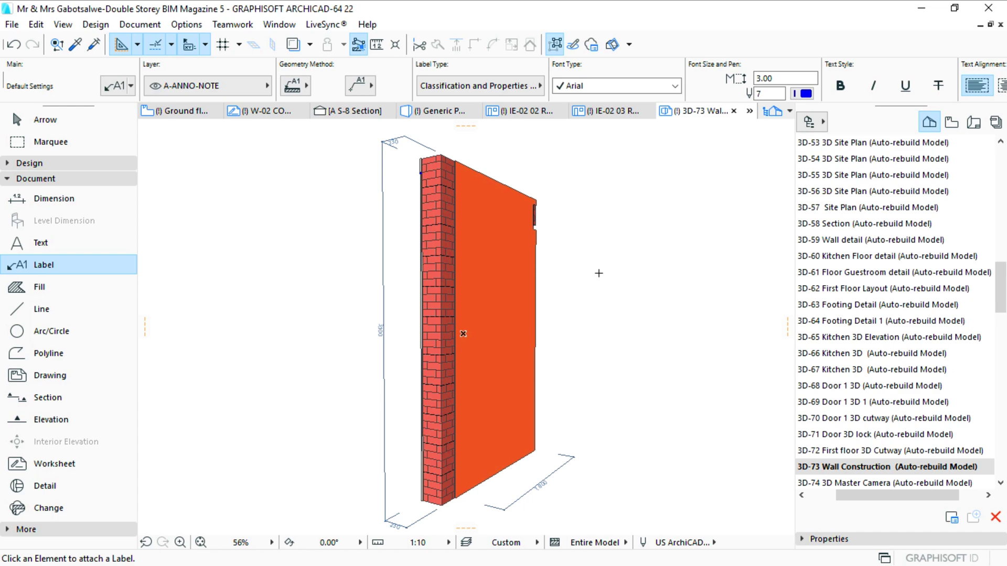
- Place B MASONRY labels on the plastered face and brick layer, then select the lower one
{"action": "left_click", "coordinate": [522, 268]}
{"action": "left_click", "coordinate": [555, 266]}
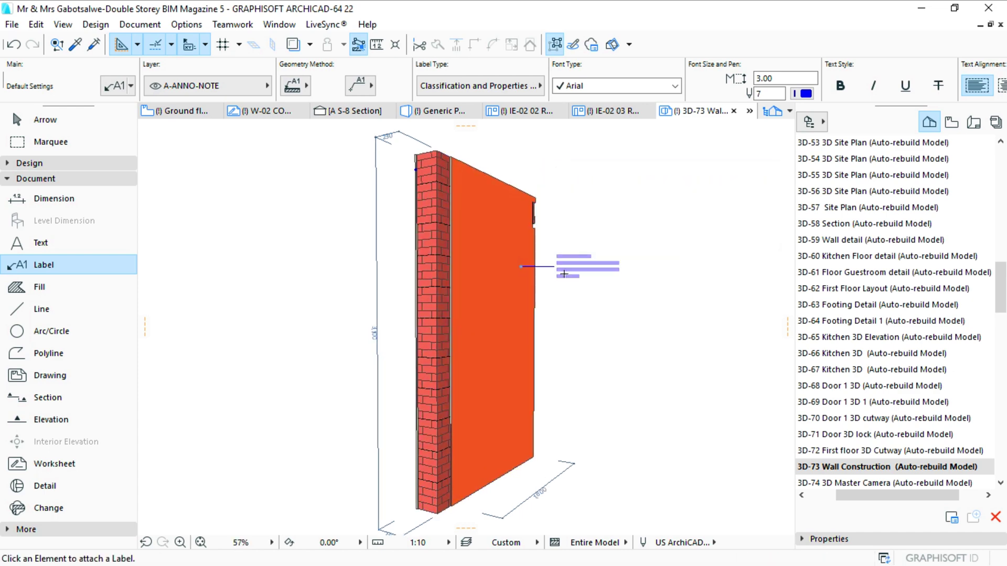
{"action": "scroll", "coordinate": [565, 274], "scroll_direction": "up", "scroll_amount": 5}
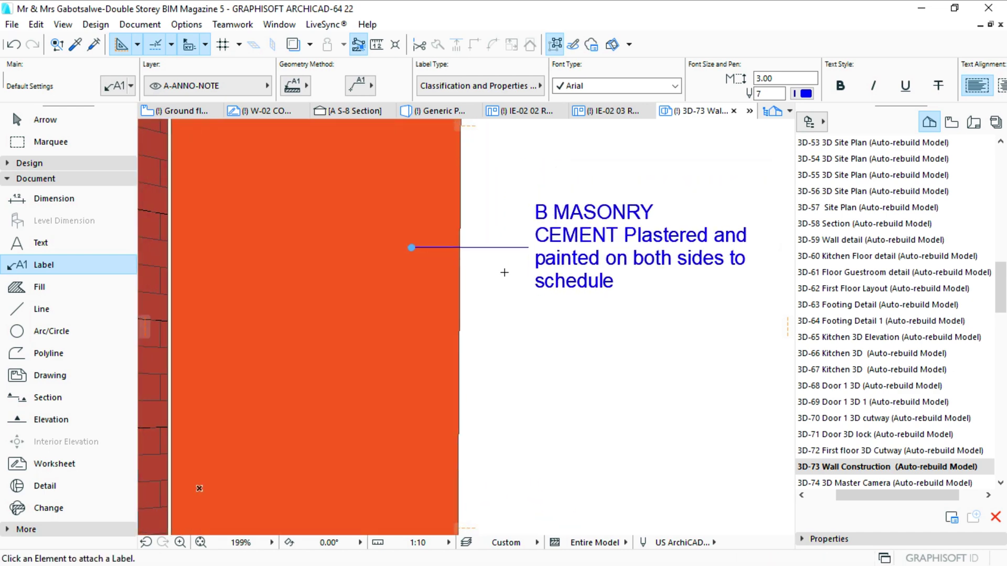
{"action": "scroll", "coordinate": [581, 268], "scroll_direction": "down", "scroll_amount": 3}
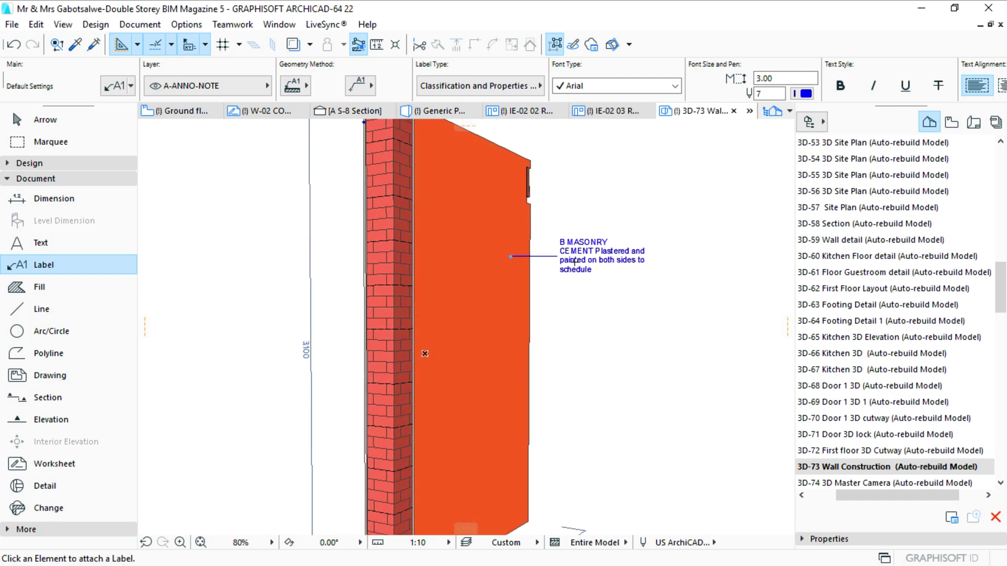
{"action": "left_click", "coordinate": [397, 362]}
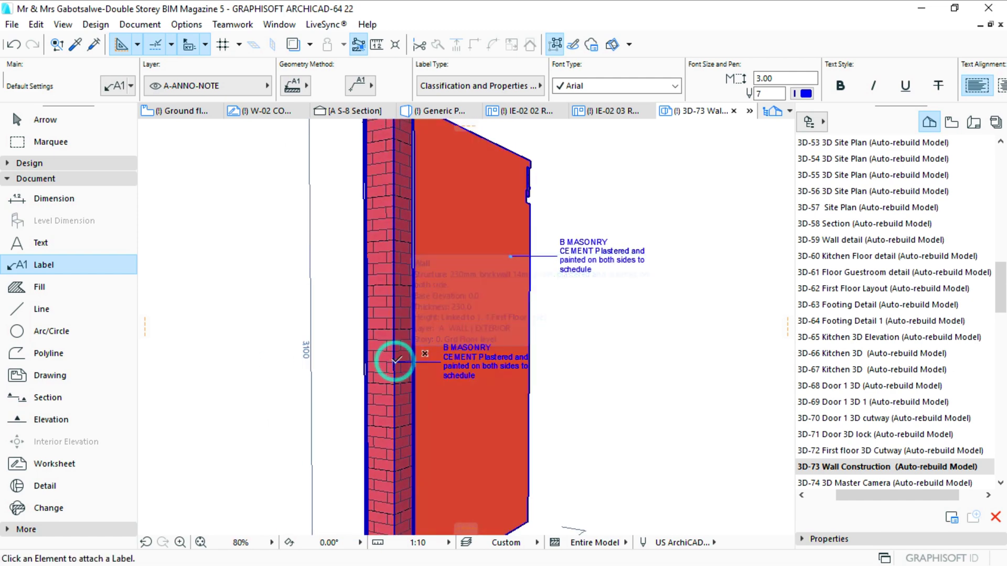
{"action": "left_click", "coordinate": [438, 366]}
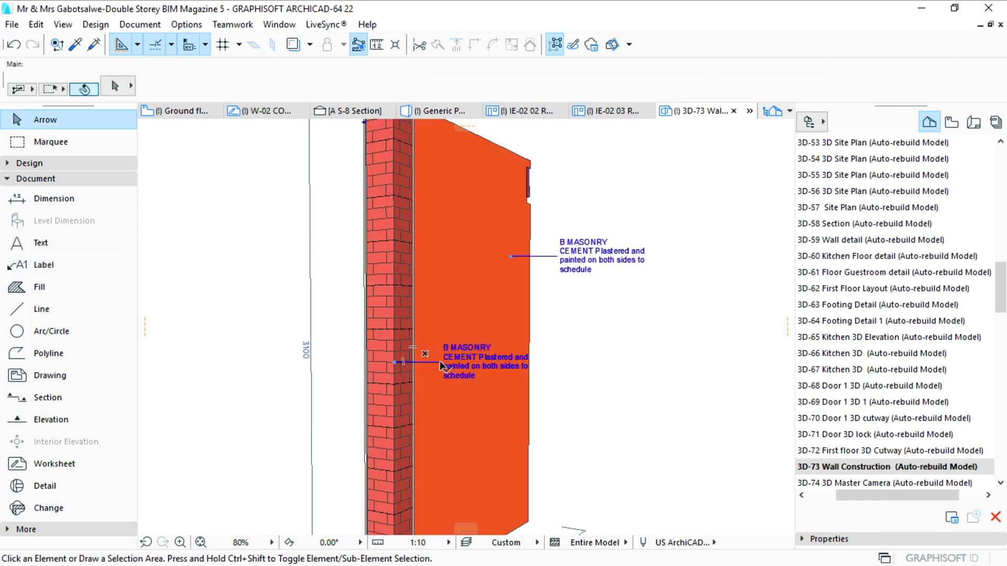
{"action": "scroll", "coordinate": [441, 369], "scroll_direction": "up", "scroll_amount": 2}
{"action": "scroll", "coordinate": [441, 370], "scroll_direction": "up", "scroll_amount": 3}
{"action": "left_click", "coordinate": [456, 350]}
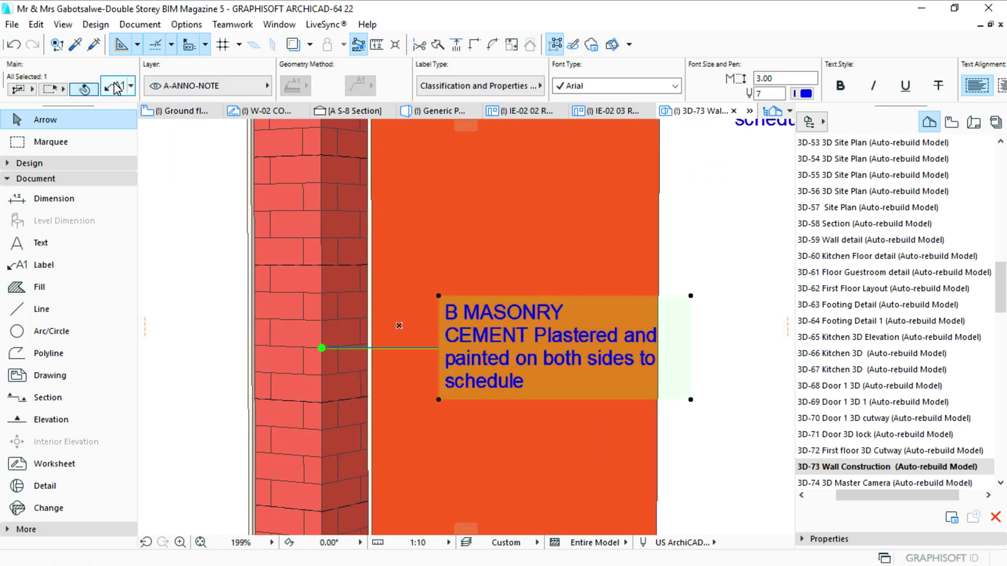
- Set the lower label's Row 2 to Wall Construction > Wall structure, then start moving it
{"action": "left_click", "coordinate": [114, 85]}
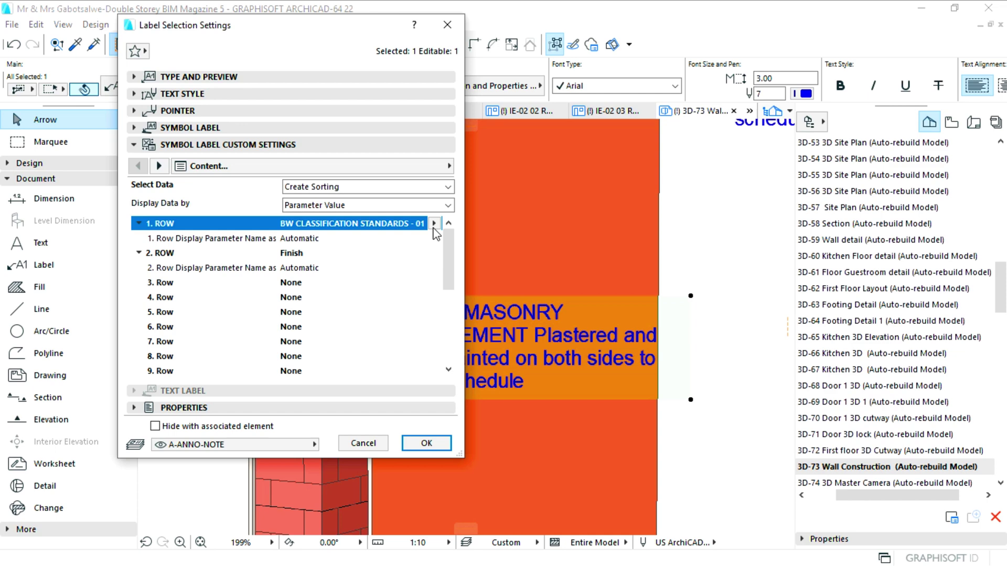
{"action": "left_click", "coordinate": [224, 253]}
{"action": "left_click", "coordinate": [433, 253]}
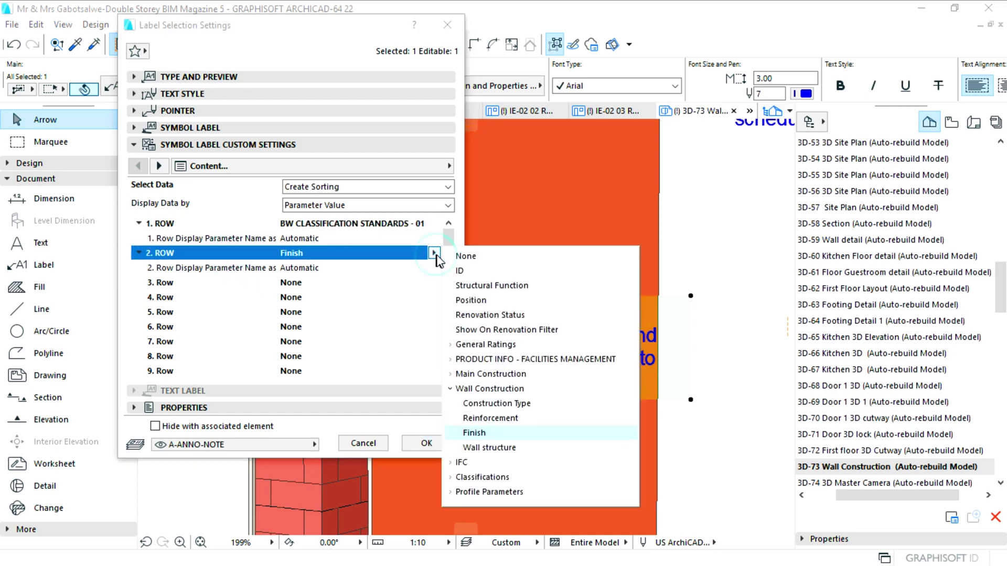
{"action": "left_click", "coordinate": [513, 450]}
{"action": "left_click", "coordinate": [417, 443]}
{"action": "scroll", "coordinate": [398, 415], "scroll_direction": "down", "scroll_amount": 3}
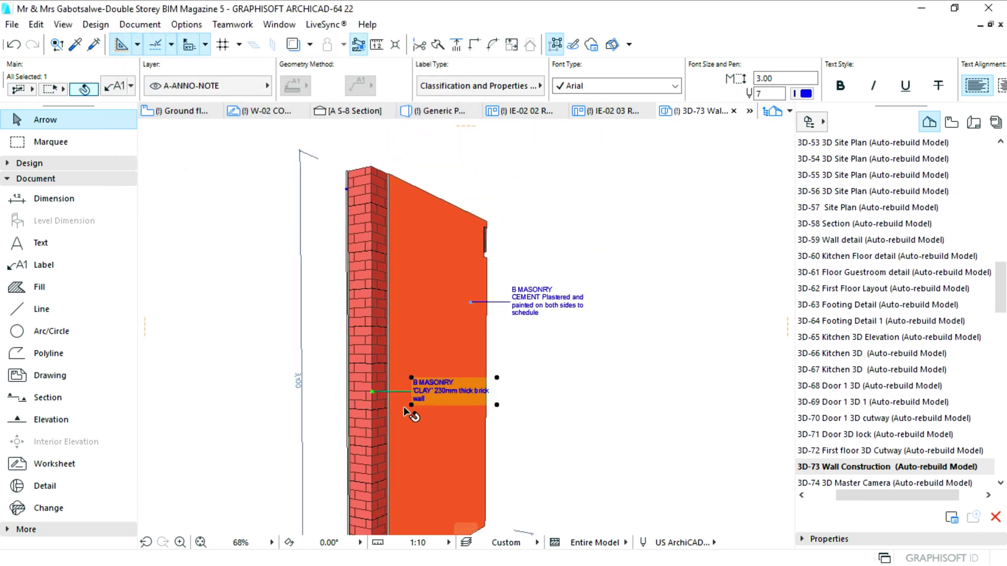
{"action": "scroll", "coordinate": [404, 407], "scroll_direction": "down", "scroll_amount": 2}
{"action": "left_click", "coordinate": [413, 392]}
{"action": "left_click", "coordinate": [482, 463]}
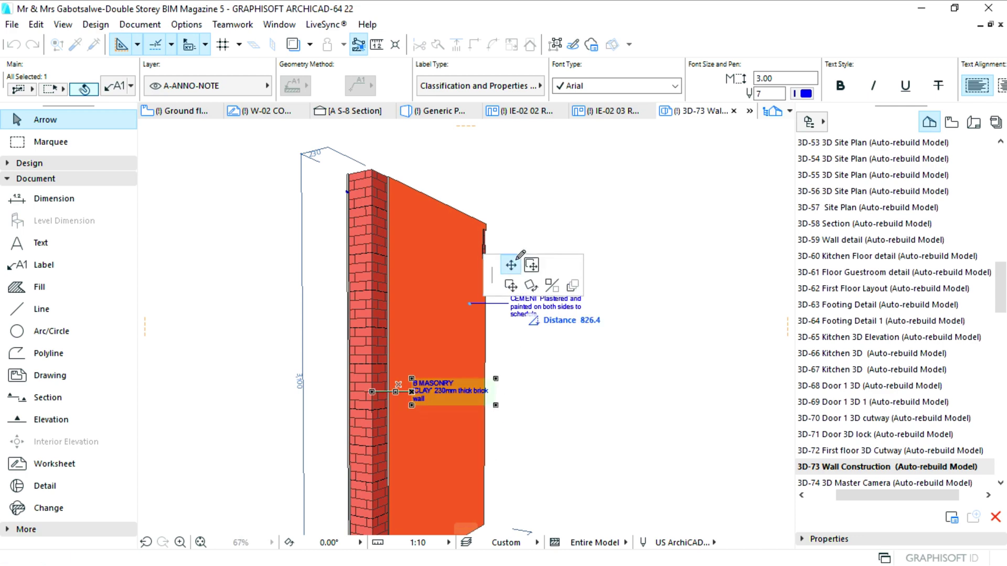
- Drop the clay brick label beside the wall and deselect it
{"action": "left_click", "coordinate": [514, 303]}
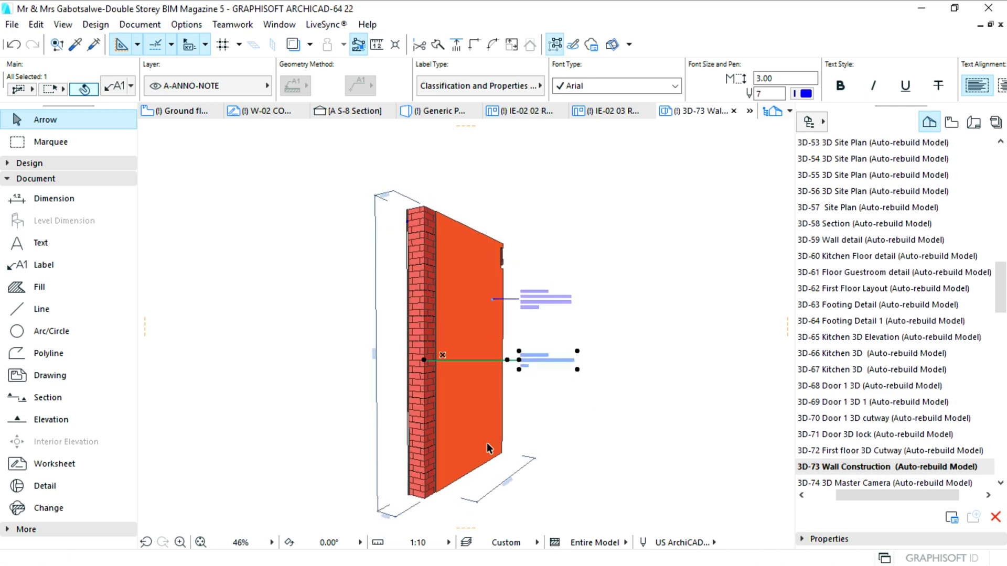
{"action": "left_click", "coordinate": [548, 407]}
{"action": "left_click", "coordinate": [44, 264]}
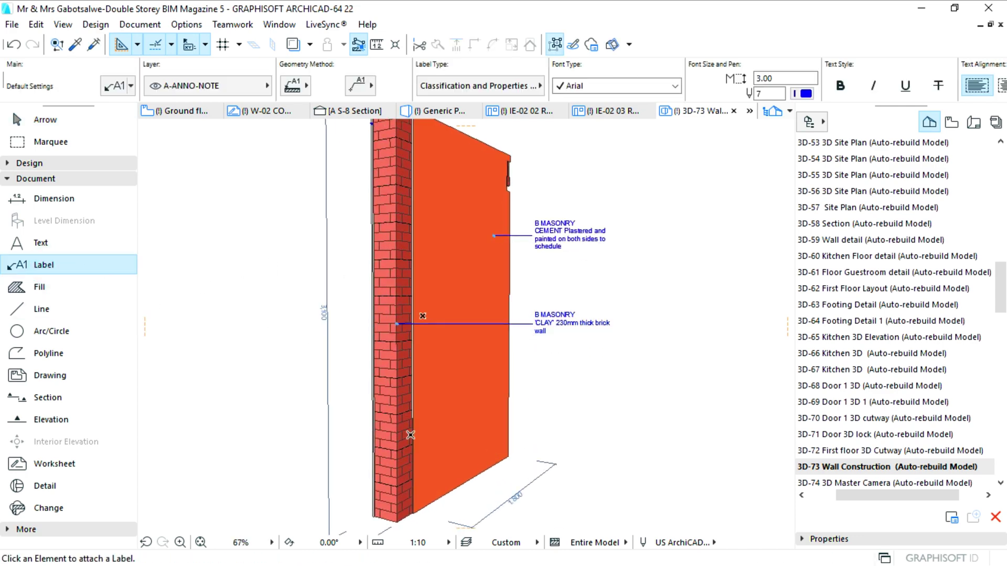
{"action": "scroll", "coordinate": [406, 432], "scroll_direction": "up", "scroll_amount": 3}
{"action": "scroll", "coordinate": [385, 403], "scroll_direction": "up", "scroll_amount": 4}
{"action": "scroll", "coordinate": [404, 384], "scroll_direction": "up", "scroll_amount": 1}
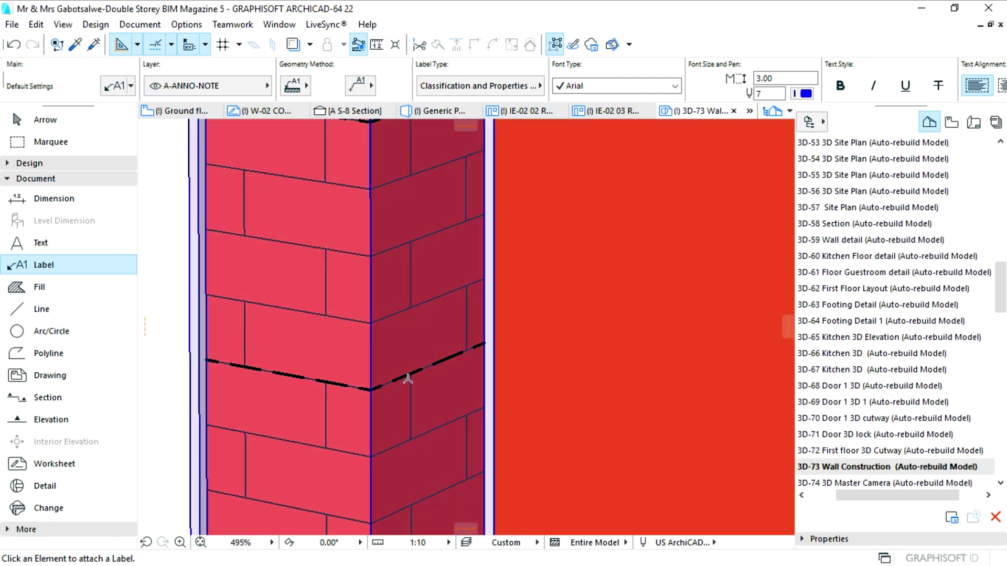
{"action": "scroll", "coordinate": [394, 380], "scroll_direction": "down", "scroll_amount": 4}
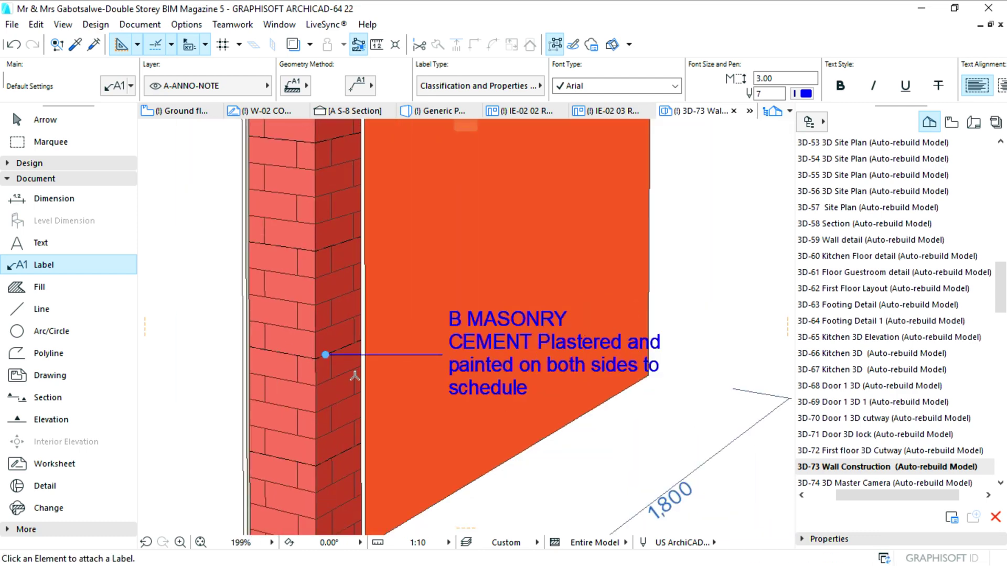
- Set the cement plaster label's Row 2 to Wall Construction > Finish for brickforce reinforcement
{"action": "left_click", "coordinate": [46, 120]}
{"action": "left_click", "coordinate": [415, 371]}
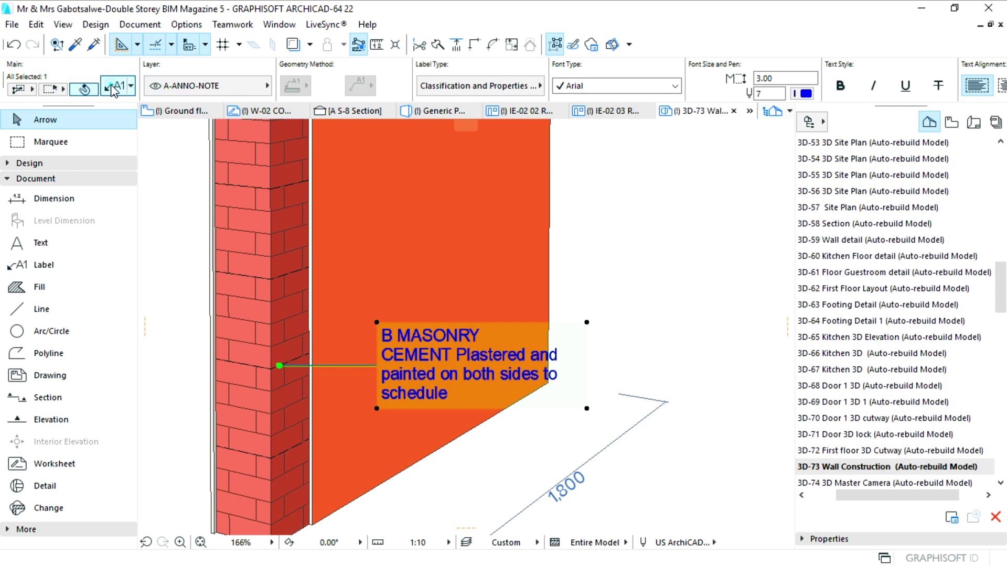
{"action": "key", "text": "ctrl+t"}
{"action": "left_click", "coordinate": [436, 253]}
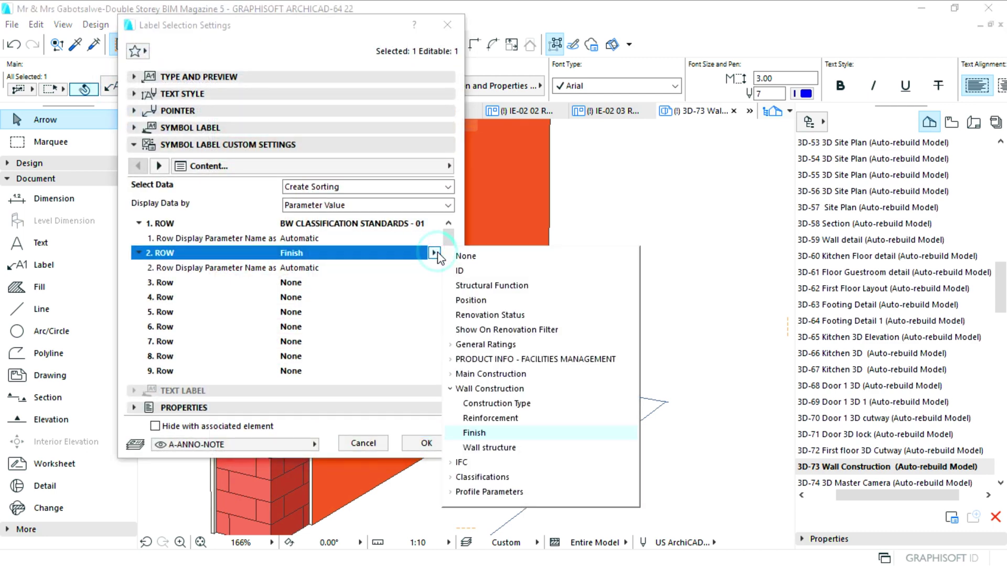
{"action": "left_click", "coordinate": [512, 431]}
{"action": "left_click", "coordinate": [425, 443]}
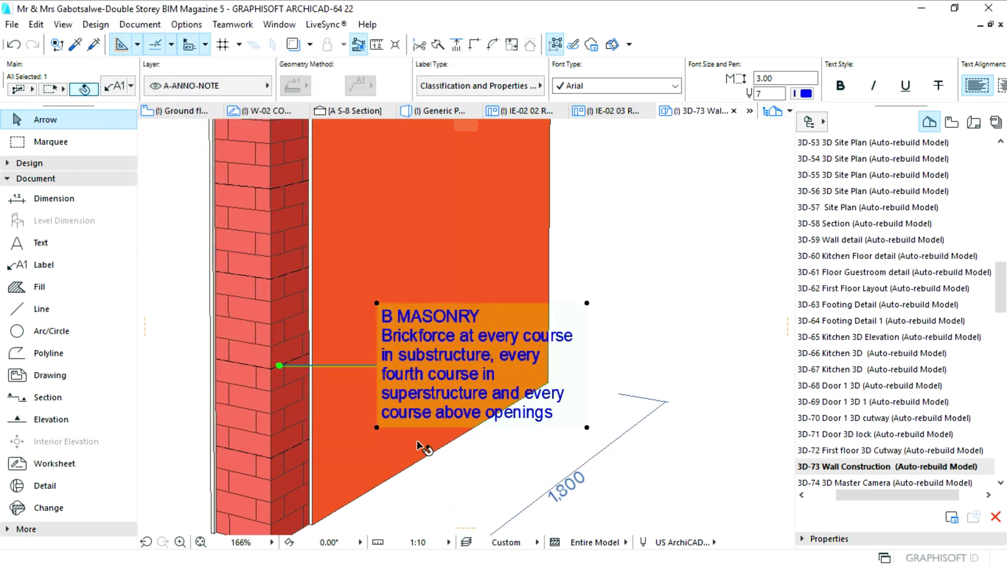
- Move the brickforce reinforcement label down, below the clay brick label
{"action": "left_click", "coordinate": [376, 364]}
{"action": "scroll", "coordinate": [376, 364], "scroll_direction": "down", "scroll_amount": 3}
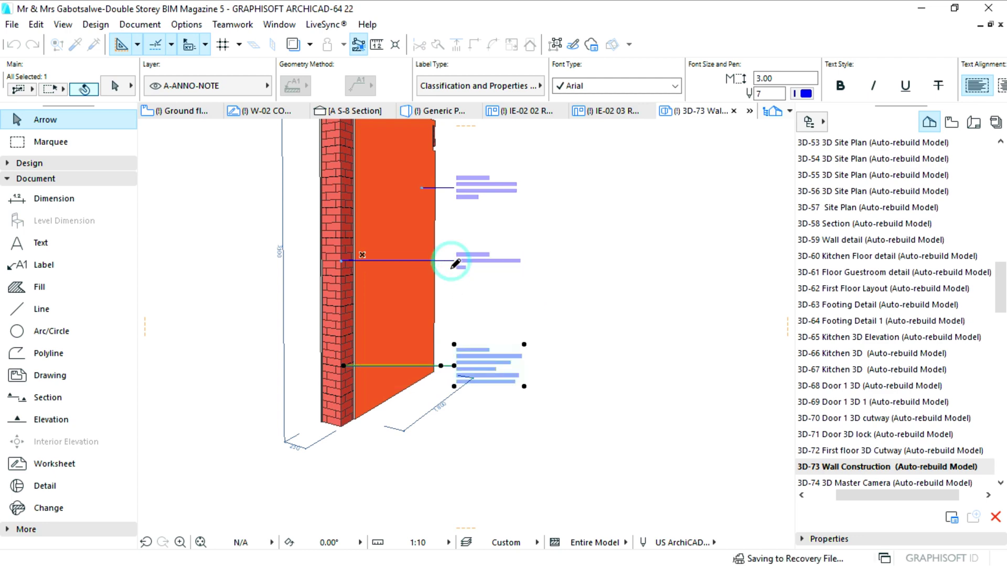
{"action": "left_click", "coordinate": [454, 265]}
{"action": "scroll", "coordinate": [447, 342], "scroll_direction": "up", "scroll_amount": 3}
{"action": "left_click", "coordinate": [268, 385]}
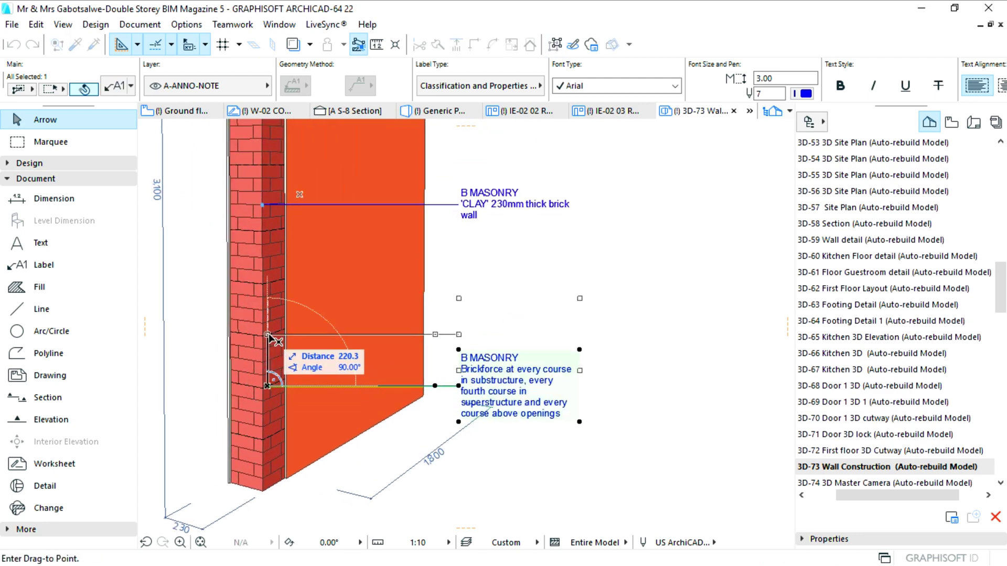
{"action": "left_click", "coordinate": [269, 338]}
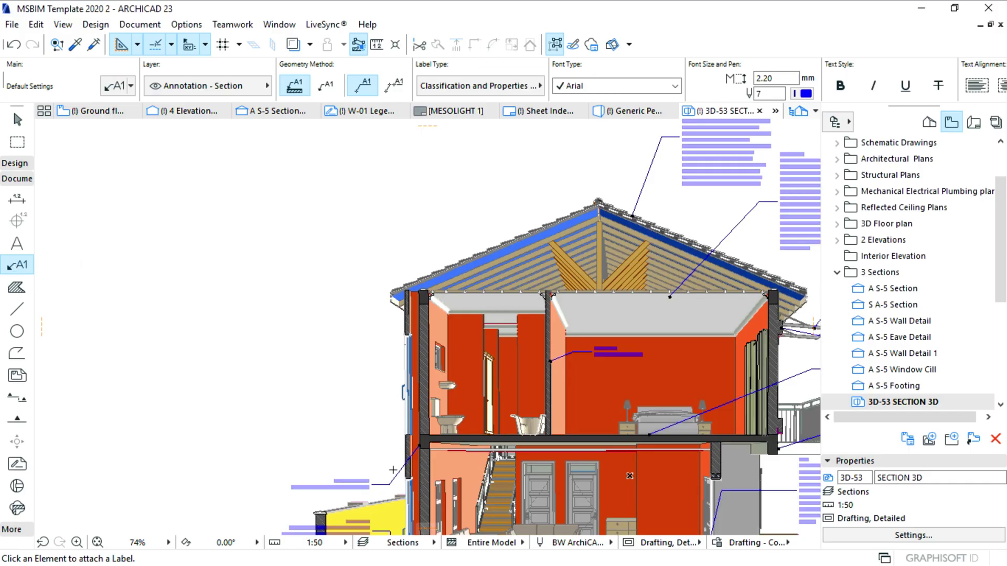
{"action": "scroll", "coordinate": [391, 462], "scroll_direction": "up", "scroll_amount": 2}
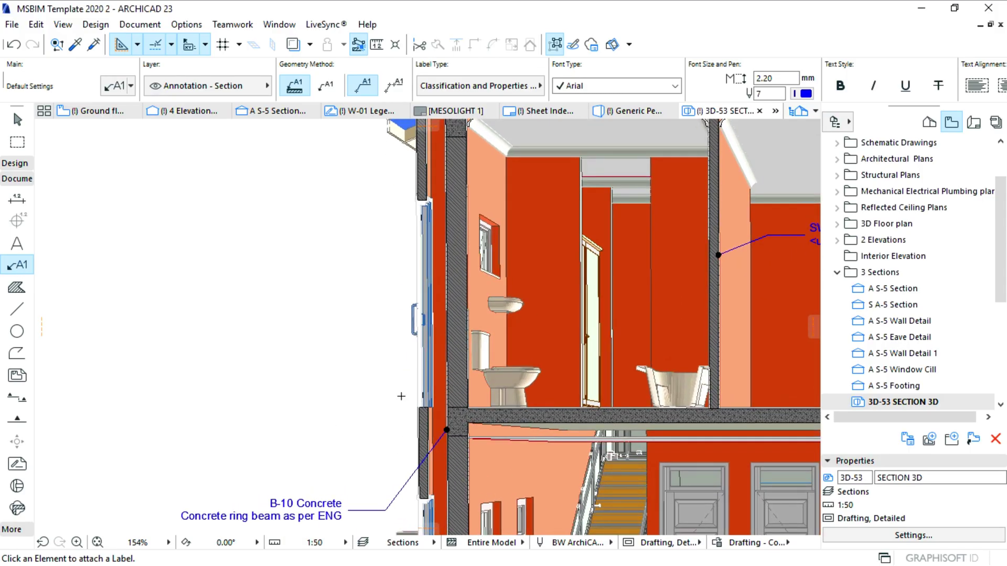
{"action": "scroll", "coordinate": [401, 396], "scroll_direction": "up", "scroll_amount": 2}
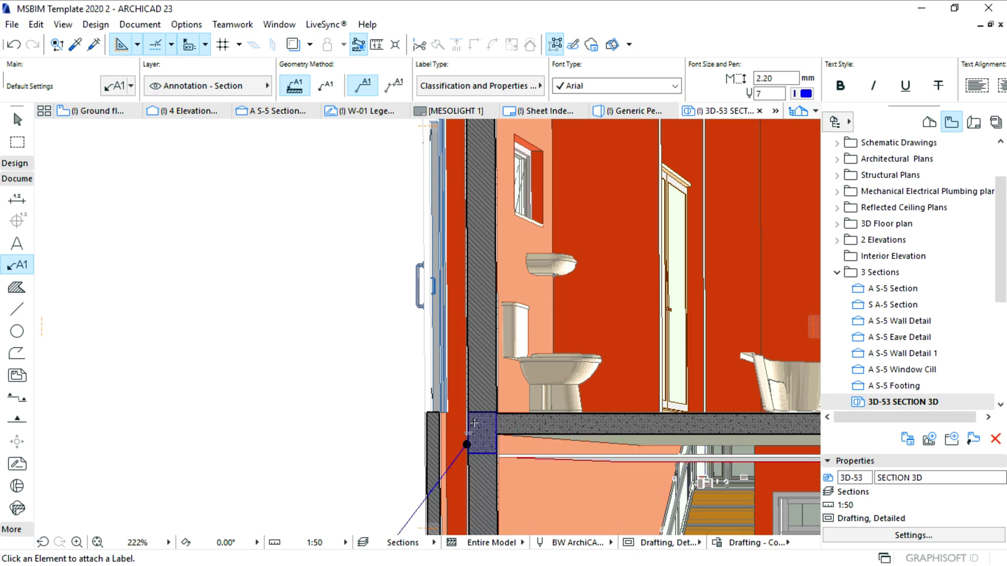
- Label both ring beams, the brick wall, duct door, roof tiles and ceiling with classifications
{"action": "left_click", "coordinate": [474, 423]}
{"action": "left_click", "coordinate": [538, 384]}
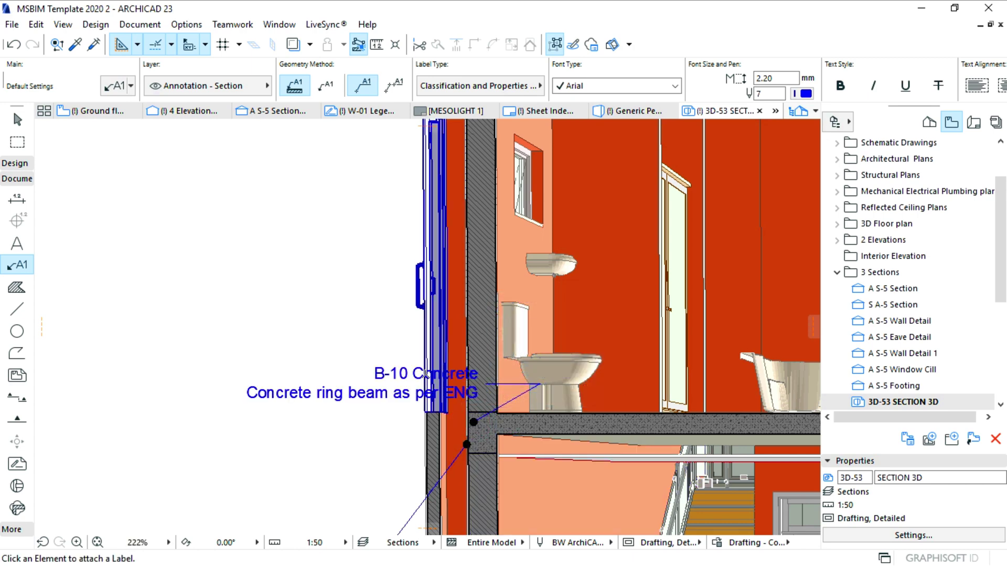
{"action": "scroll", "coordinate": [519, 437], "scroll_direction": "down", "scroll_amount": 2}
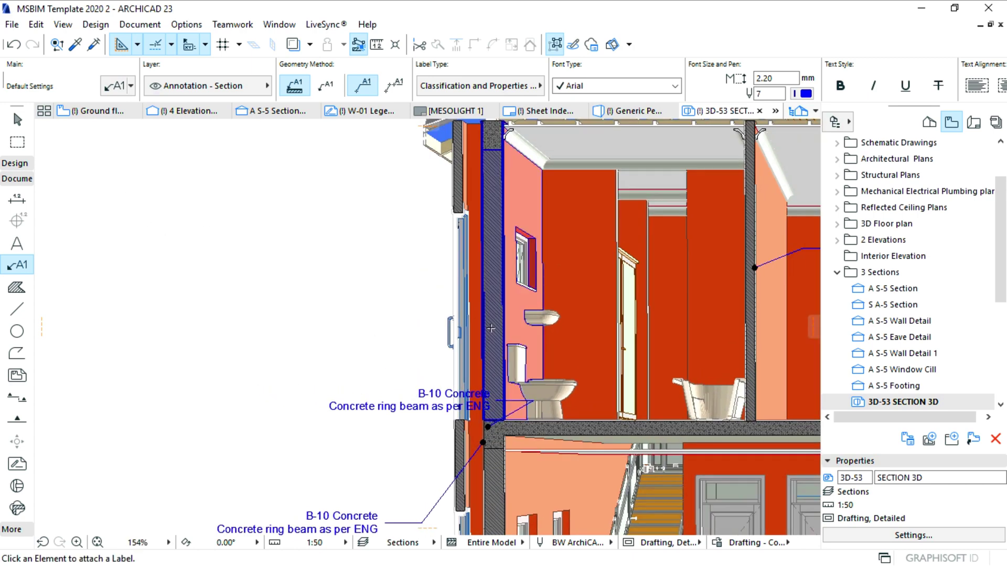
{"action": "left_click", "coordinate": [490, 327]}
{"action": "scroll", "coordinate": [471, 236], "scroll_direction": "up", "scroll_amount": 2}
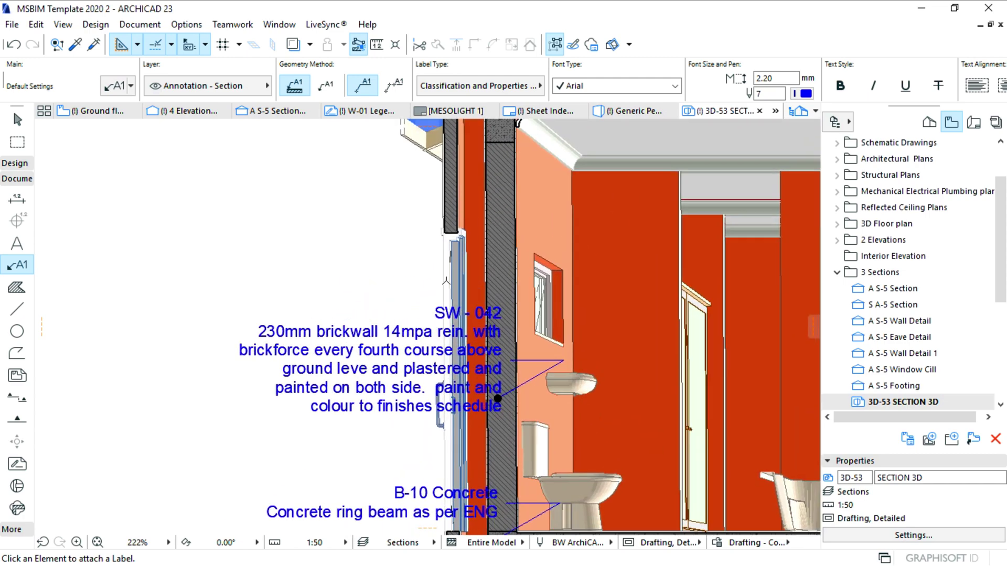
{"action": "left_click", "coordinate": [542, 272]}
{"action": "scroll", "coordinate": [543, 315], "scroll_direction": "down", "scroll_amount": 3}
{"action": "scroll", "coordinate": [543, 314], "scroll_direction": "up", "scroll_amount": 1}
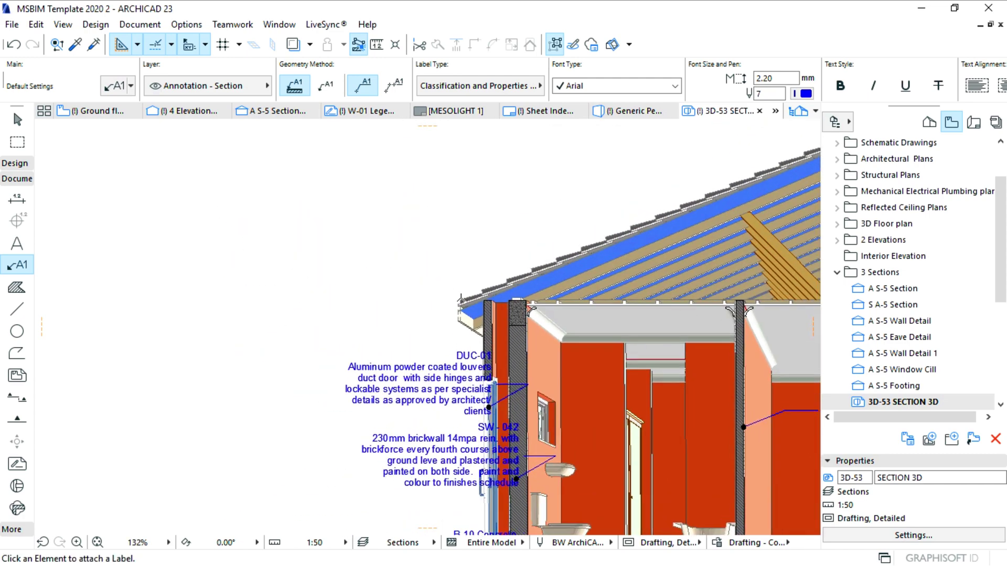
{"action": "scroll", "coordinate": [468, 298], "scroll_direction": "up", "scroll_amount": 2}
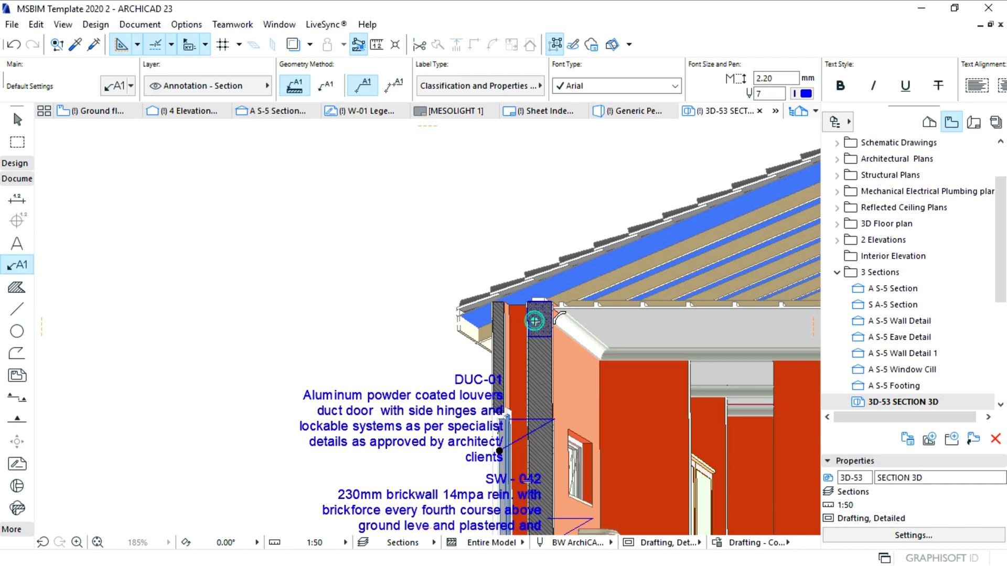
{"action": "left_click", "coordinate": [535, 321]}
{"action": "scroll", "coordinate": [551, 314], "scroll_direction": "down", "scroll_amount": 1}
{"action": "scroll", "coordinate": [590, 299], "scroll_direction": "up", "scroll_amount": 3}
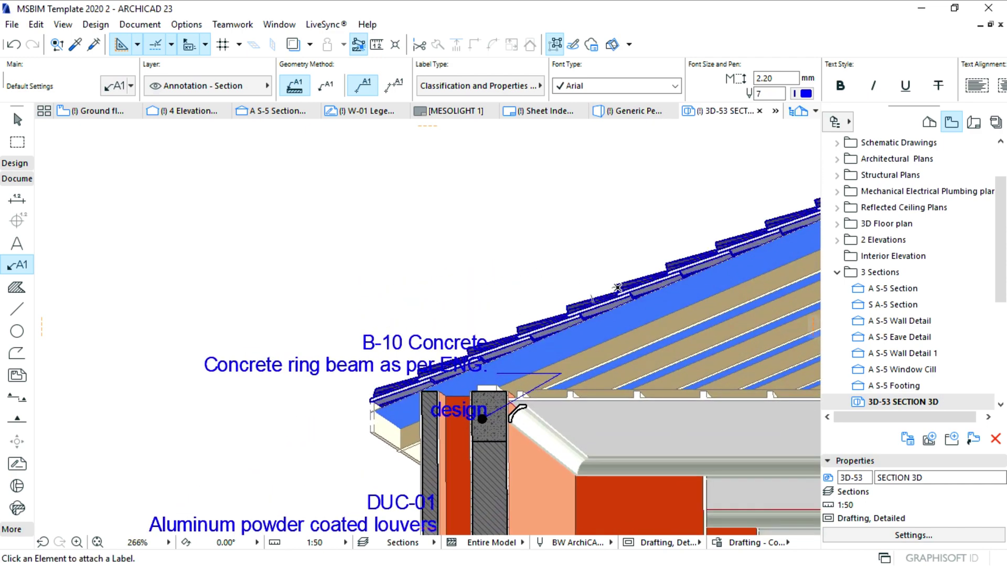
{"action": "left_click", "coordinate": [619, 288]}
{"action": "scroll", "coordinate": [551, 331], "scroll_direction": "down", "scroll_amount": 5}
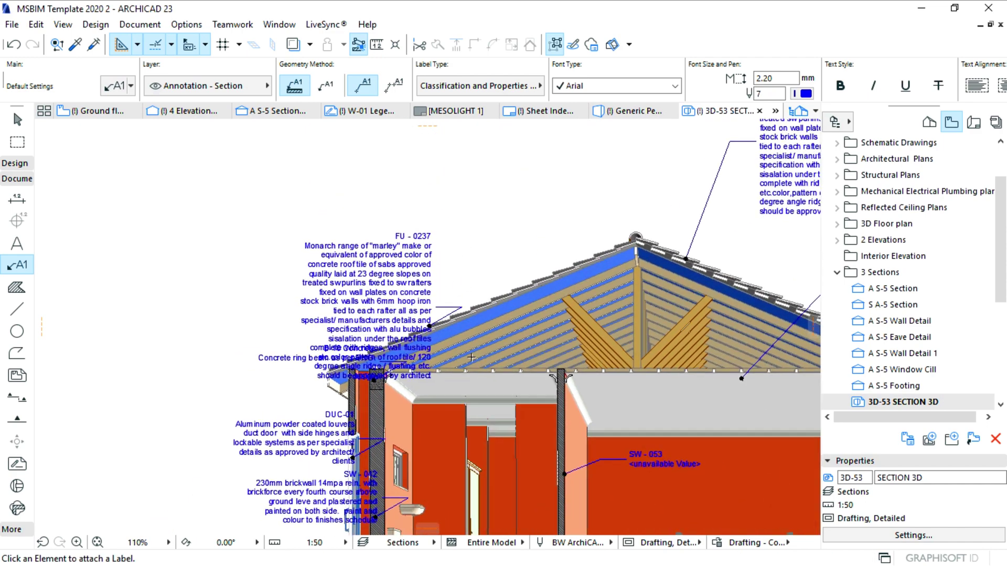
{"action": "scroll", "coordinate": [470, 358], "scroll_direction": "up", "scroll_amount": 1}
{"action": "left_click", "coordinate": [508, 384]}
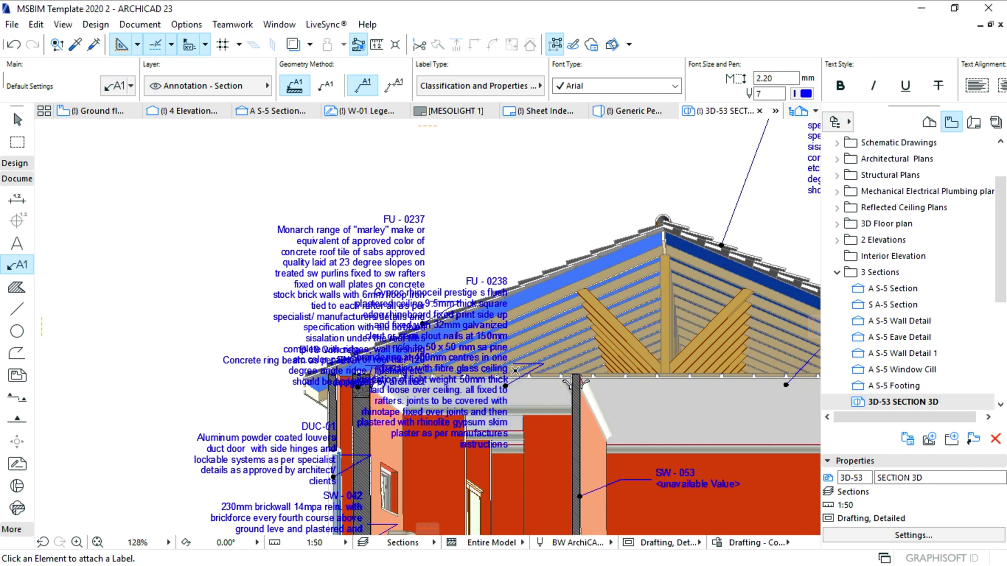
- Put the ceiling label above the roof and move the roof tile and top ring beam labels
{"action": "left_click", "coordinate": [563, 177]}
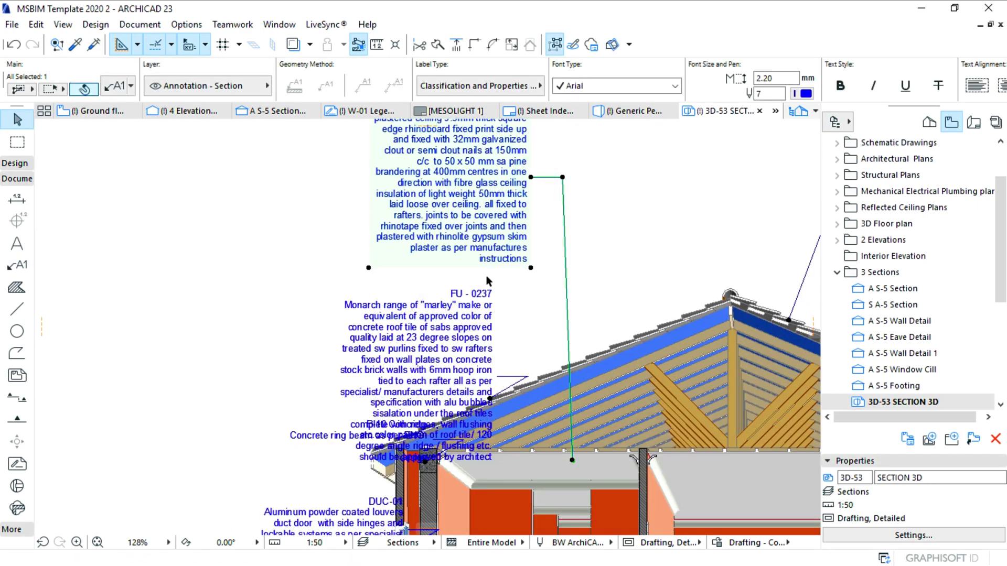
{"action": "left_click", "coordinate": [497, 378]}
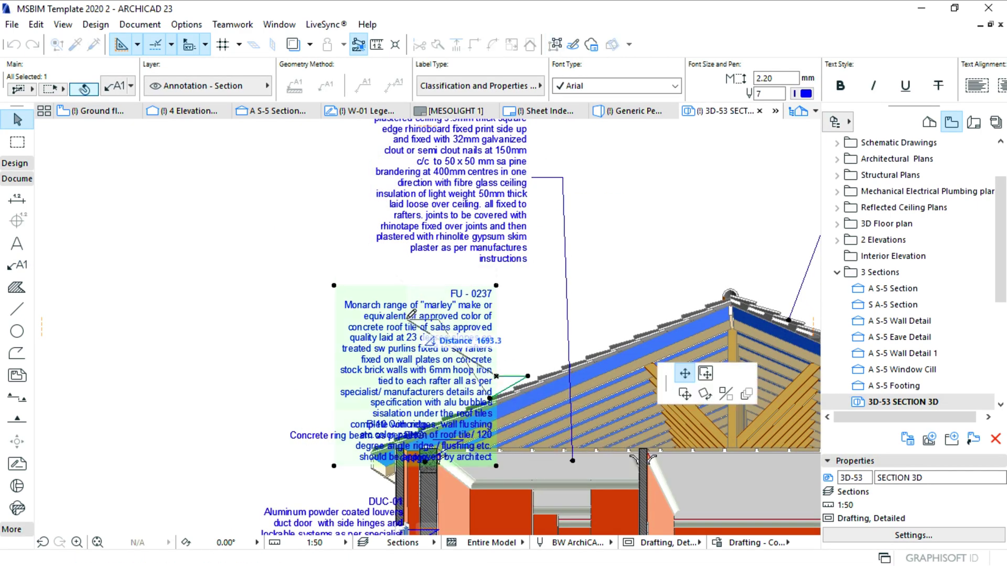
{"action": "left_click", "coordinate": [381, 305]}
{"action": "scroll", "coordinate": [466, 363], "scroll_direction": "up", "scroll_amount": 3}
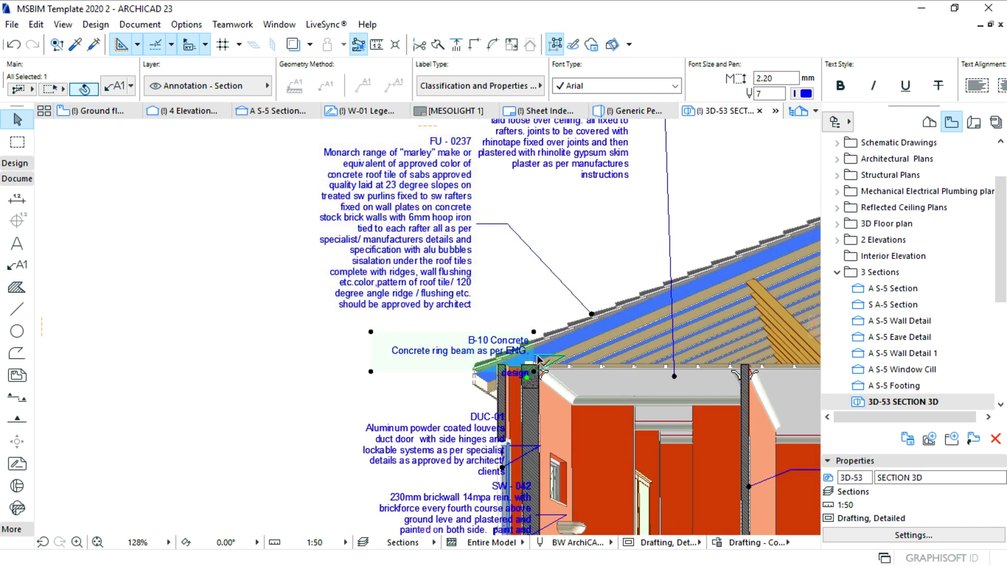
{"action": "left_click", "coordinate": [537, 359]}
{"action": "scroll", "coordinate": [522, 383], "scroll_direction": "up", "scroll_amount": 3}
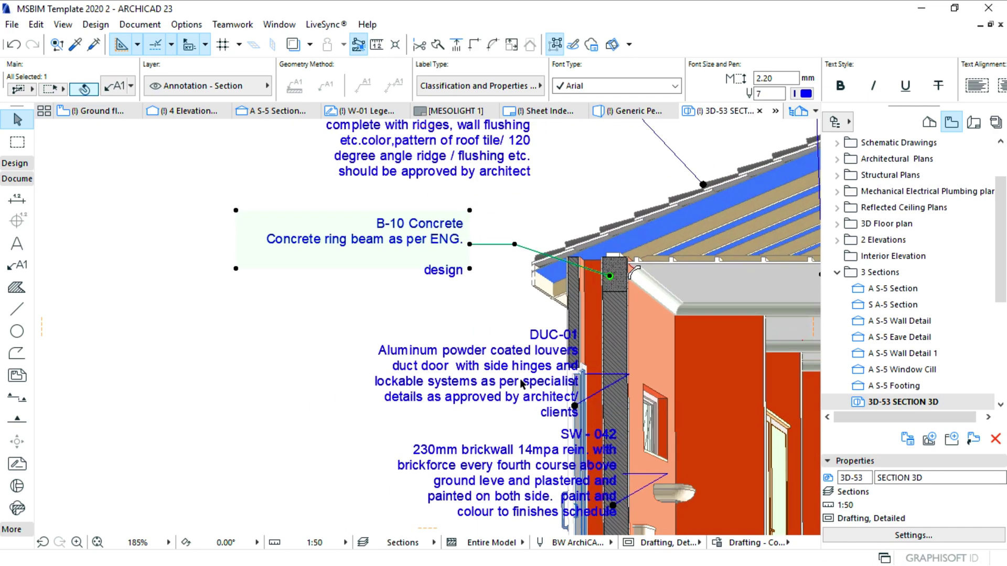
- Move the duct door, brick wall and lower ring beam labels left into a neat stack
{"action": "left_click", "coordinate": [585, 375]}
{"action": "left_click", "coordinate": [468, 352]}
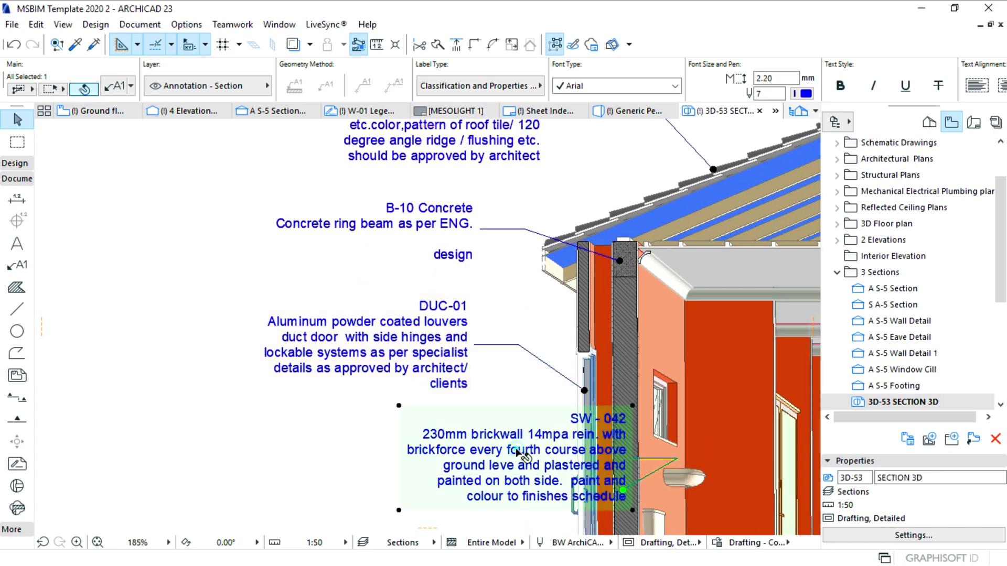
{"action": "left_click", "coordinate": [638, 462]}
{"action": "left_click", "coordinate": [471, 461]}
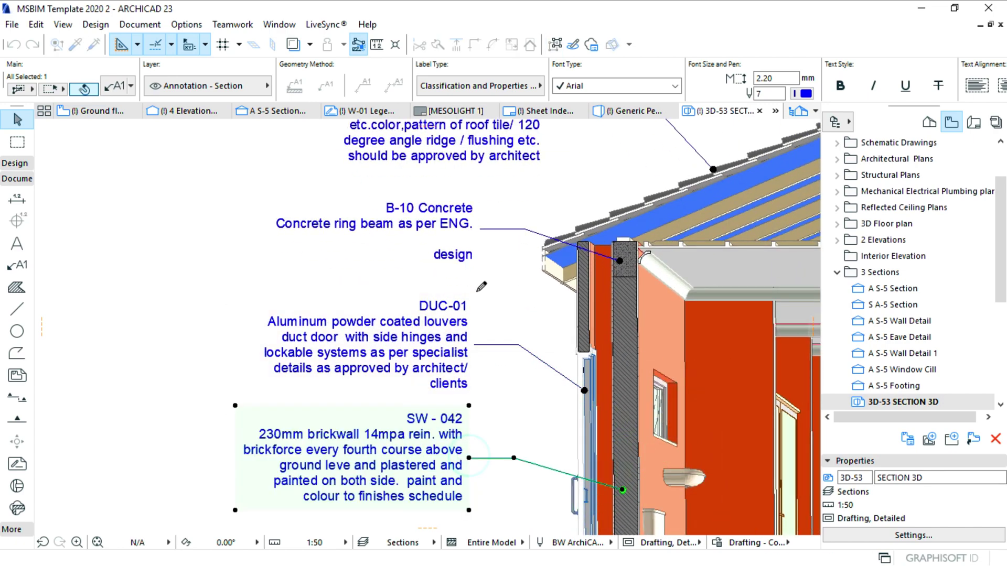
{"action": "scroll", "coordinate": [470, 431], "scroll_direction": "down", "scroll_amount": 3}
{"action": "scroll", "coordinate": [463, 469], "scroll_direction": "up", "scroll_amount": 3}
{"action": "left_click", "coordinate": [646, 444]}
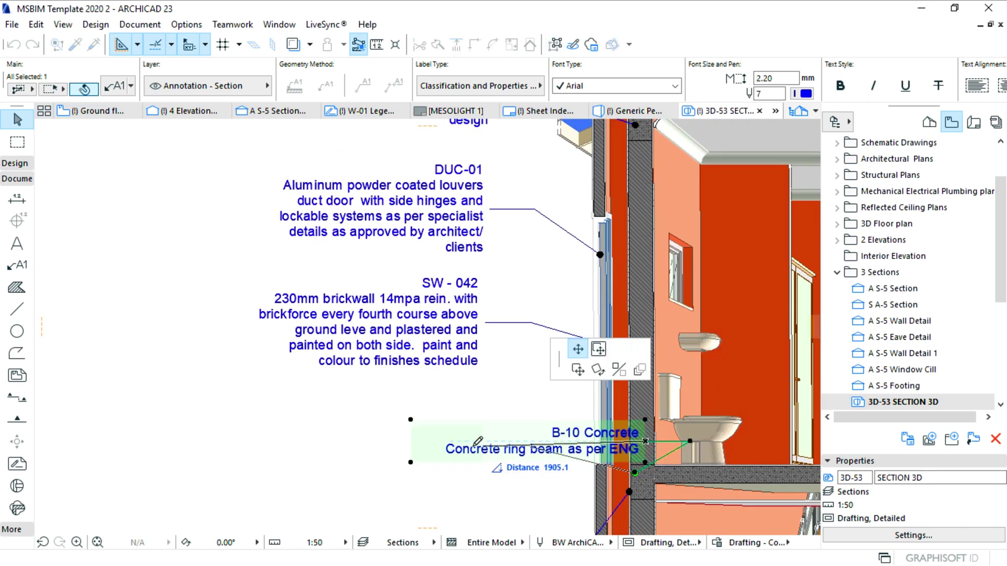
{"action": "left_click", "coordinate": [424, 489]}
{"action": "scroll", "coordinate": [400, 421], "scroll_direction": "down", "scroll_amount": 3}
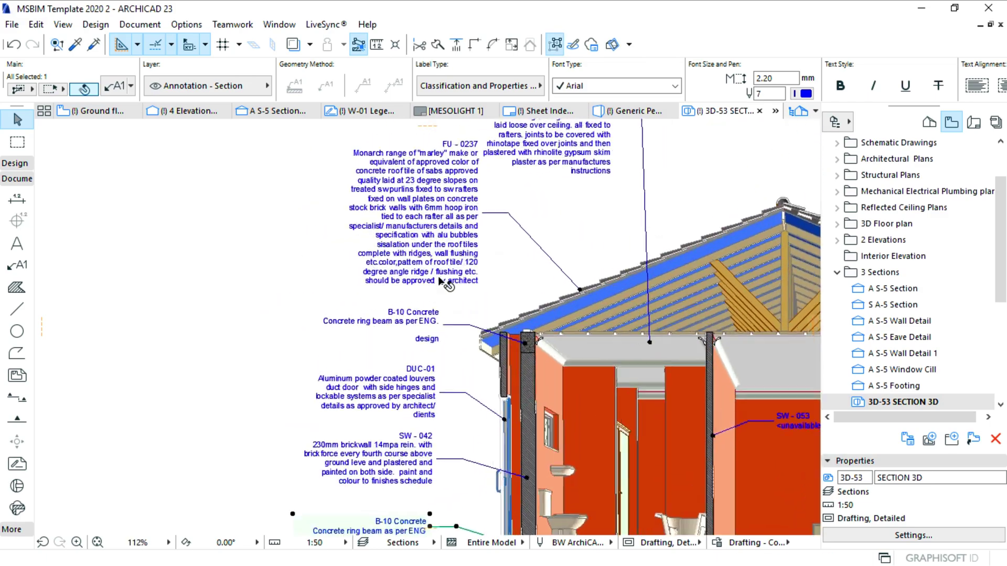
{"action": "scroll", "coordinate": [446, 284], "scroll_direction": "down", "scroll_amount": 2}
{"action": "scroll", "coordinate": [516, 233], "scroll_direction": "up", "scroll_amount": 2}
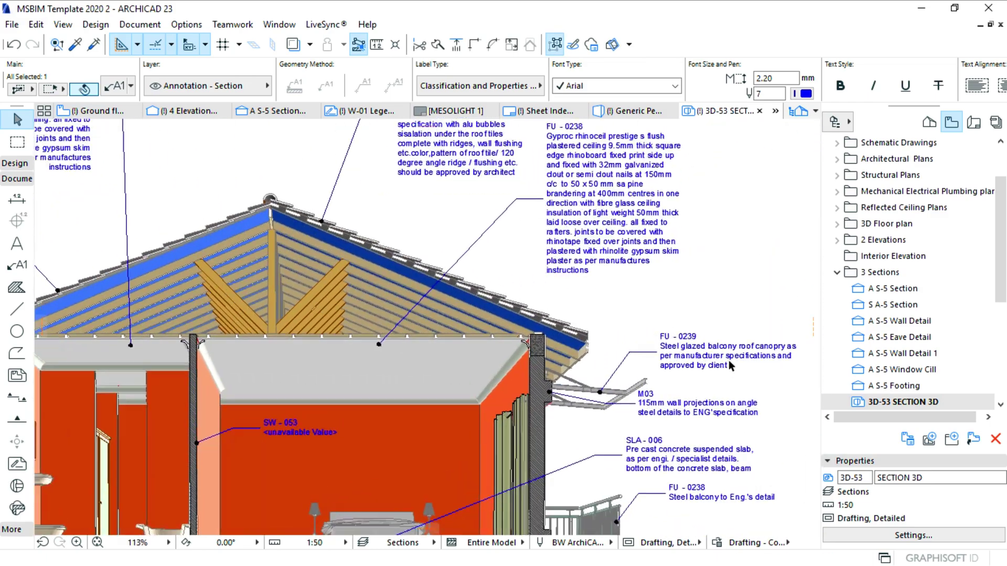
{"action": "scroll", "coordinate": [602, 247], "scroll_direction": "down", "scroll_amount": 3}
{"action": "scroll", "coordinate": [637, 427], "scroll_direction": "up", "scroll_amount": 3}
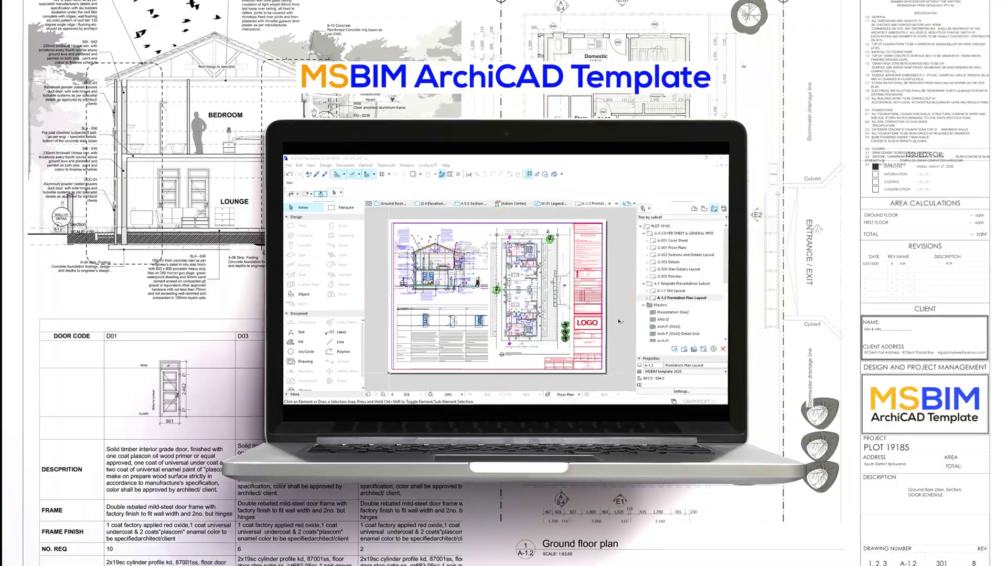
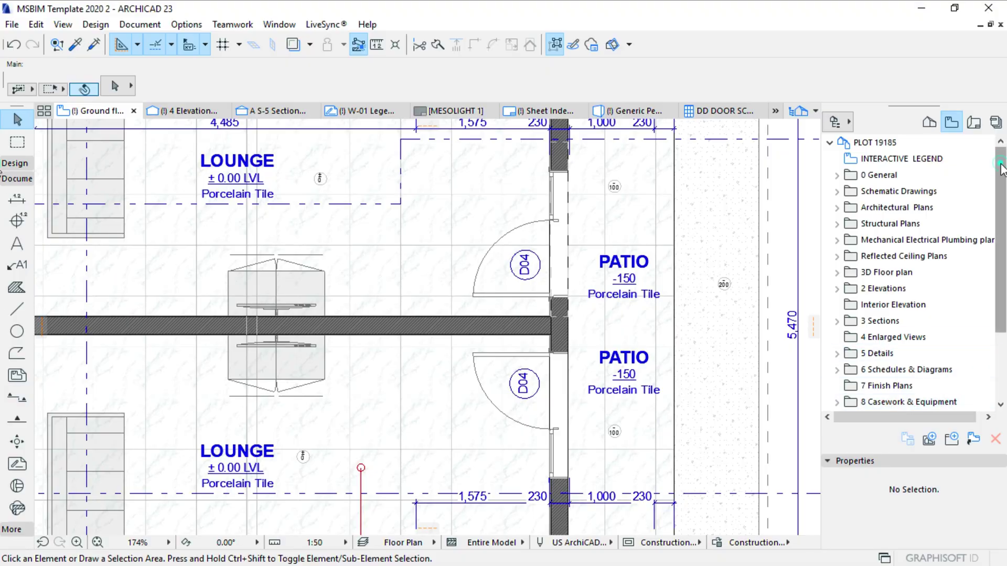
{"action": "left_click_drag", "start_coordinate": [1001, 167], "coordinate": [1003, 227]}
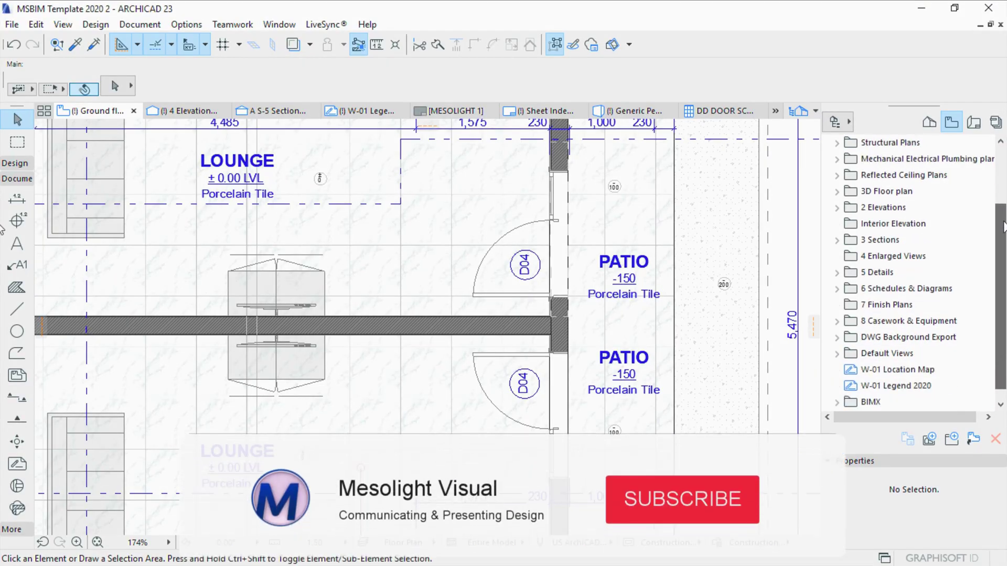
- Expand 6 Schedules & Diagrams and open the DD DOOR SCHEDULE
{"action": "left_click", "coordinate": [838, 268]}
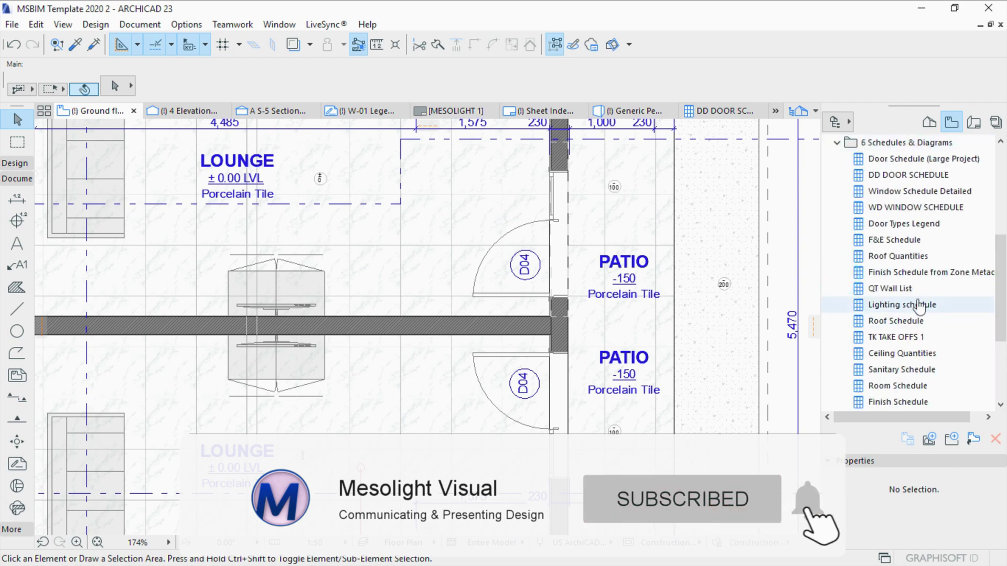
{"action": "double_click", "coordinate": [897, 176]}
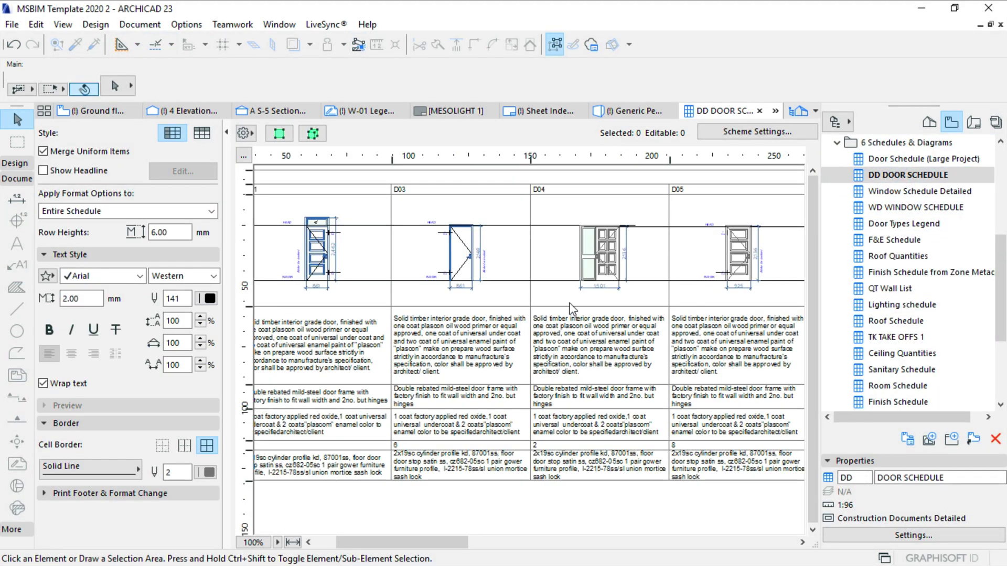
- Select the D04 door entry, show both doors in plan, and restore Construction overrides
{"action": "left_click", "coordinate": [571, 310]}
{"action": "left_click_drag", "start_coordinate": [565, 332], "coordinate": [623, 367]}
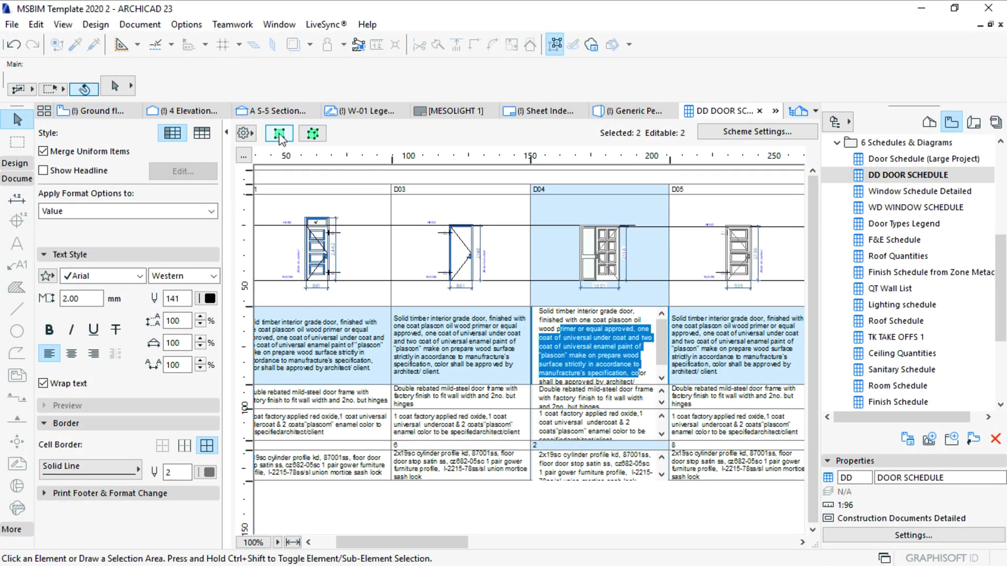
{"action": "left_click", "coordinate": [279, 135]}
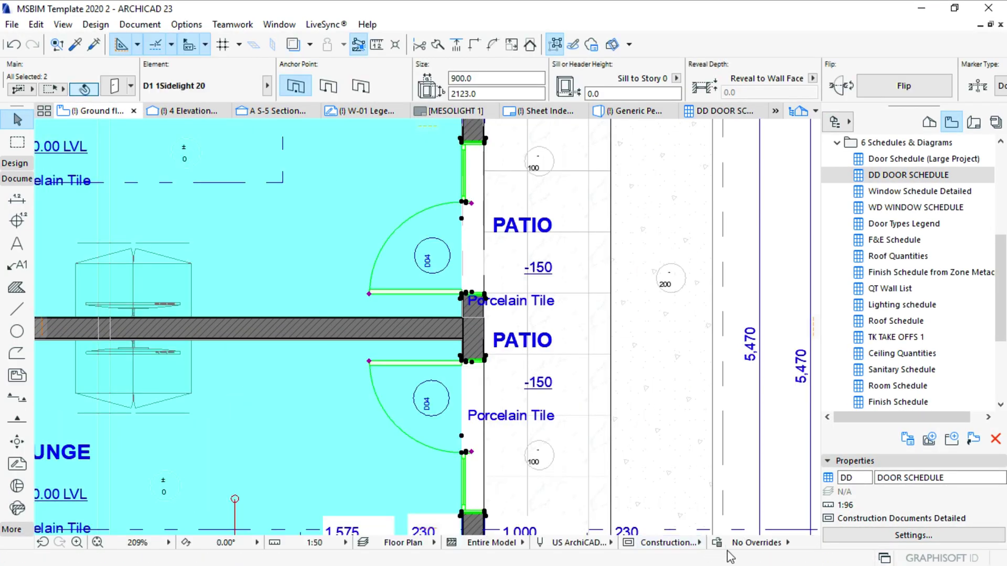
{"action": "left_click", "coordinate": [751, 543]}
{"action": "left_click", "coordinate": [832, 339]}
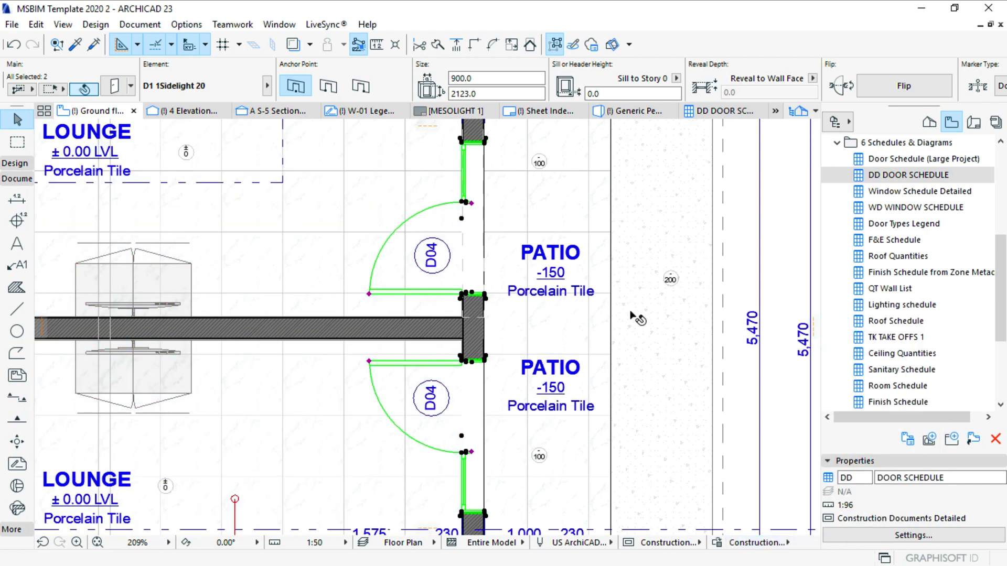
{"action": "scroll", "coordinate": [344, 496], "scroll_direction": "up", "scroll_amount": 2}
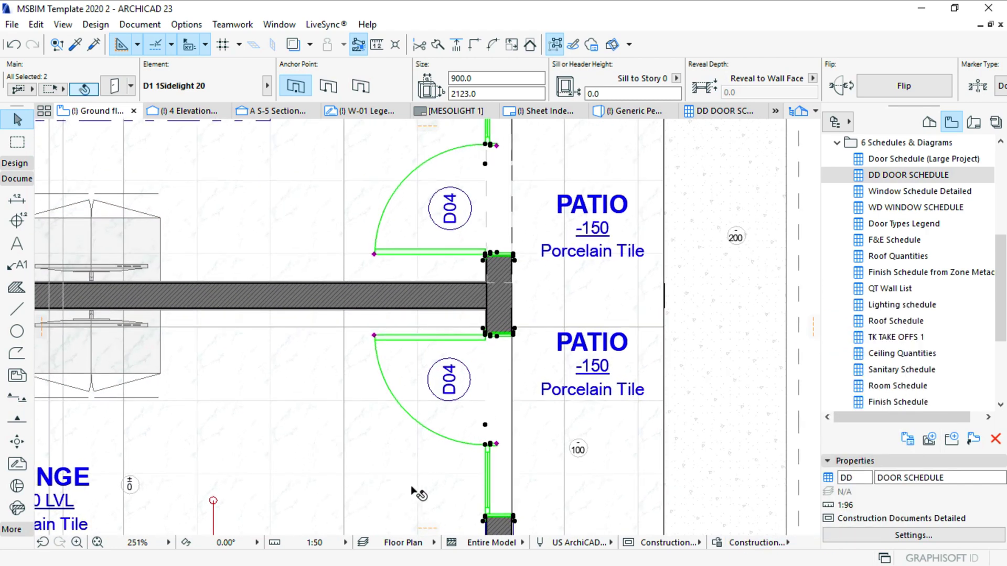
- Inspect D04 door properties: Frame Finish, Manufacturer 'Pg timbers', Country of Origin 'Botswana'
{"action": "left_click", "coordinate": [115, 87]}
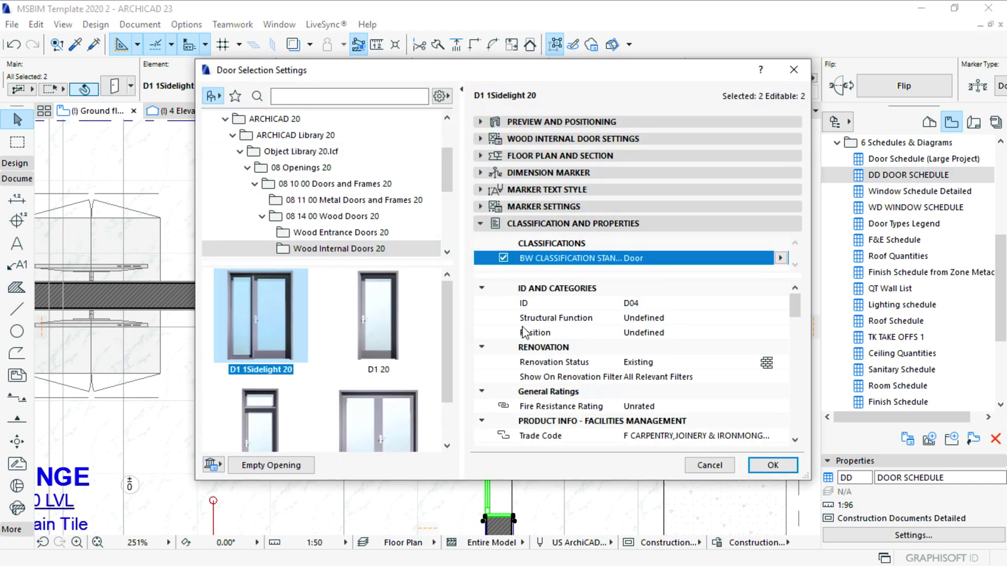
{"action": "left_click_drag", "start_coordinate": [794, 315], "coordinate": [802, 353]}
{"action": "left_click", "coordinate": [752, 335]}
{"action": "left_click", "coordinate": [765, 307]}
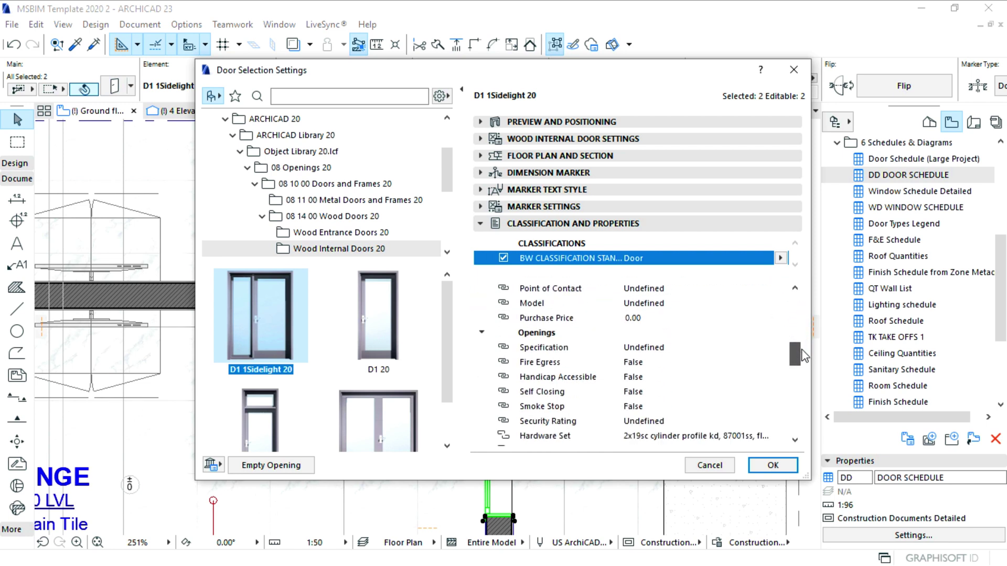
{"action": "left_click_drag", "start_coordinate": [802, 354], "coordinate": [804, 362]}
{"action": "left_click", "coordinate": [744, 391]}
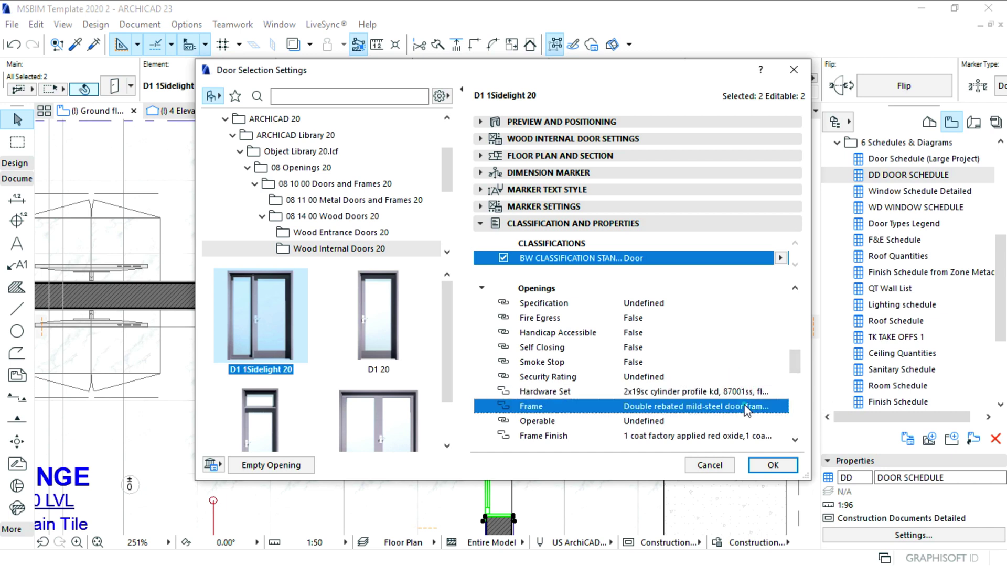
{"action": "left_click", "coordinate": [722, 437]}
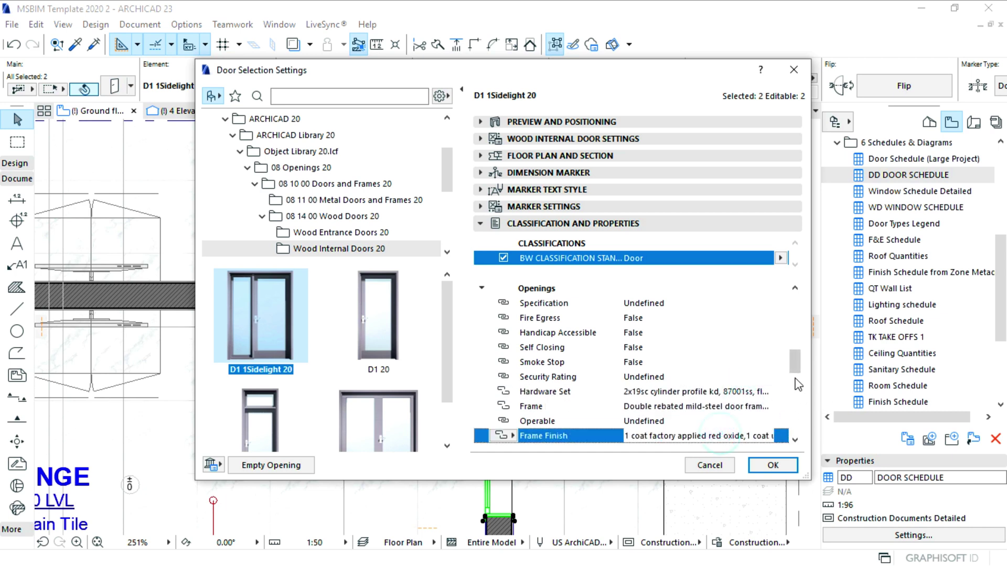
{"action": "left_click_drag", "start_coordinate": [796, 363], "coordinate": [807, 417]}
{"action": "left_click", "coordinate": [667, 348]}
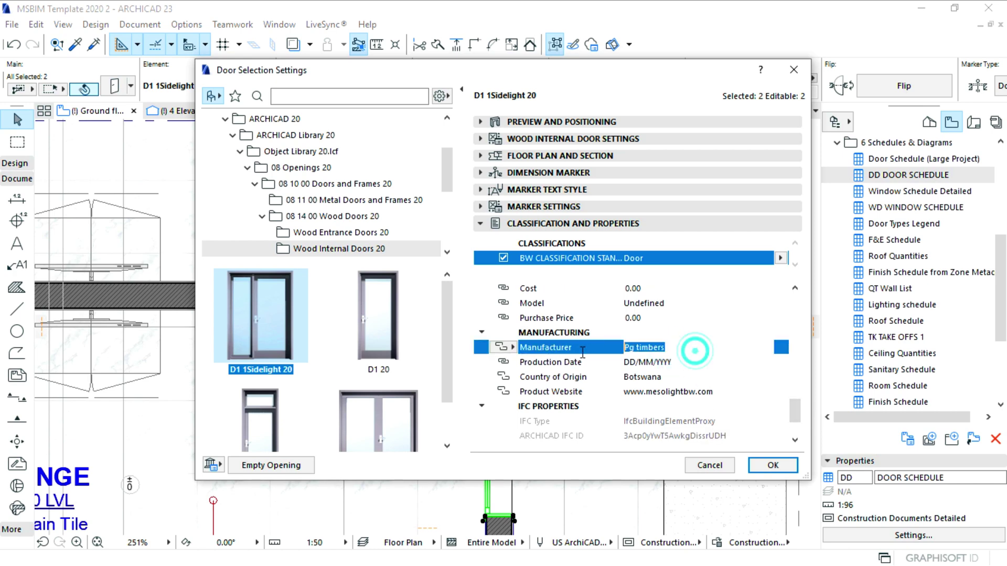
{"action": "left_click", "coordinate": [653, 377]}
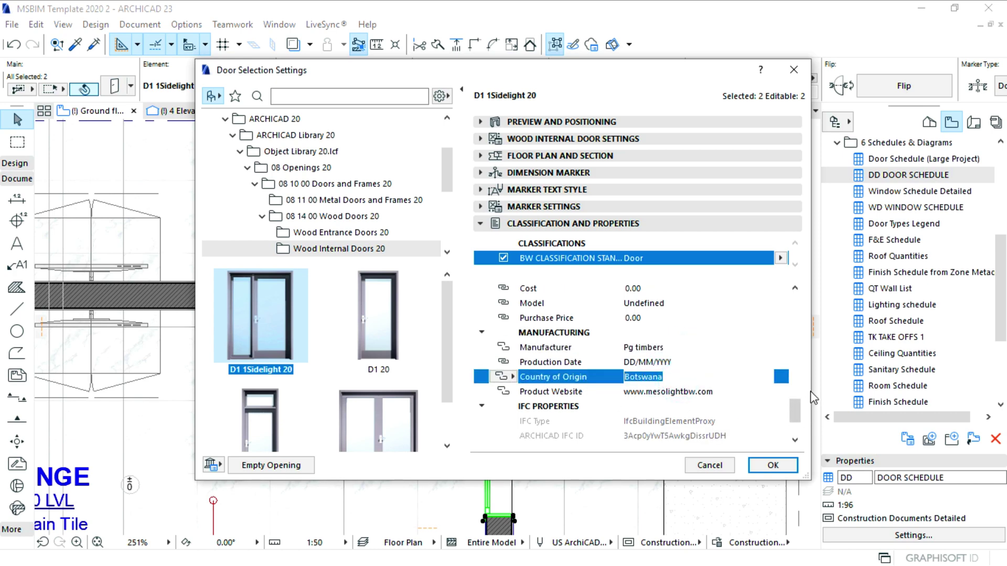
{"action": "scroll", "coordinate": [796, 415], "scroll_direction": "down", "scroll_amount": 1}
{"action": "scroll", "coordinate": [796, 411], "scroll_direction": "up", "scroll_amount": 5}
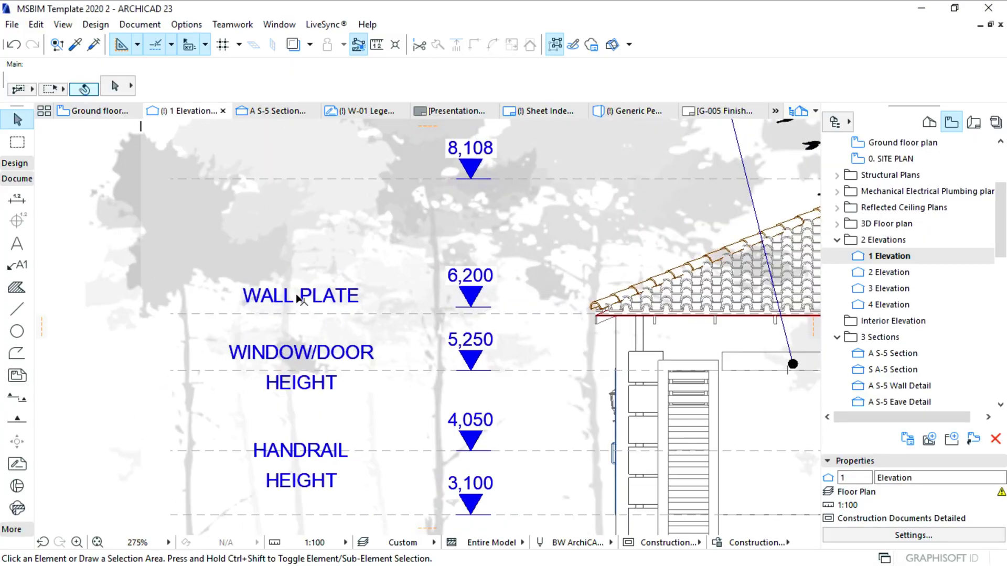
- Copy the WALL PLATE label up to 8,108, rename it APEX, and adjust another level label
{"action": "left_click", "coordinate": [301, 295]}
{"action": "mouse_move", "coordinate": [342, 299]}
{"action": "left_mouse_down", "text": "ctrl"}
{"action": "mouse_move", "coordinate": [343, 165]}
{"action": "mouse_move", "coordinate": [358, 453]}
{"action": "left_mouse_up", "text": "ctrl"}
{"action": "double_click", "coordinate": [342, 166]}
{"action": "type", "text": "X"}
{"action": "left_click", "coordinate": [208, 155]}
{"action": "scroll", "coordinate": [301, 162], "scroll_direction": "down", "scroll_amount": 2}
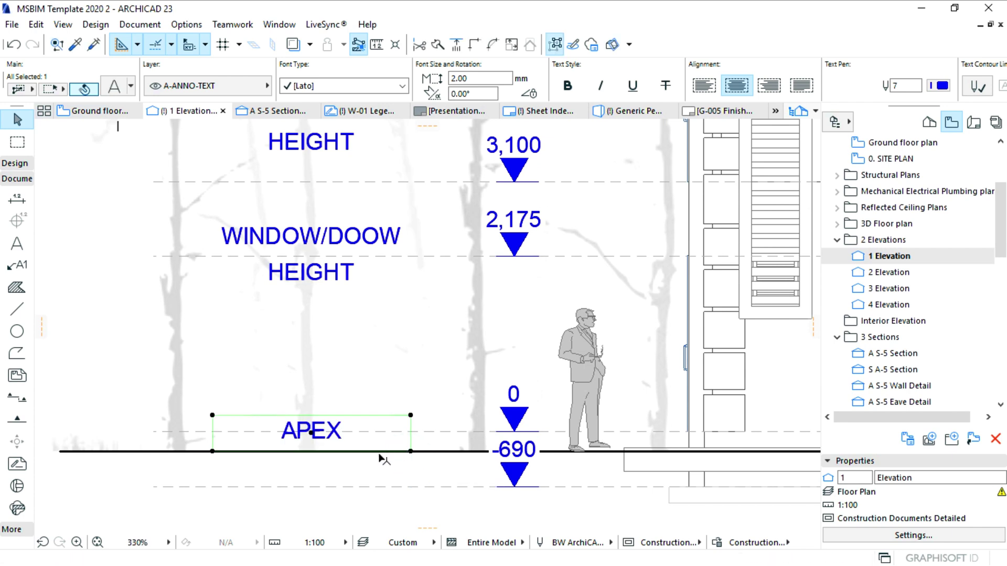
{"action": "scroll", "coordinate": [381, 459], "scroll_direction": "up", "scroll_amount": 2}
{"action": "left_click_drag", "start_coordinate": [448, 461], "coordinate": [450, 415]}
{"action": "double_click", "coordinate": [214, 383]}
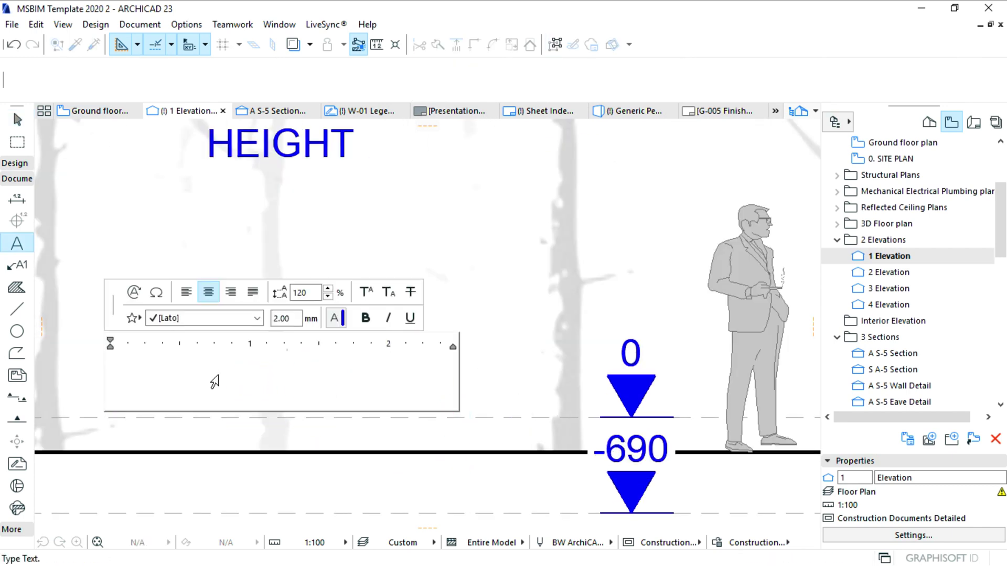
- Finish the level label edit and make the building elevation fill transparent
{"action": "left_click", "coordinate": [295, 449]}
{"action": "scroll", "coordinate": [356, 342], "scroll_direction": "down", "scroll_amount": 5}
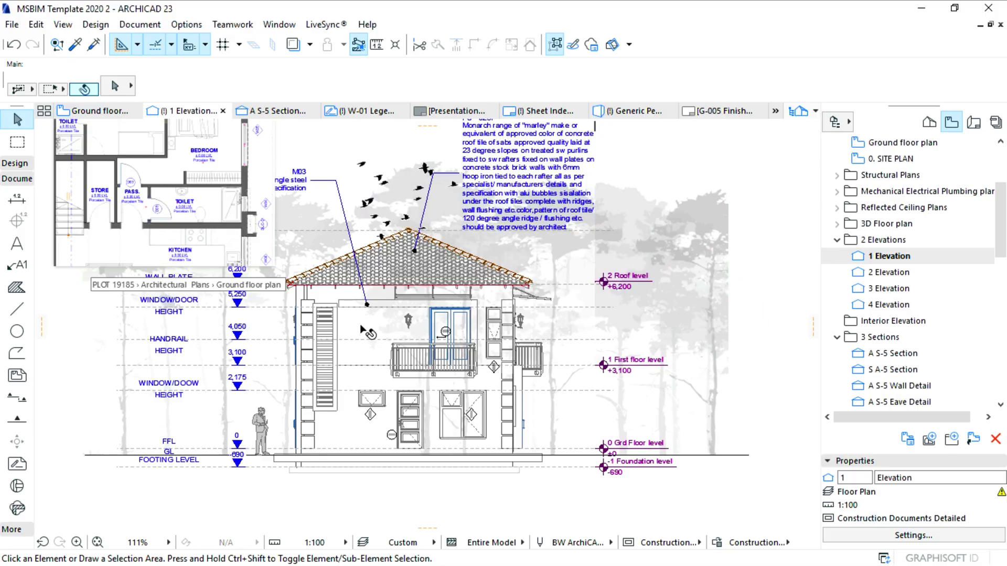
{"action": "left_click", "coordinate": [365, 332]}
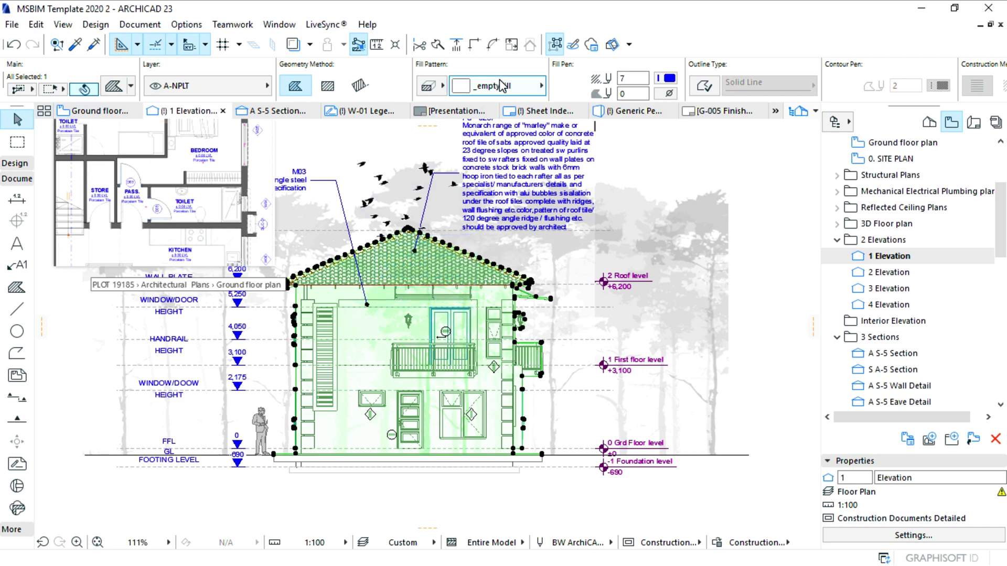
{"action": "left_click", "coordinate": [502, 87]}
{"action": "left_click", "coordinate": [432, 89]}
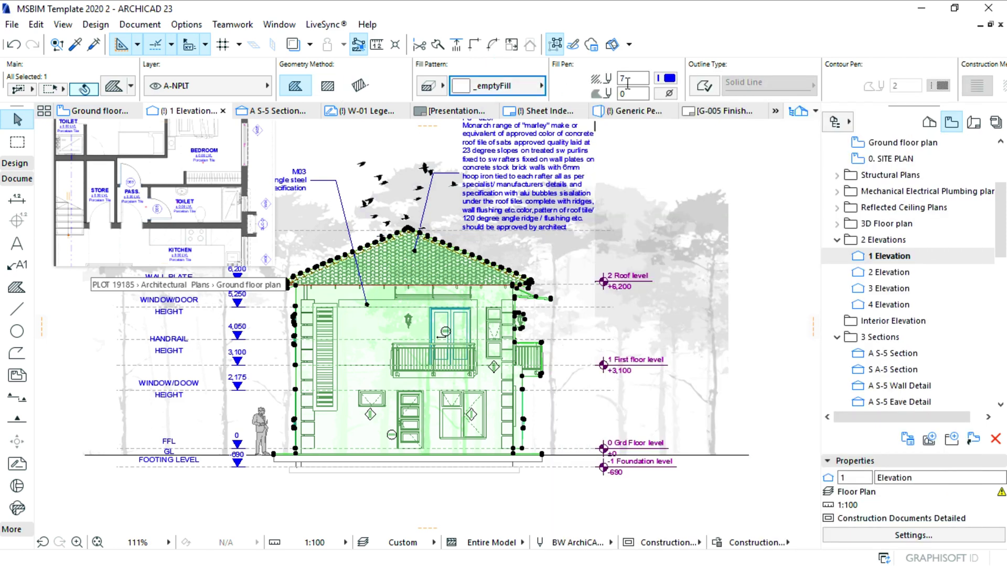
{"action": "left_click", "coordinate": [669, 78]}
{"action": "left_click", "coordinate": [884, 250]}
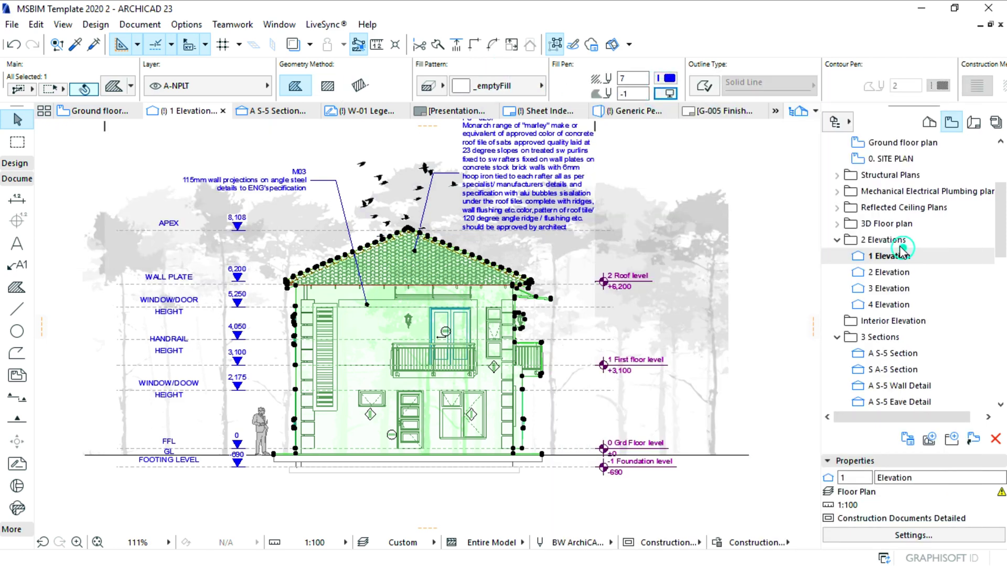
- Send the elevation fill and the tree background image to the back
{"action": "right_click", "coordinate": [508, 499]}
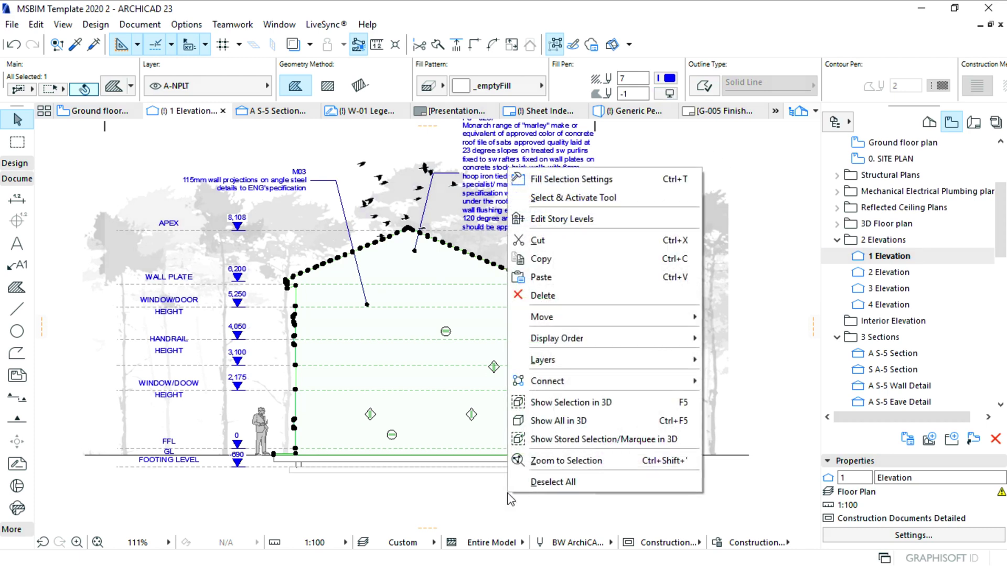
{"action": "left_click", "coordinate": [741, 392]}
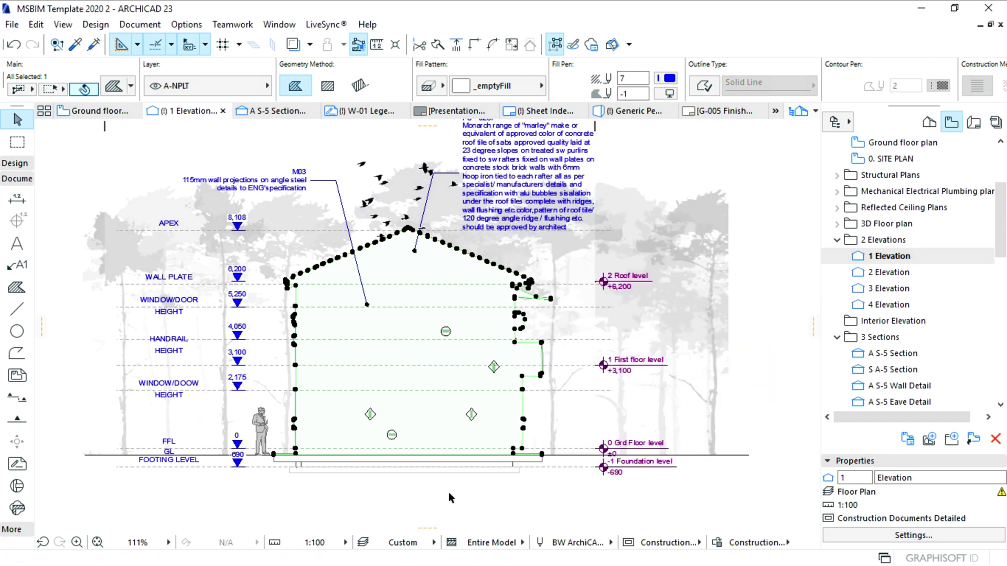
{"action": "right_click", "coordinate": [475, 495]}
{"action": "left_click", "coordinate": [724, 394]}
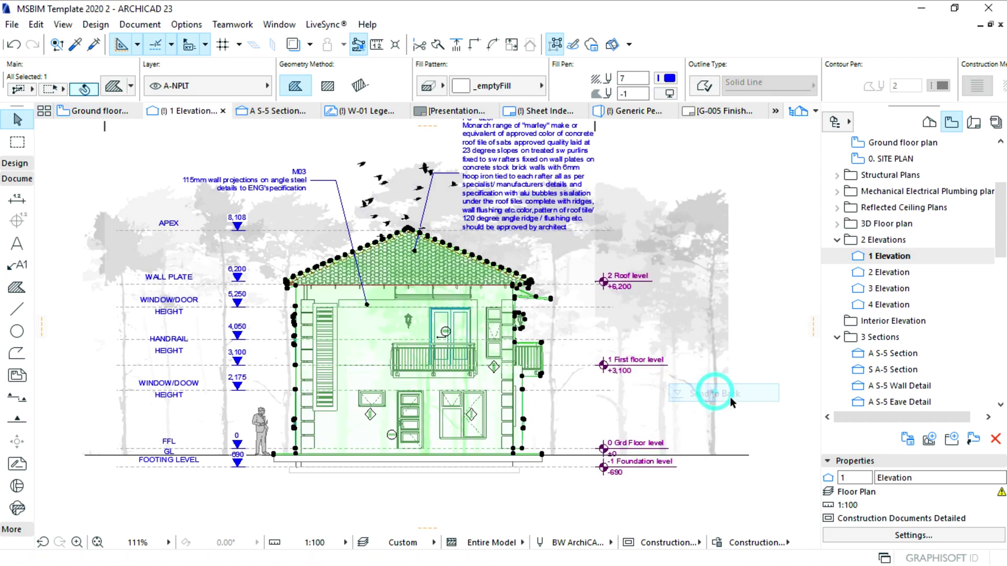
{"action": "left_click", "coordinate": [706, 326]}
{"action": "right_click", "coordinate": [540, 490]}
{"action": "left_click", "coordinate": [791, 399]}
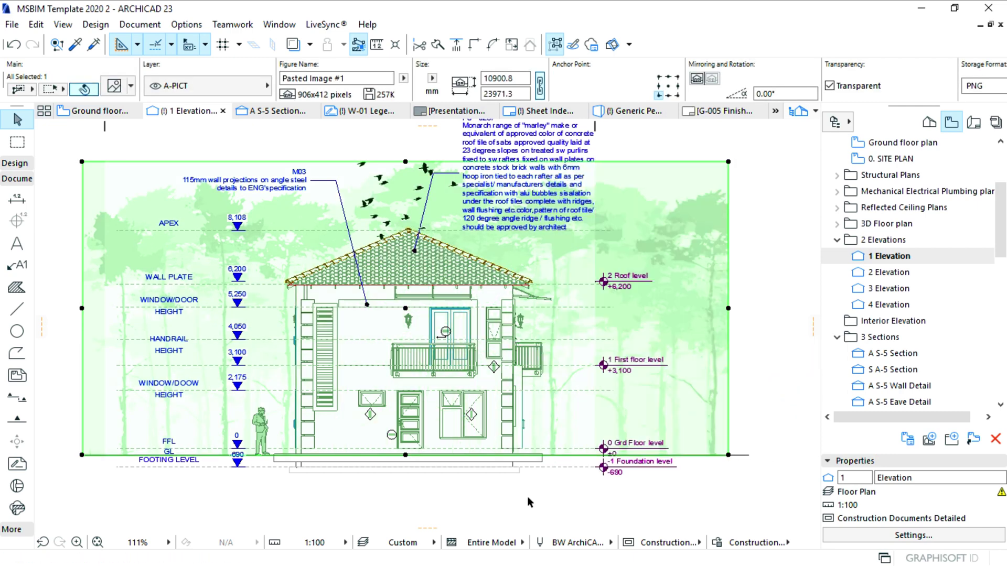
{"action": "left_click", "coordinate": [913, 535]}
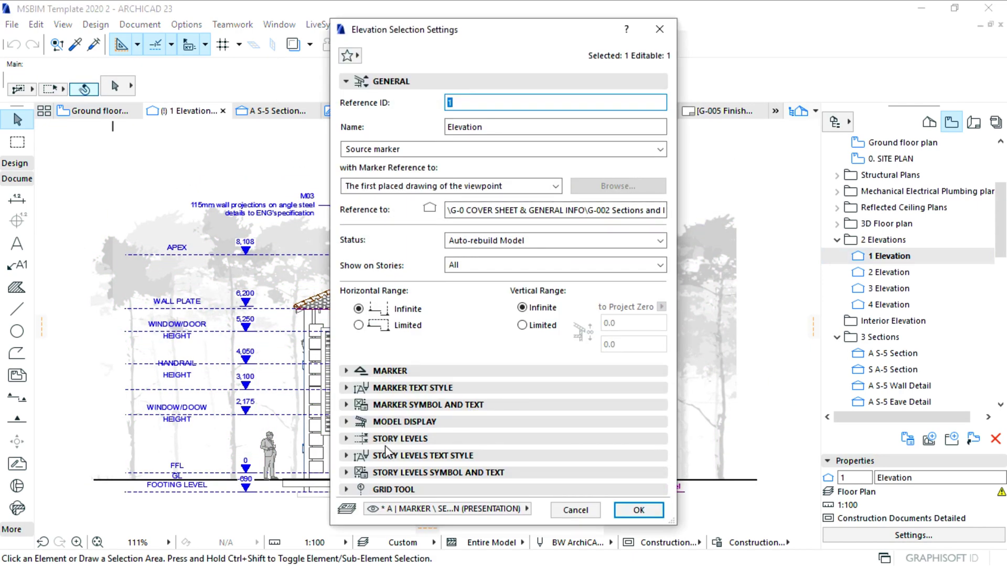
- Fill both cut and uncut surfaces with Own Surface Colors
{"action": "left_click", "coordinate": [349, 423]}
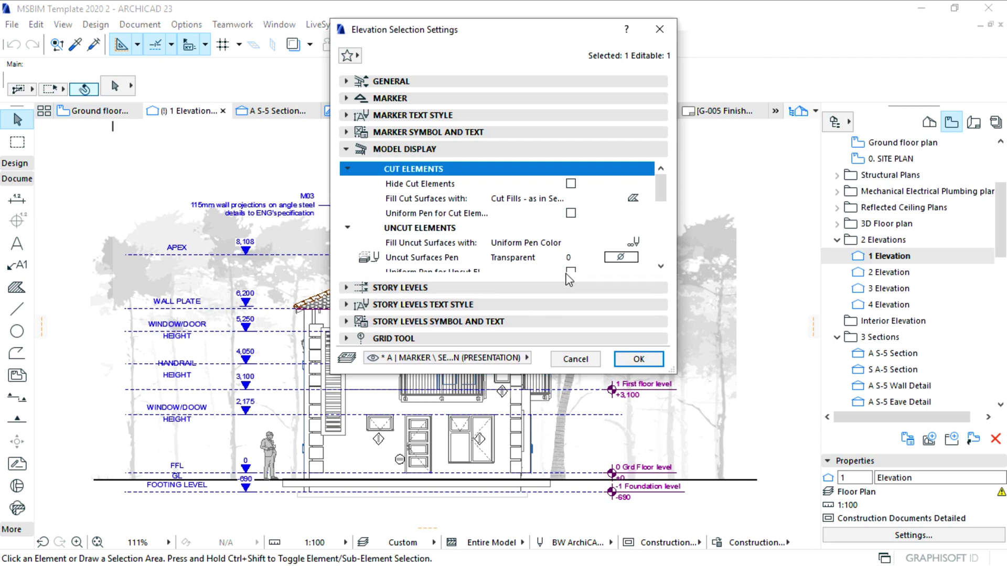
{"action": "left_click", "coordinate": [642, 201]}
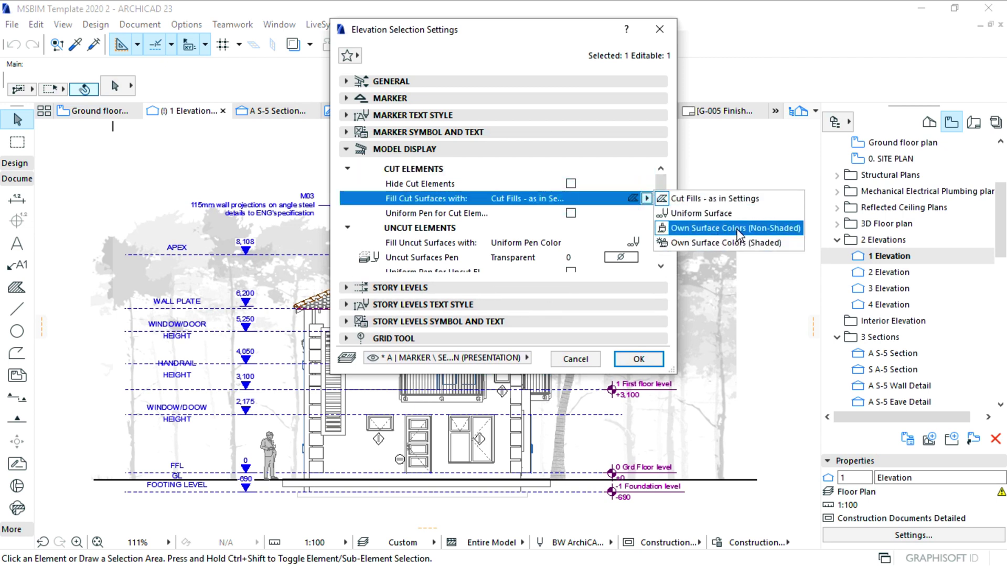
{"action": "left_click", "coordinate": [724, 244]}
{"action": "scroll", "coordinate": [603, 232], "scroll_direction": "down", "scroll_amount": 3}
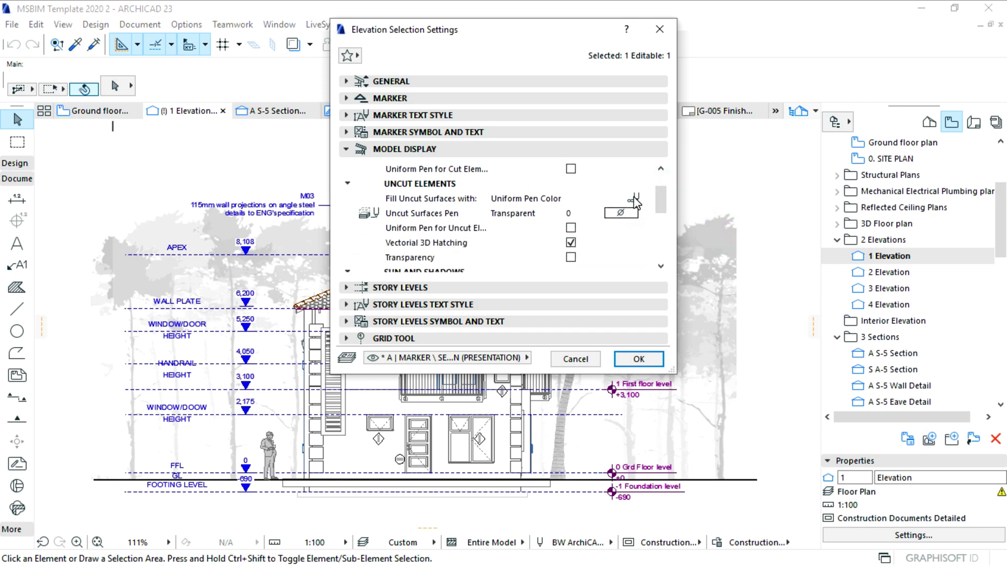
{"action": "left_click", "coordinate": [636, 200]}
{"action": "left_click", "coordinate": [706, 229]}
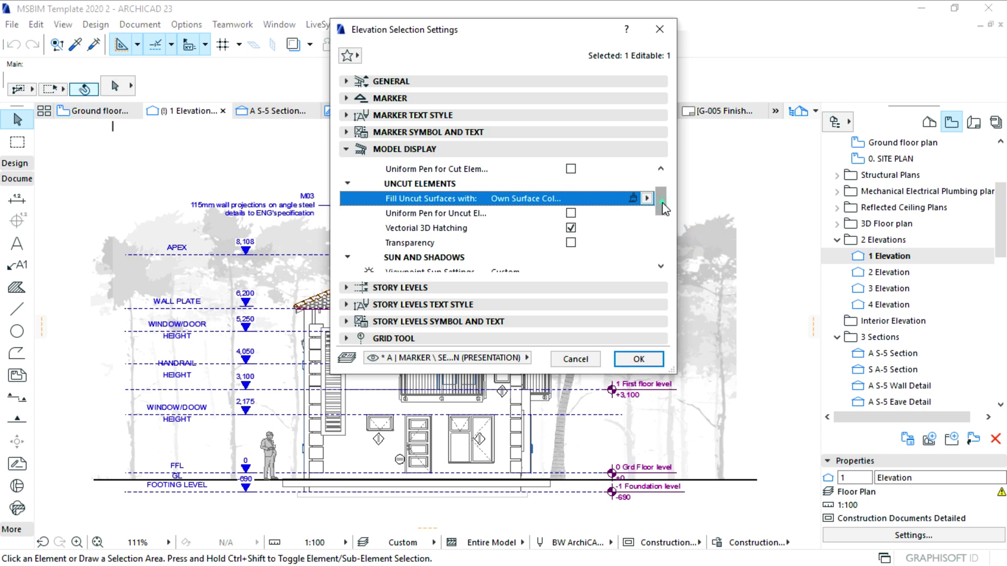
{"action": "scroll", "coordinate": [622, 216], "scroll_direction": "down", "scroll_amount": 8}
{"action": "scroll", "coordinate": [592, 226], "scroll_direction": "up", "scroll_amount": 6}
{"action": "scroll", "coordinate": [575, 229], "scroll_direction": "up", "scroll_amount": 1}
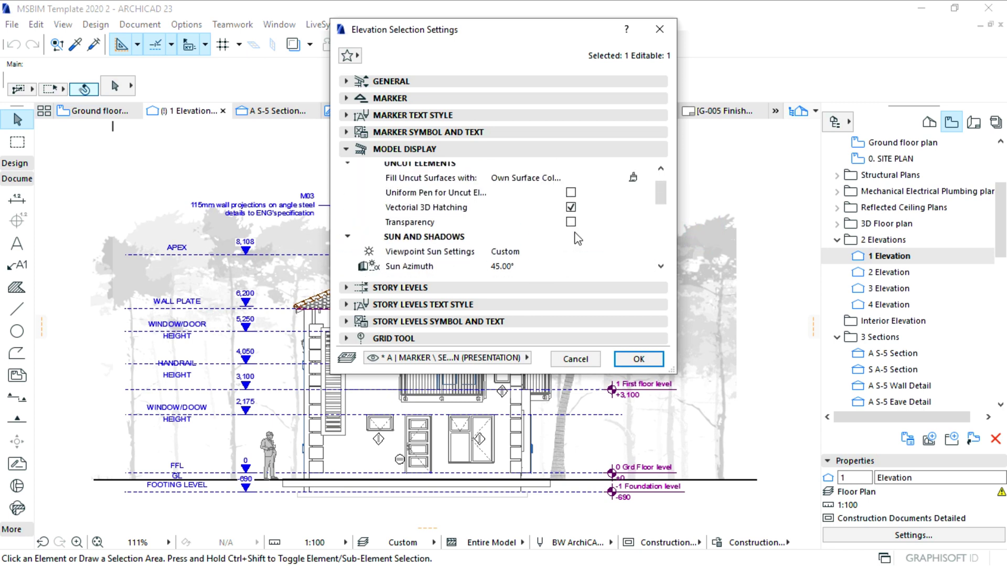
{"action": "scroll", "coordinate": [586, 236], "scroll_direction": "up", "scroll_amount": 1}
{"action": "scroll", "coordinate": [597, 247], "scroll_direction": "down", "scroll_amount": 2}
{"action": "scroll", "coordinate": [598, 248], "scroll_direction": "down", "scroll_amount": 2}
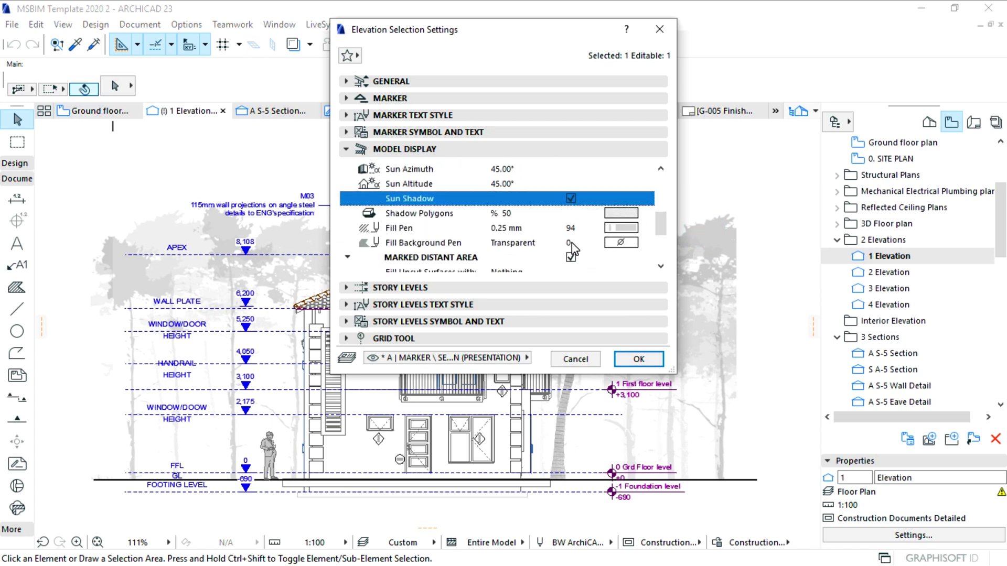
- Give shadow polygons a Foreground Fill with a black background pen
{"action": "left_click", "coordinate": [621, 219]}
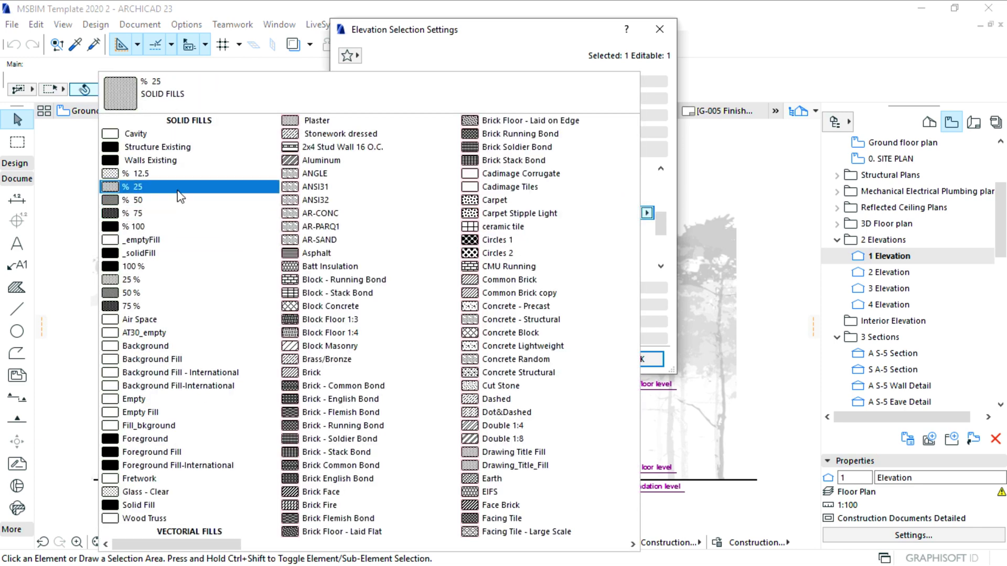
{"action": "left_click", "coordinate": [156, 178]}
{"action": "scroll", "coordinate": [652, 221], "scroll_direction": "down", "scroll_amount": 1}
{"action": "left_click", "coordinate": [647, 197]}
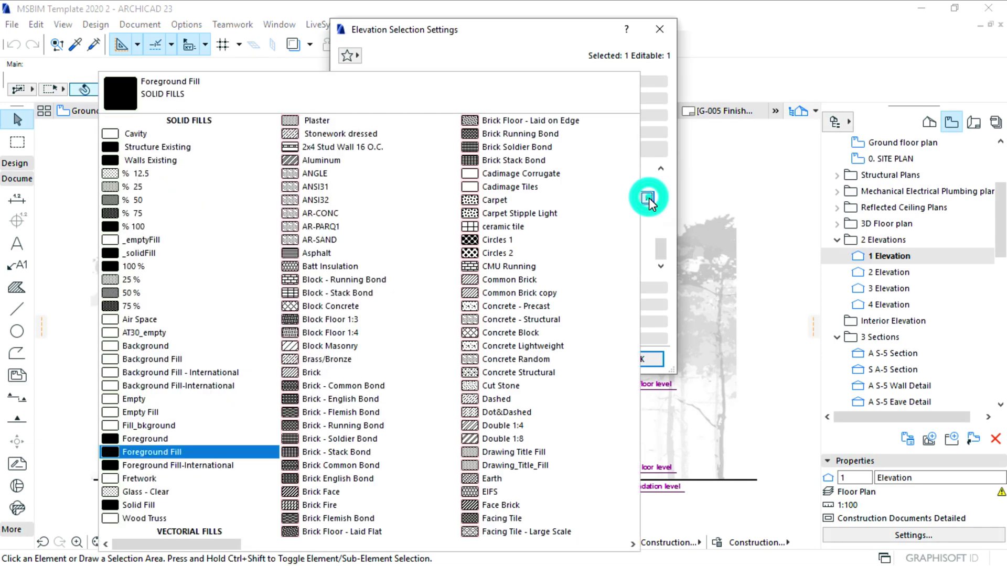
{"action": "left_click", "coordinate": [180, 177]}
{"action": "left_click", "coordinate": [629, 228]}
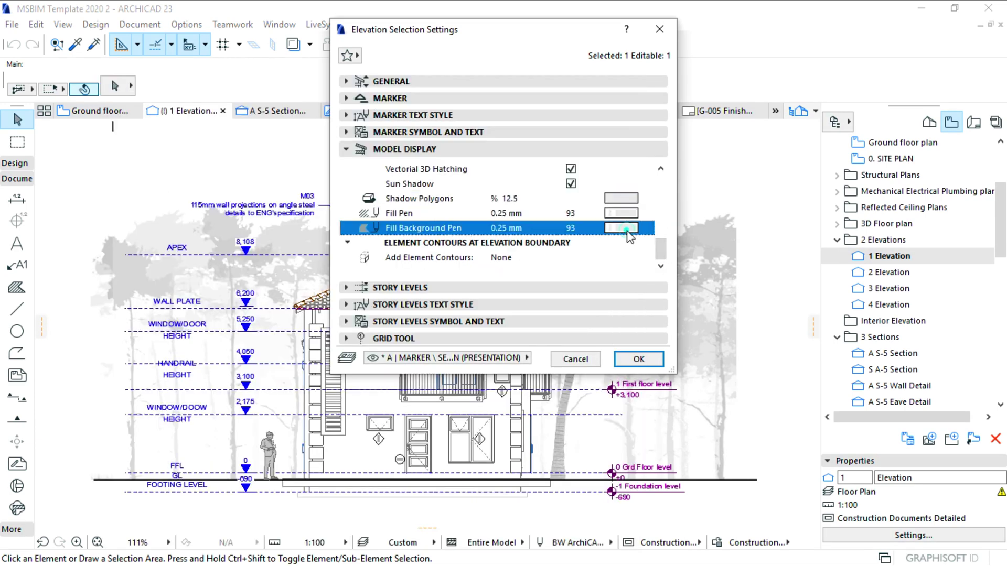
{"action": "left_click", "coordinate": [658, 226]}
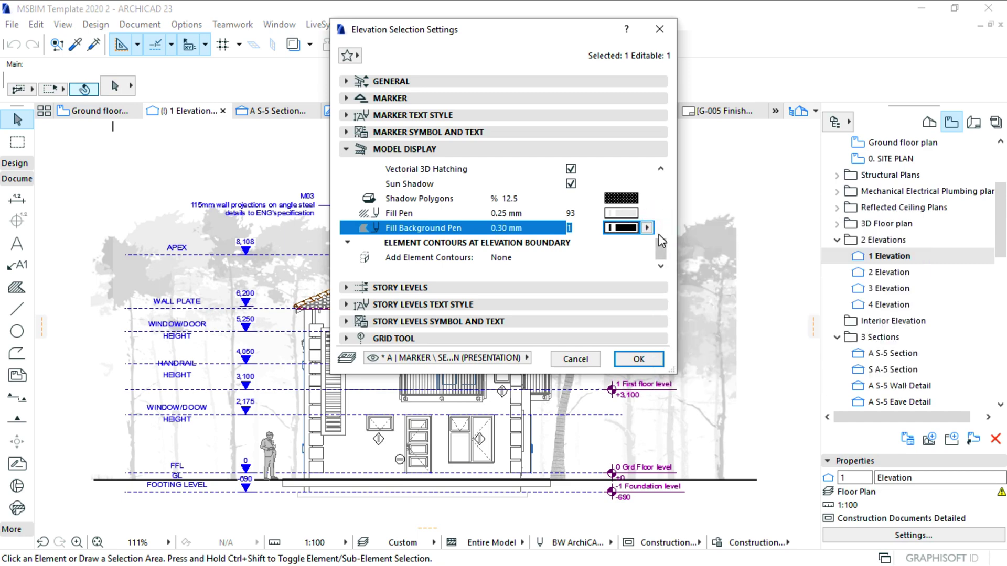
- Apply the display settings, check the W05 label, and search object settings for 2D trees
{"action": "left_click", "coordinate": [639, 359]}
{"action": "scroll", "coordinate": [555, 321], "scroll_direction": "up", "scroll_amount": 3}
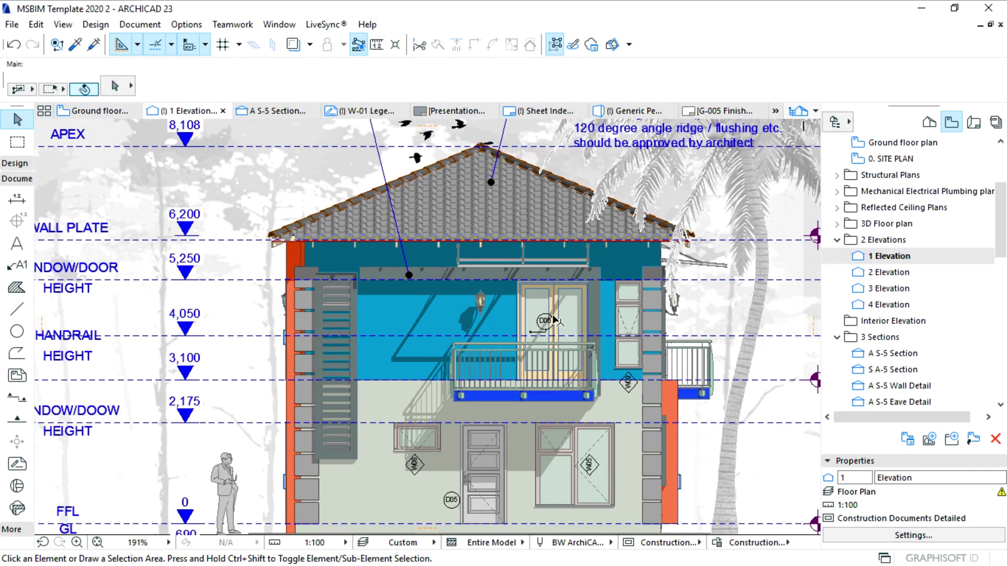
{"action": "scroll", "coordinate": [560, 492], "scroll_direction": "up", "scroll_amount": 3}
{"action": "scroll", "coordinate": [569, 406], "scroll_direction": "up", "scroll_amount": 3}
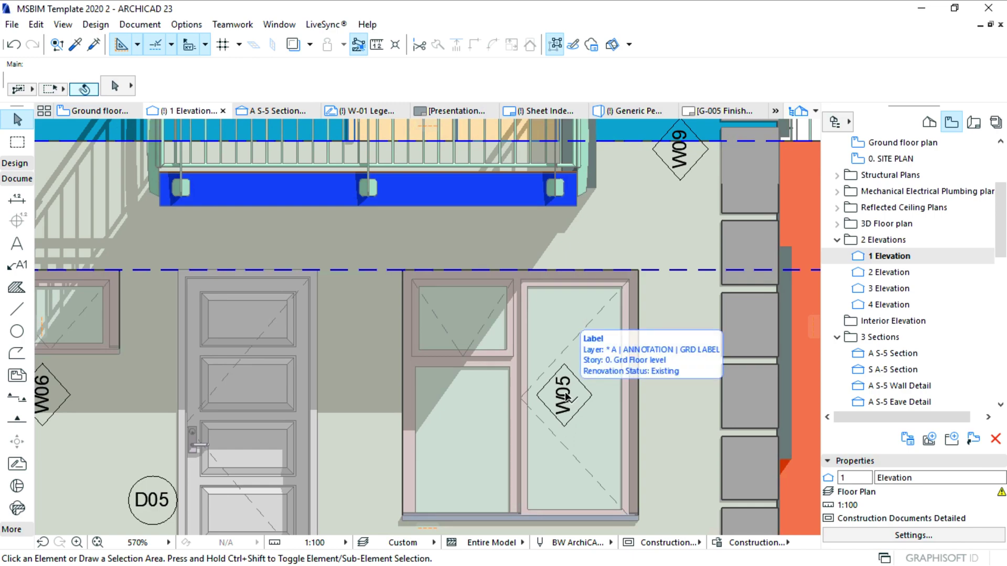
{"action": "left_click", "coordinate": [566, 396]}
{"action": "scroll", "coordinate": [562, 425], "scroll_direction": "down", "scroll_amount": 6}
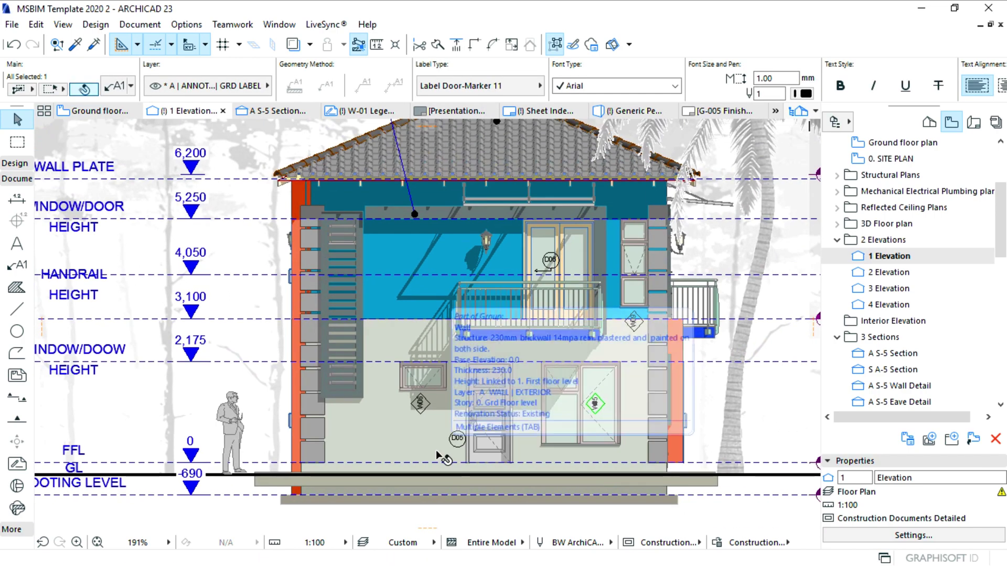
{"action": "scroll", "coordinate": [439, 457], "scroll_direction": "down", "scroll_amount": 2}
{"action": "left_click", "coordinate": [115, 85]}
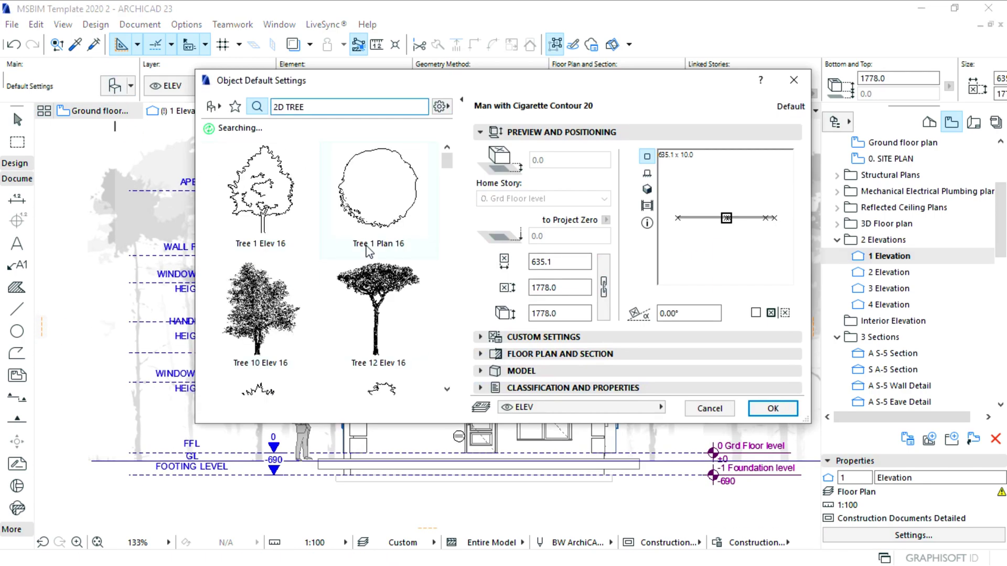
{"action": "scroll", "coordinate": [366, 292], "scroll_direction": "down", "scroll_amount": 3}
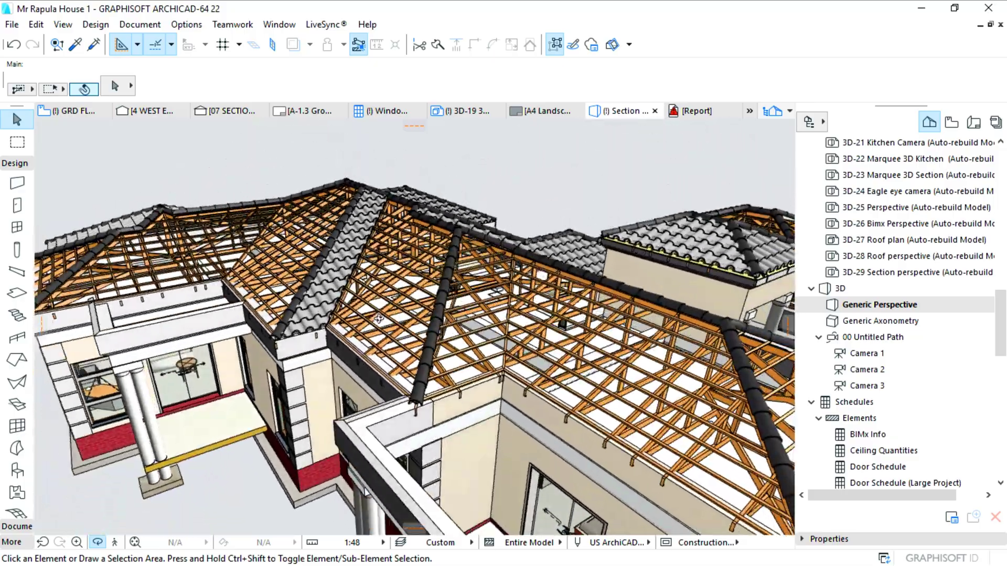
- Orbit close to the roof and add a rounded-tile Roof Surfacer accessory
{"action": "mouse_move", "coordinate": [377, 320]}
{"action": "middle_mouse_down", "text": "shift"}
{"action": "mouse_move", "coordinate": [436, 335]}
{"action": "mouse_move", "coordinate": [369, 332]}
{"action": "middle_mouse_up", "text": "shift"}
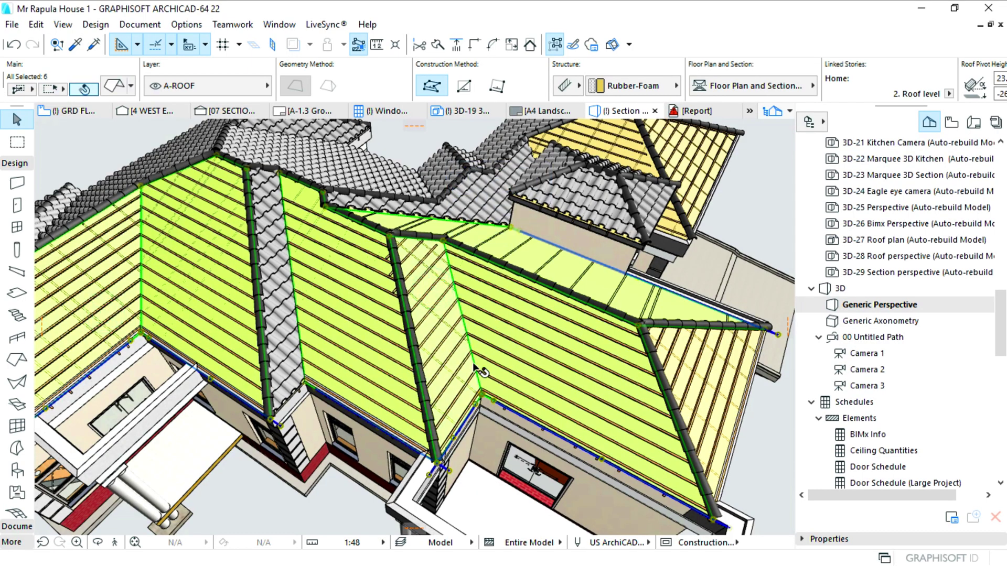
{"action": "scroll", "coordinate": [474, 368], "scroll_direction": "down", "scroll_amount": 3}
{"action": "scroll", "coordinate": [484, 388], "scroll_direction": "up", "scroll_amount": 3}
{"action": "left_click", "coordinate": [63, 24]}
{"action": "mouse_move", "coordinate": [126, 332]}
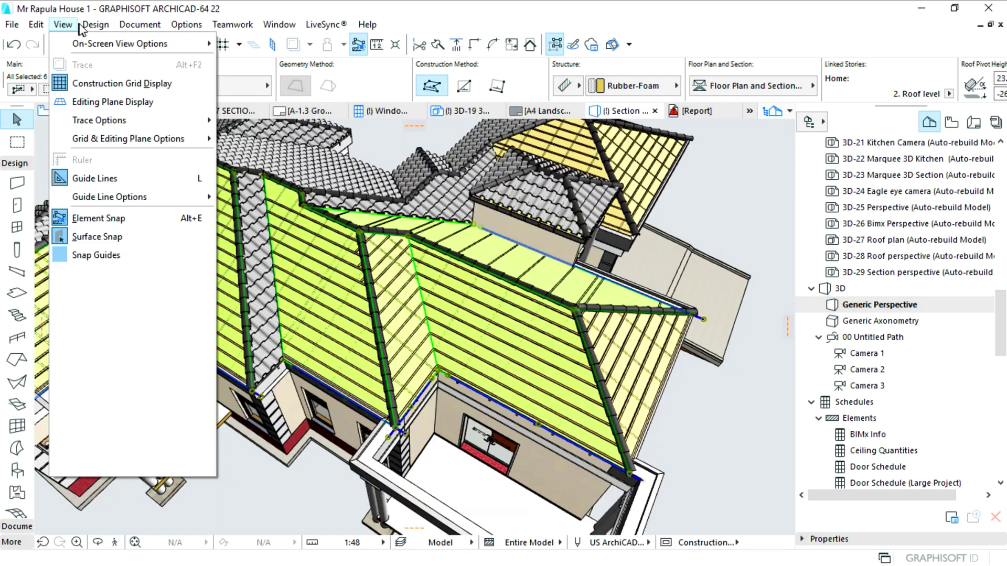
{"action": "mouse_move", "coordinate": [303, 332]}
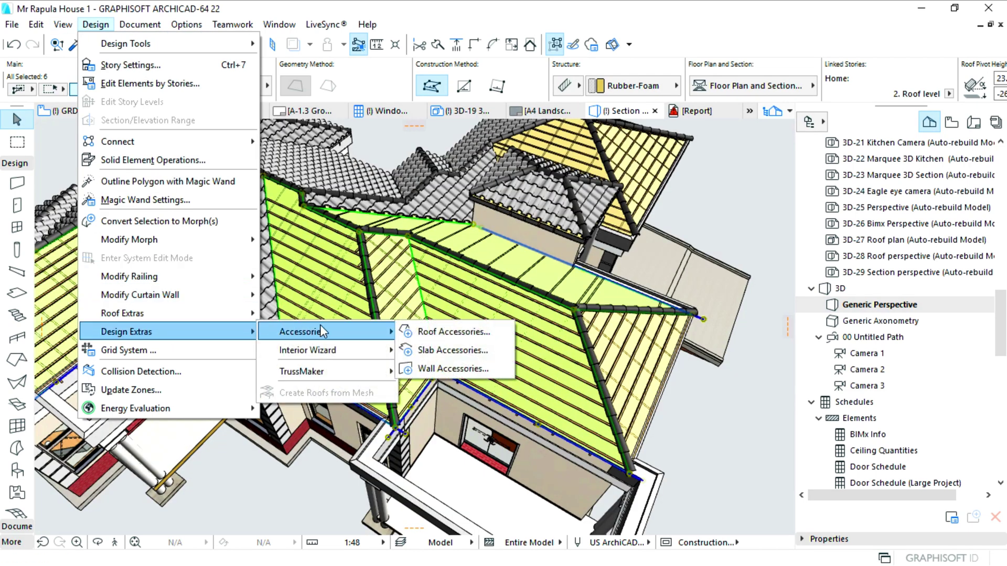
{"action": "left_click", "coordinate": [441, 331]}
{"action": "left_click", "coordinate": [551, 143]}
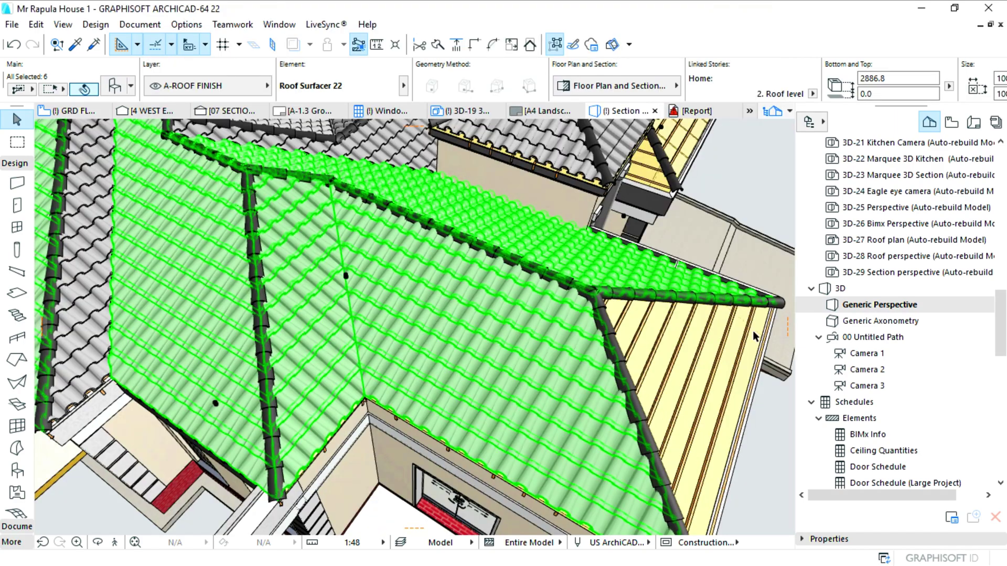
{"action": "middle_click_drag", "start_coordinate": [586, 339], "coordinate": [516, 307], "text": "shift"}
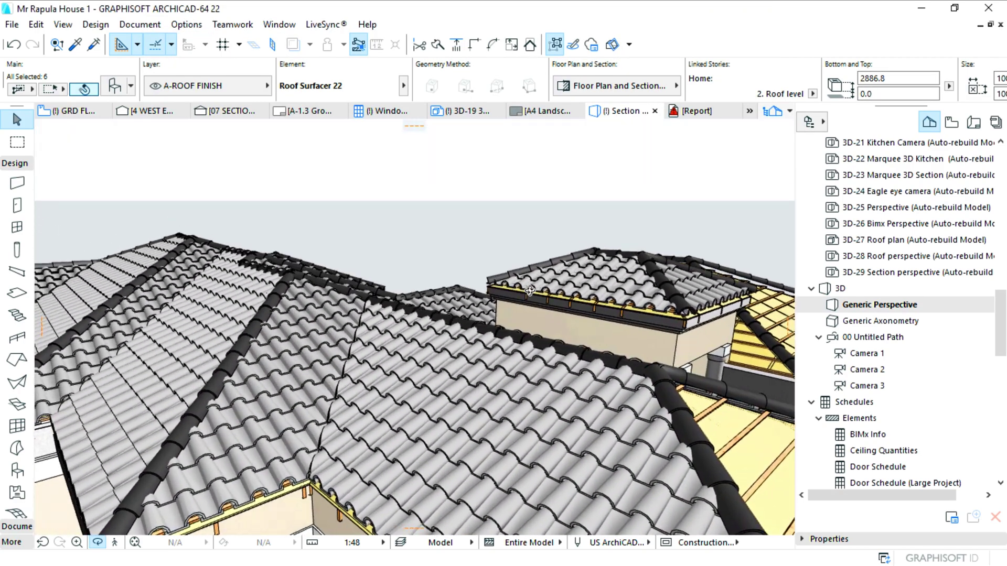
- On the 2. Roof level plan, begin drawing a polygon slab over the roof
{"action": "key", "text": "F2"}
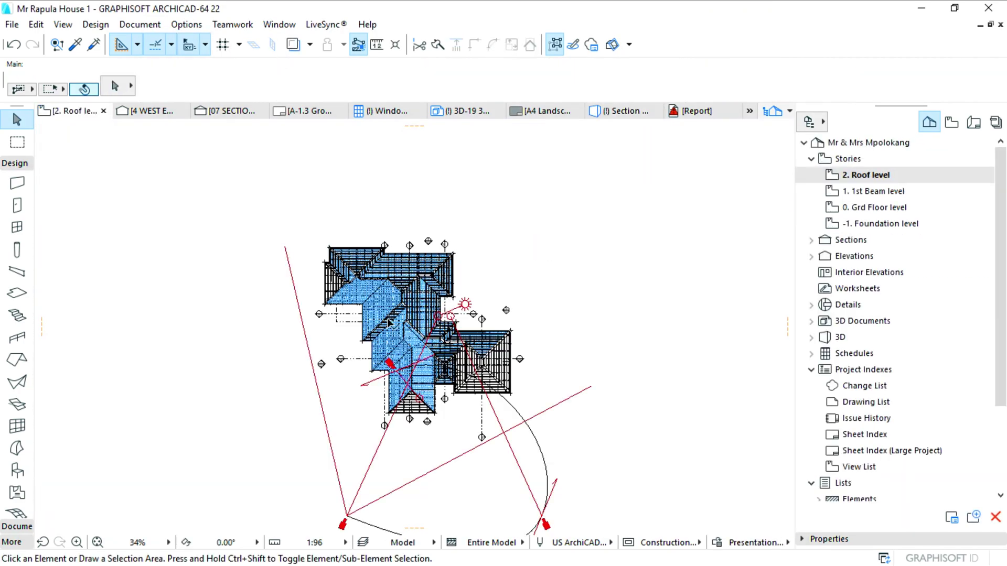
{"action": "scroll", "coordinate": [354, 339], "scroll_direction": "up", "scroll_amount": 3}
{"action": "scroll", "coordinate": [324, 358], "scroll_direction": "up", "scroll_amount": 3}
{"action": "scroll", "coordinate": [324, 357], "scroll_direction": "down", "scroll_amount": 3}
{"action": "scroll", "coordinate": [324, 358], "scroll_direction": "up", "scroll_amount": 2}
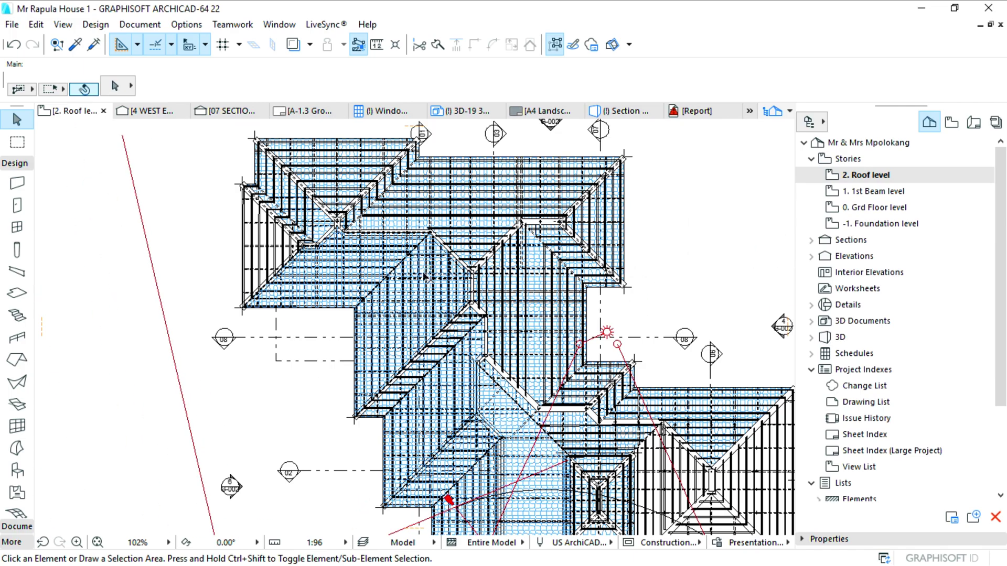
{"action": "scroll", "coordinate": [324, 358], "scroll_direction": "up", "scroll_amount": 1}
{"action": "left_click", "coordinate": [17, 292]}
{"action": "scroll", "coordinate": [409, 326], "scroll_direction": "up", "scroll_amount": 3}
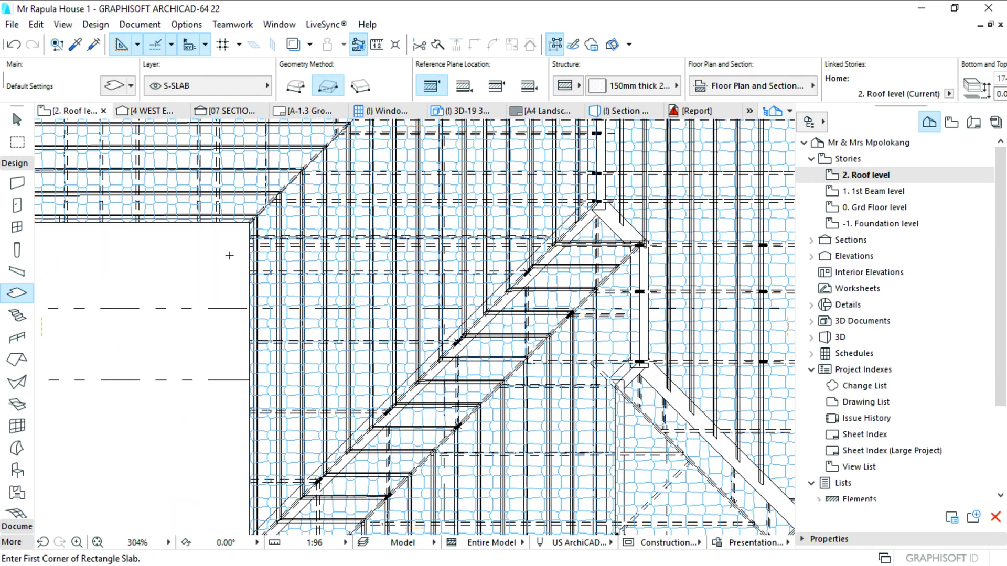
{"action": "left_click", "coordinate": [229, 282]}
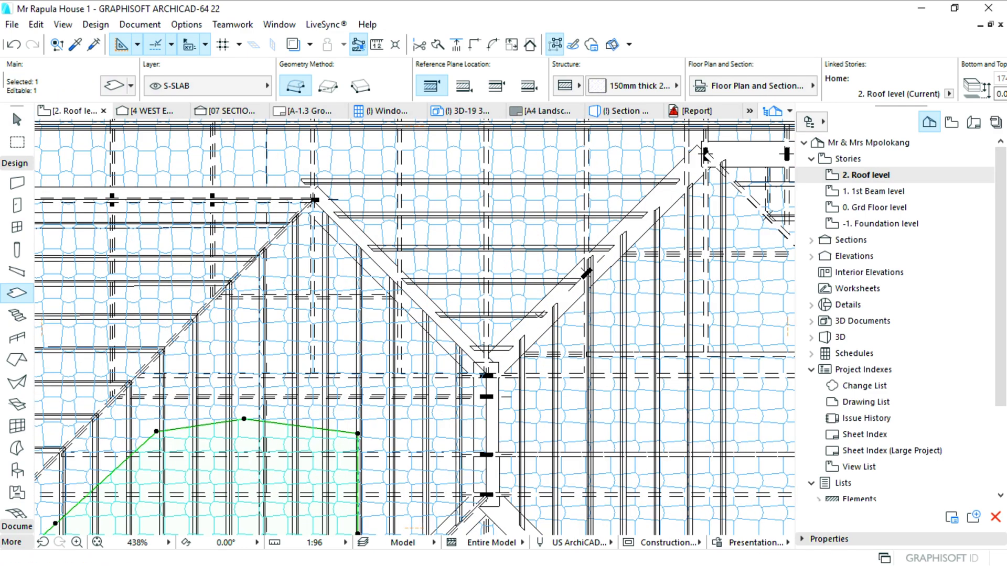
{"action": "scroll", "coordinate": [583, 362], "scroll_direction": "down", "scroll_amount": 2}
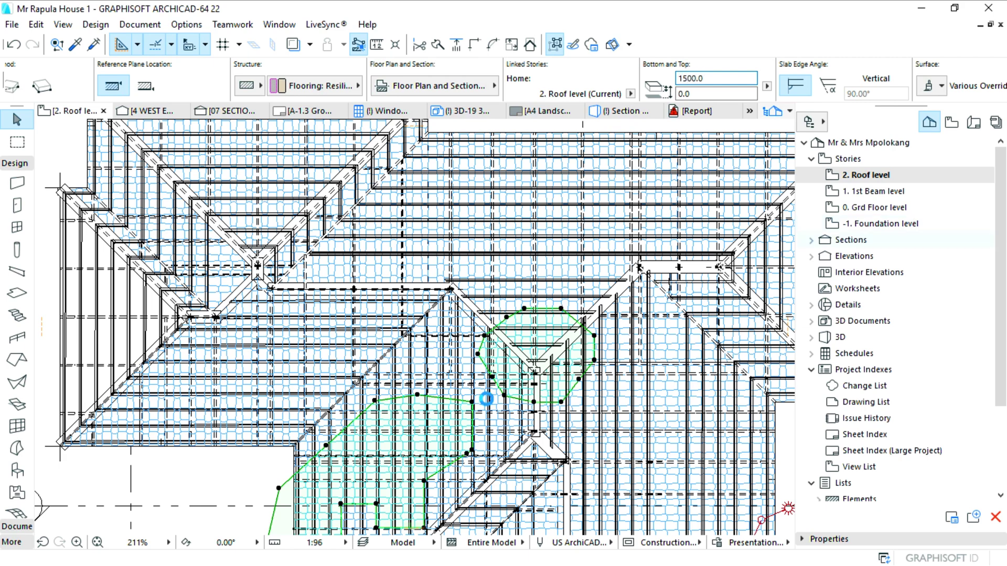
{"action": "scroll", "coordinate": [487, 399], "scroll_direction": "down", "scroll_amount": 3}
- In 3D, select the roof planes and set them as Solid Element Operation targets
{"action": "key", "text": "F3"}
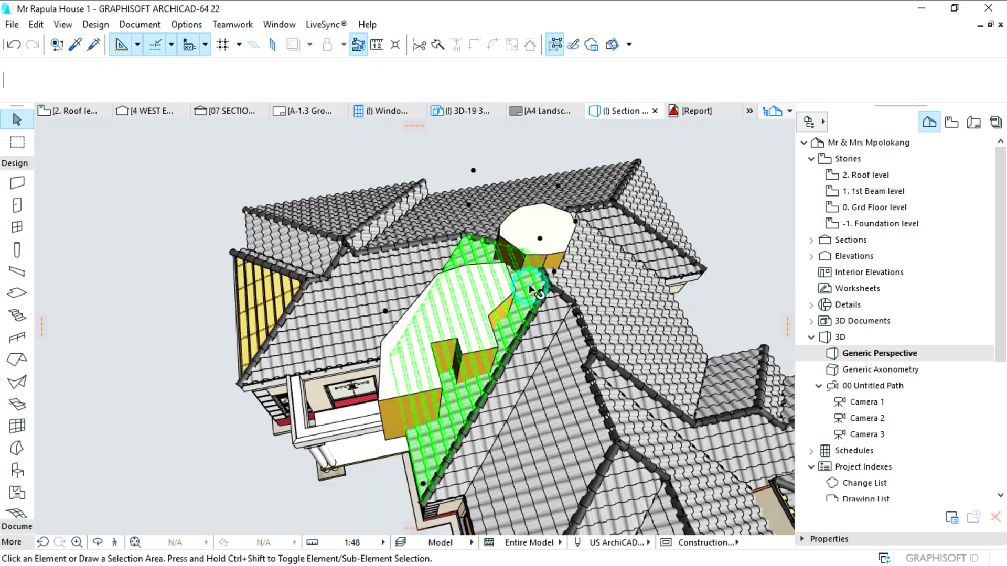
{"action": "left_click", "coordinate": [529, 284], "text": "shift"}
{"action": "left_click", "coordinate": [442, 256], "text": "shift"}
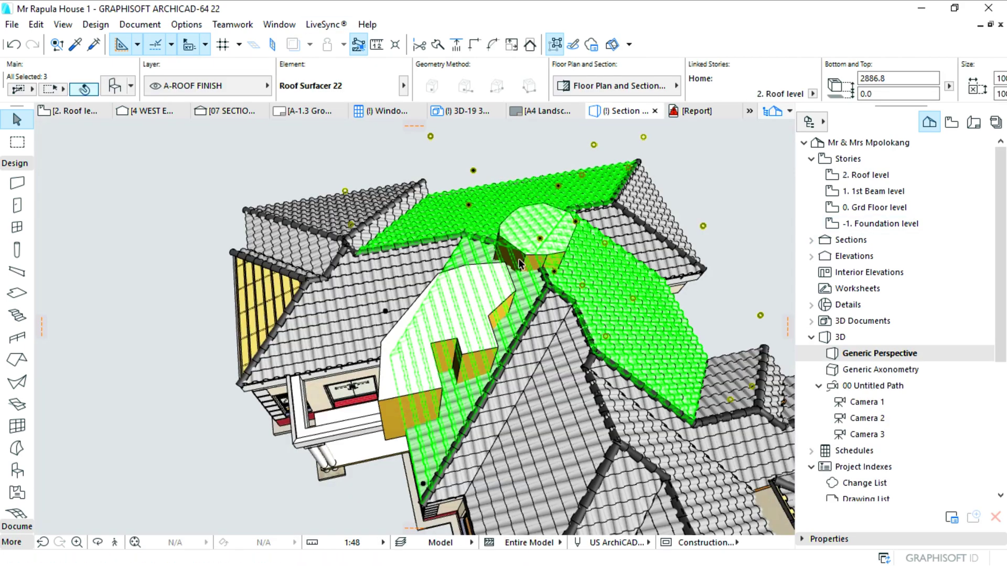
{"action": "middle_click_drag", "start_coordinate": [520, 263], "coordinate": [577, 187], "text": "shift"}
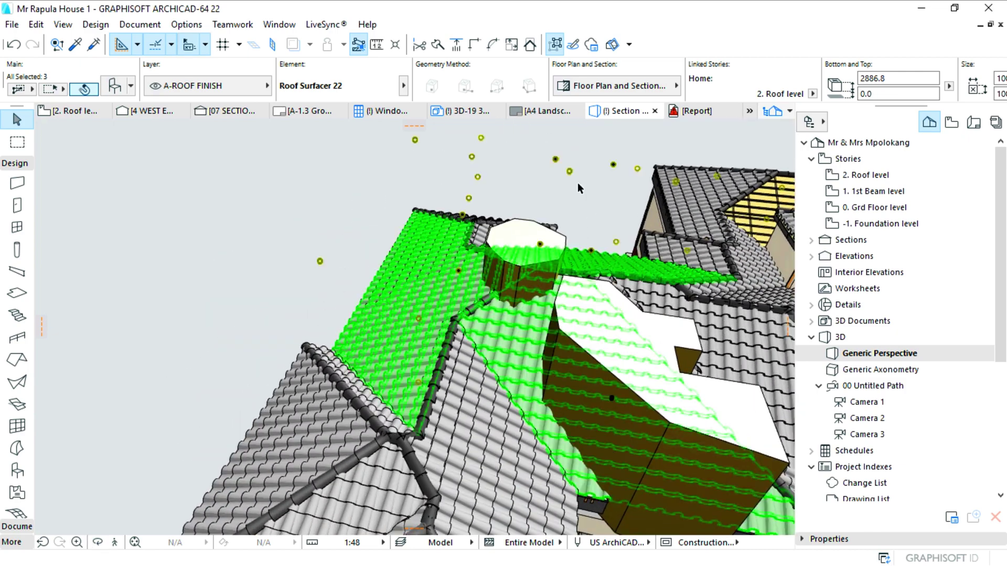
{"action": "right_click", "coordinate": [259, 168]}
{"action": "left_click", "coordinate": [504, 371]}
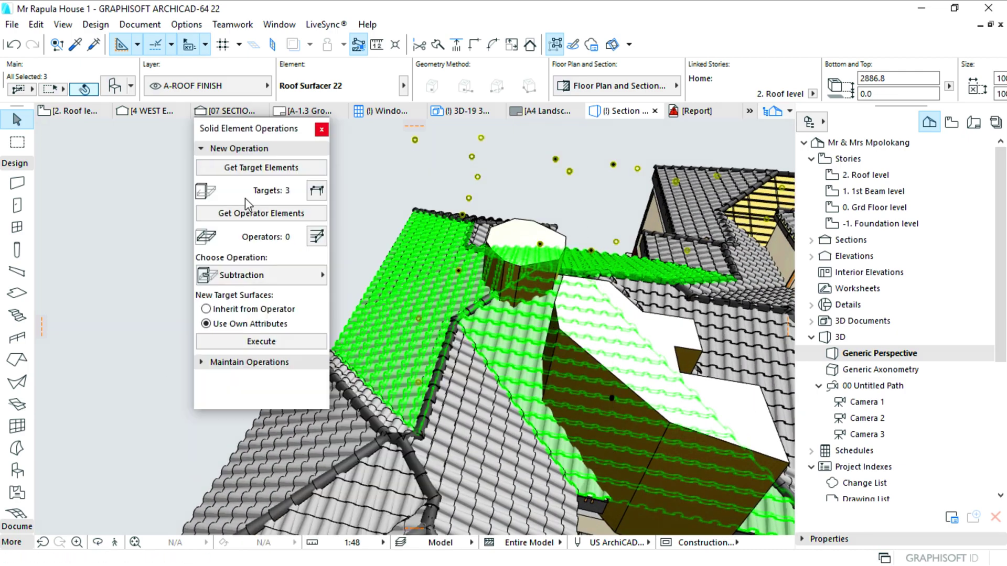
- Subtract both slabs from the roofs with upward extrusion, then put the slabs on the Hidden layer
{"action": "left_click", "coordinate": [709, 395]}
{"action": "left_click", "coordinate": [775, 417], "text": "shift"}
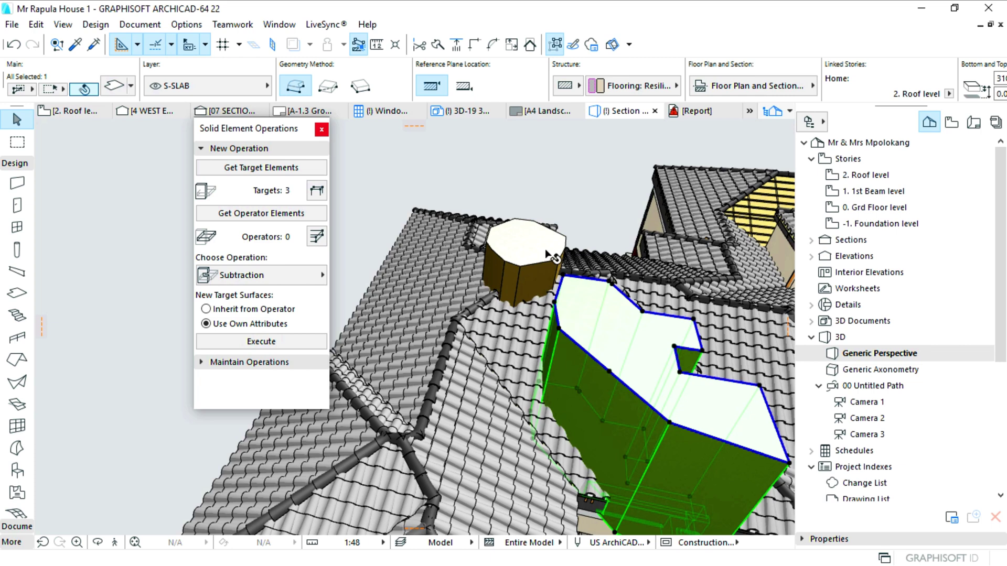
{"action": "left_click", "coordinate": [265, 275]}
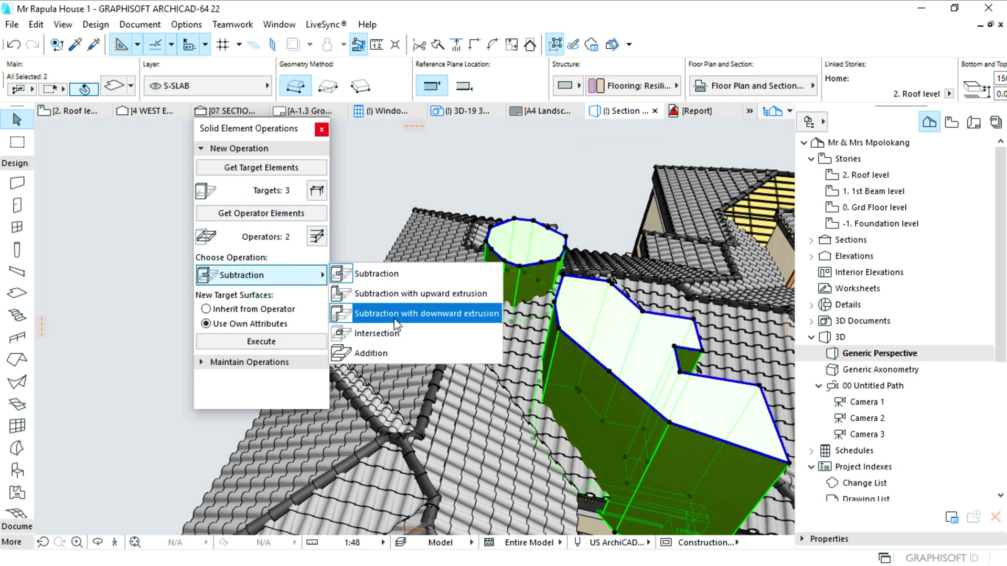
{"action": "left_click", "coordinate": [386, 304]}
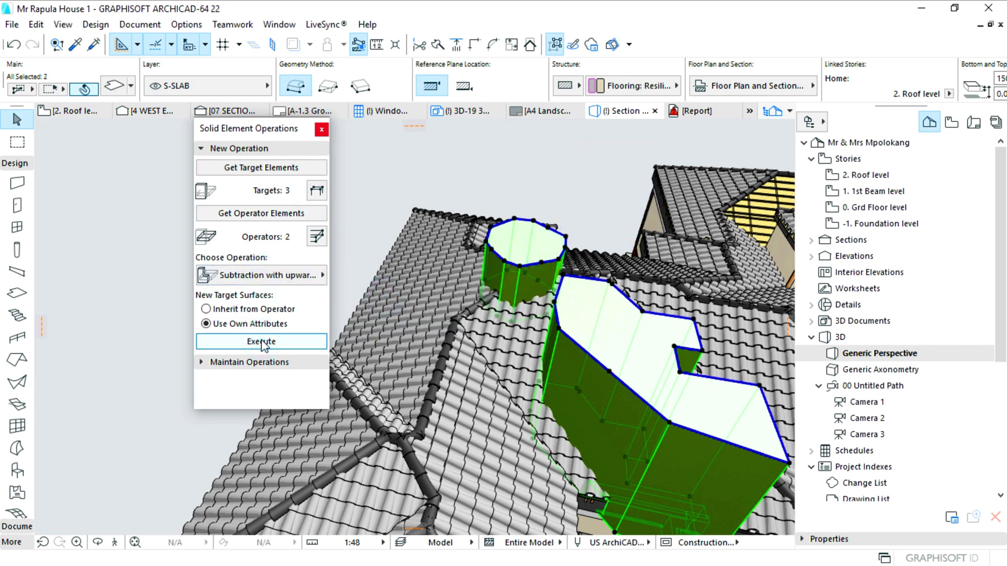
{"action": "left_click", "coordinate": [264, 343]}
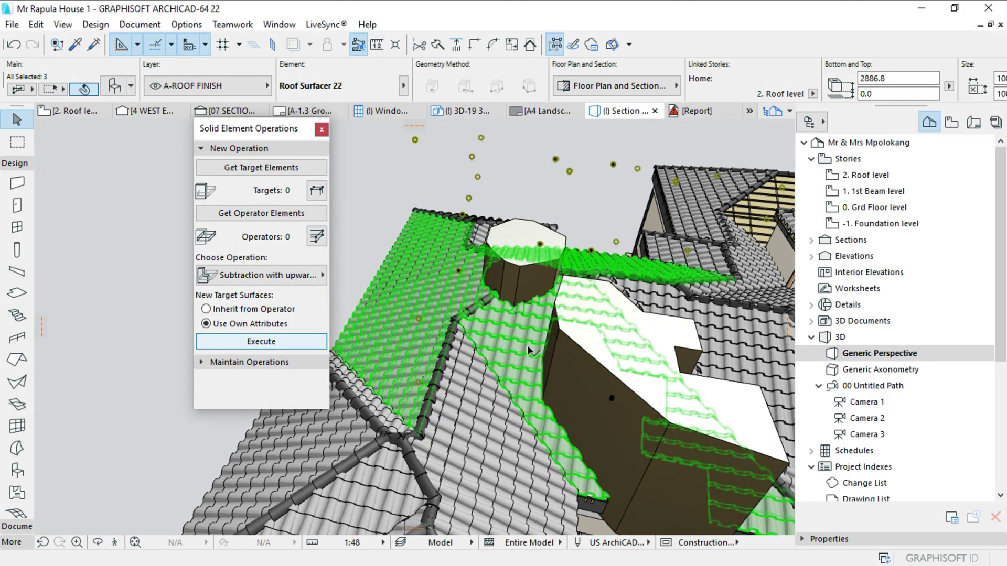
{"action": "left_click", "coordinate": [246, 93]}
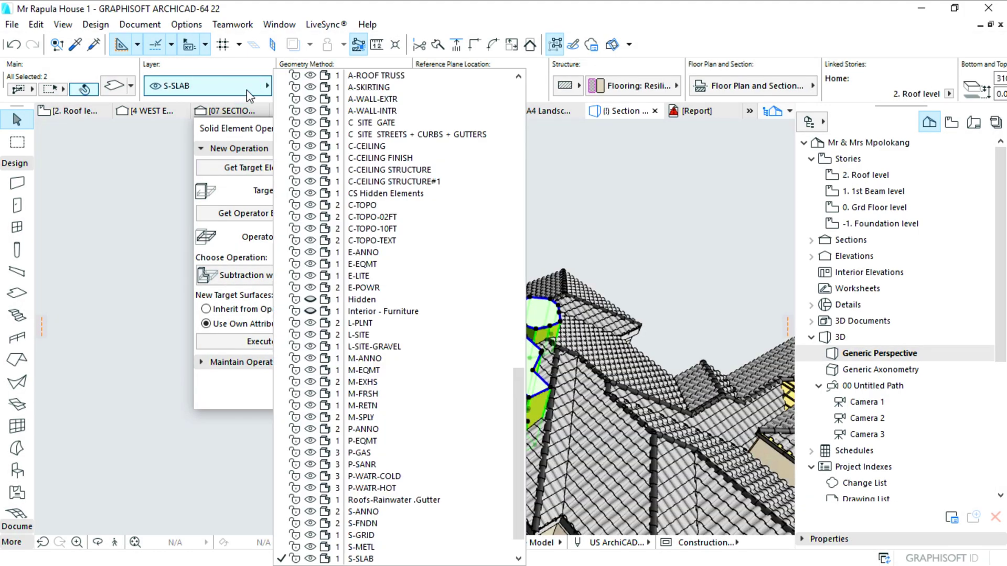
{"action": "left_click", "coordinate": [391, 305]}
- Orbit the cut-away model to inspect the roof openings and trusses
{"action": "middle_click_drag", "start_coordinate": [405, 343], "coordinate": [608, 408], "text": "shift"}
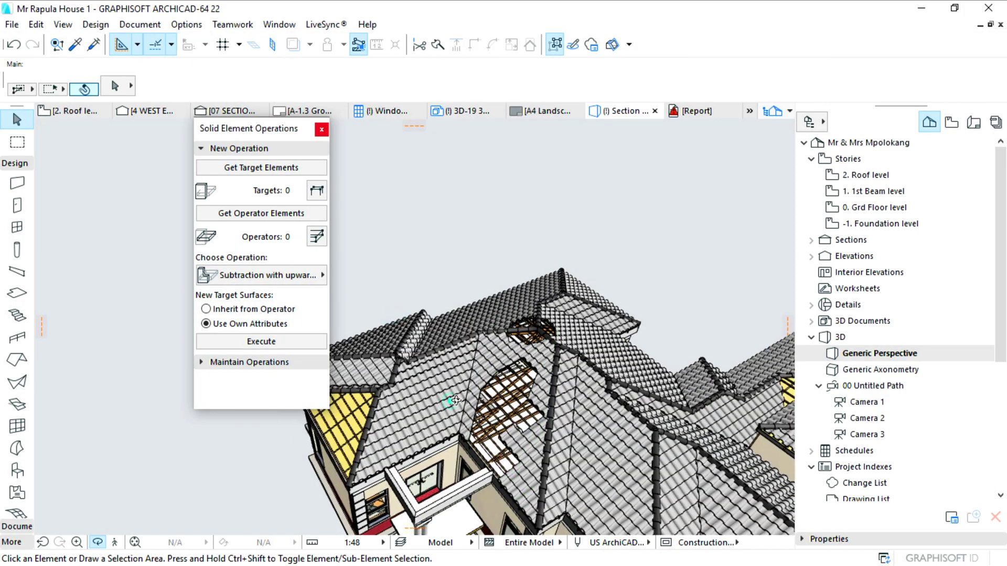
{"action": "scroll", "coordinate": [608, 408], "scroll_direction": "up", "scroll_amount": 2}
{"action": "scroll", "coordinate": [590, 397], "scroll_direction": "up", "scroll_amount": 3}
{"action": "scroll", "coordinate": [574, 390], "scroll_direction": "up", "scroll_amount": 2}
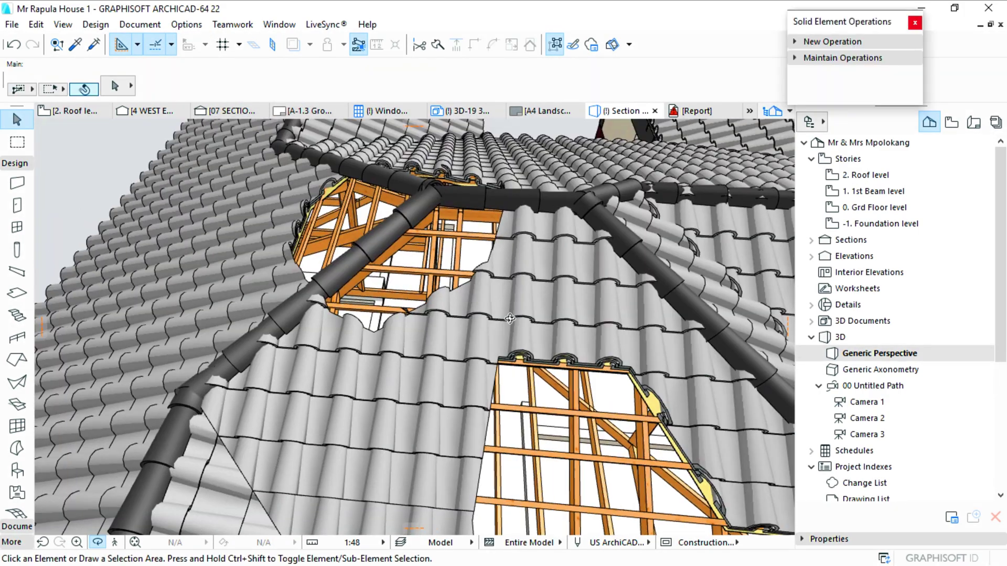
{"action": "scroll", "coordinate": [560, 381], "scroll_direction": "up", "scroll_amount": 2}
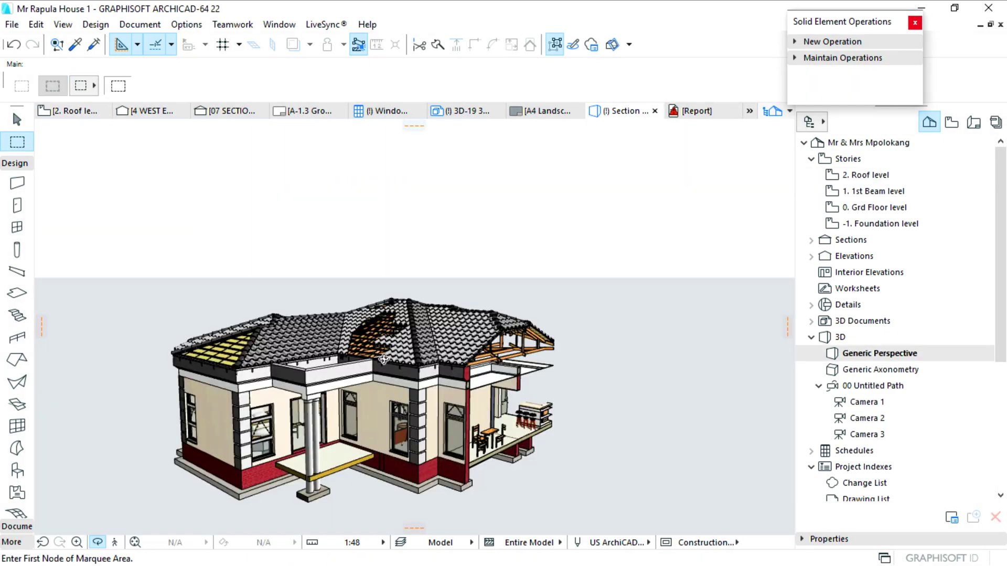
{"action": "middle_click_drag", "start_coordinate": [383, 358], "coordinate": [323, 339], "text": "shift"}
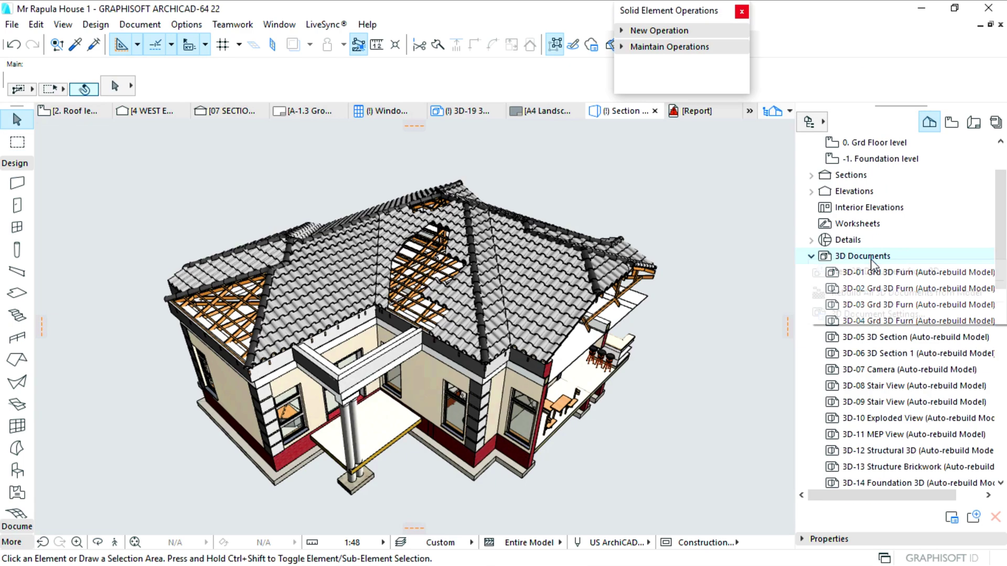
- Create the 3D document 3D-30 'Section Marquee' from the current 3D view
{"action": "right_click", "coordinate": [870, 259]}
{"action": "left_click", "coordinate": [882, 273]}
{"action": "type", "text": "Section Marquee"}
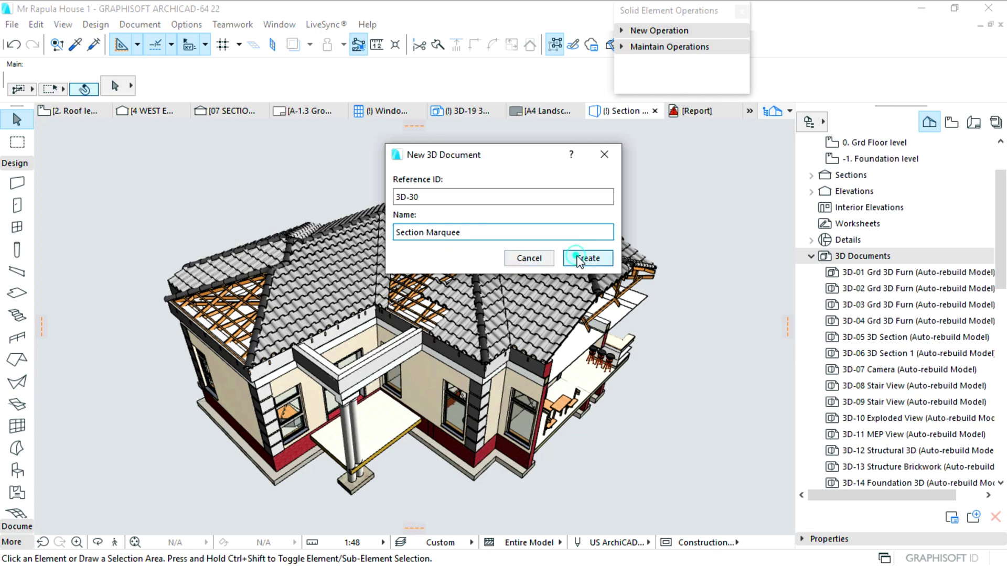
{"action": "left_click", "coordinate": [580, 259]}
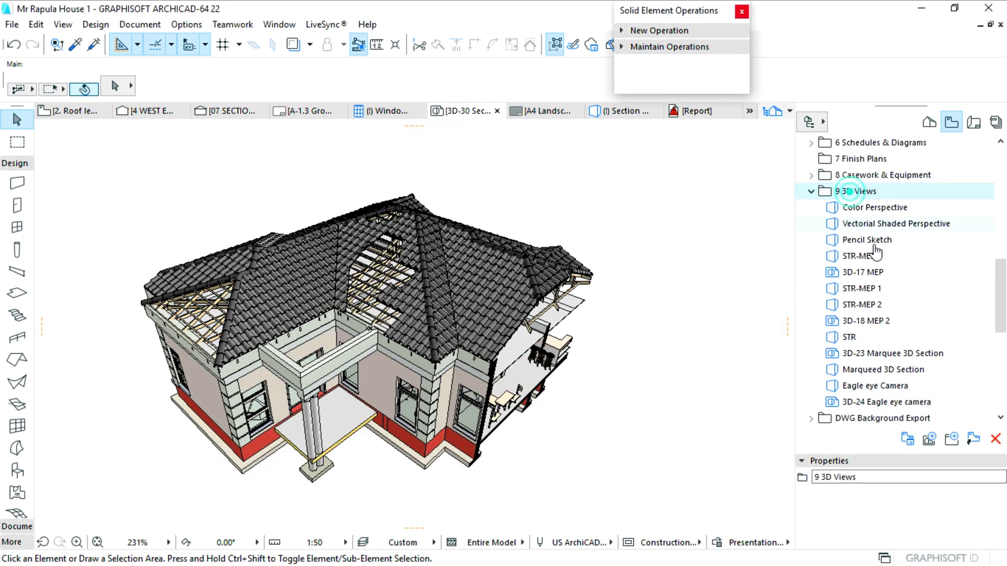
- Save Section Marquee as a view with the Model layer combination
{"action": "left_click", "coordinate": [929, 439]}
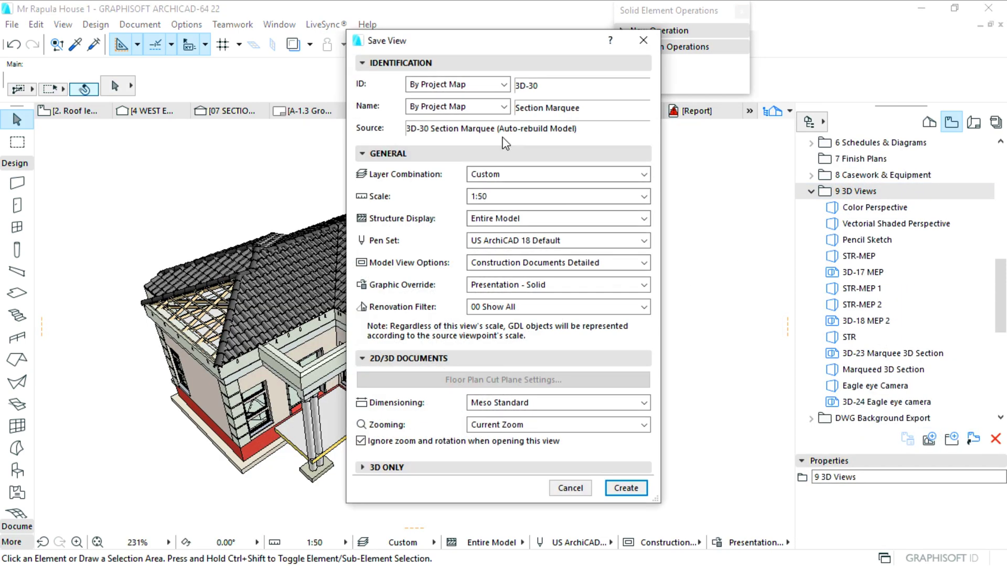
{"action": "left_click", "coordinate": [543, 178]}
{"action": "left_click", "coordinate": [501, 358]}
{"action": "left_click", "coordinate": [626, 488]}
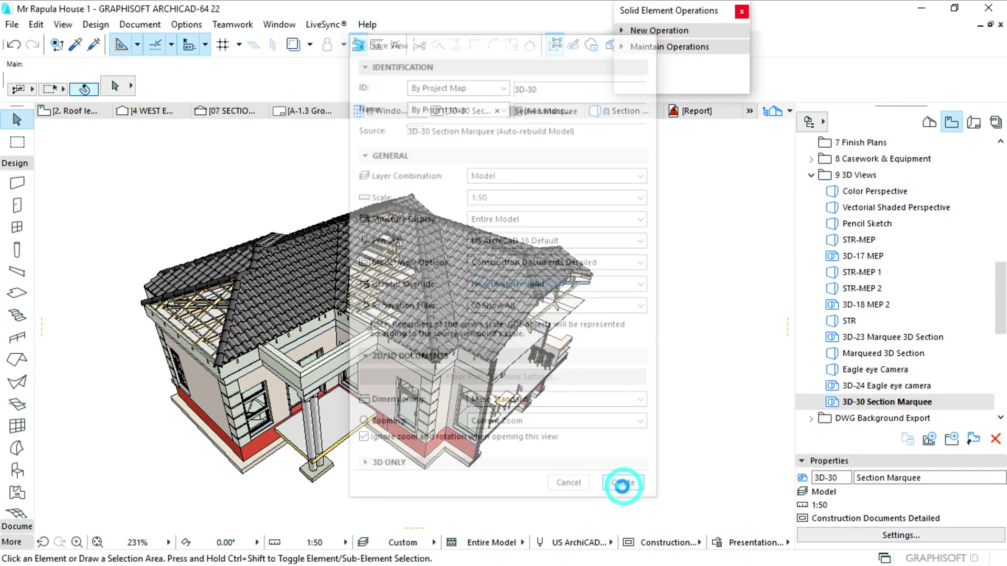
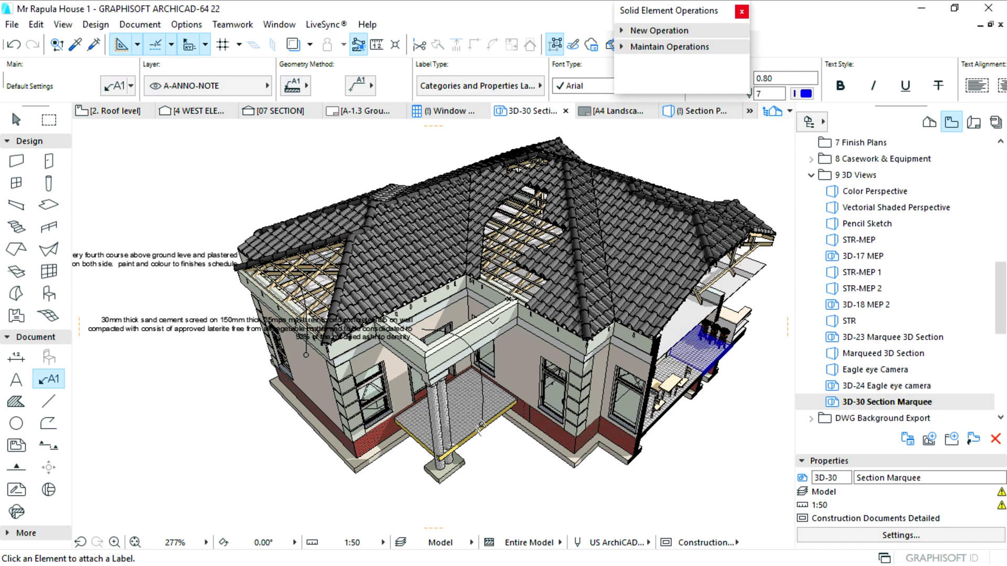
- Attach a second 230mm brickwall specification label to the house wall
{"action": "left_click", "coordinate": [470, 331]}
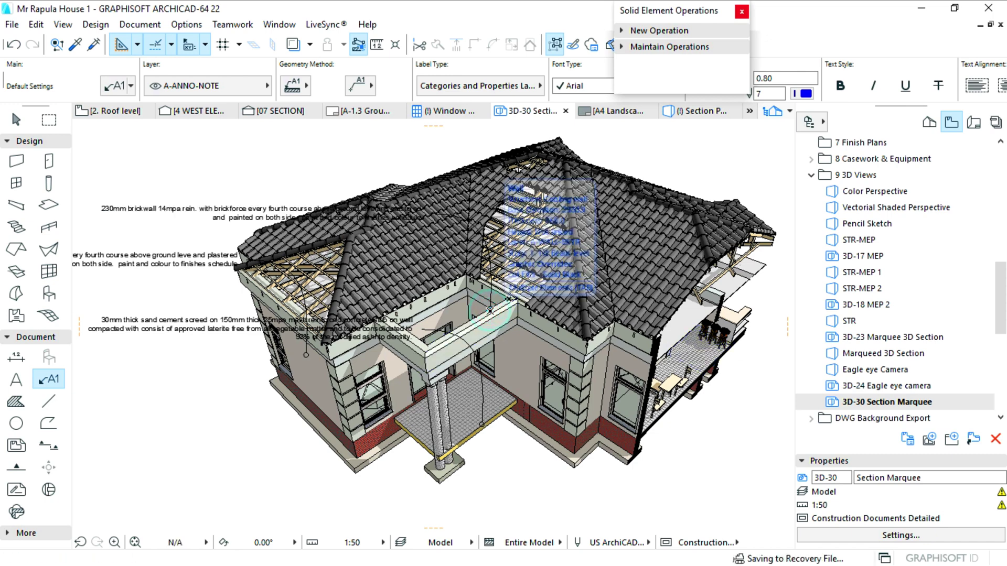
{"action": "scroll", "coordinate": [488, 415], "scroll_direction": "down", "scroll_amount": 3}
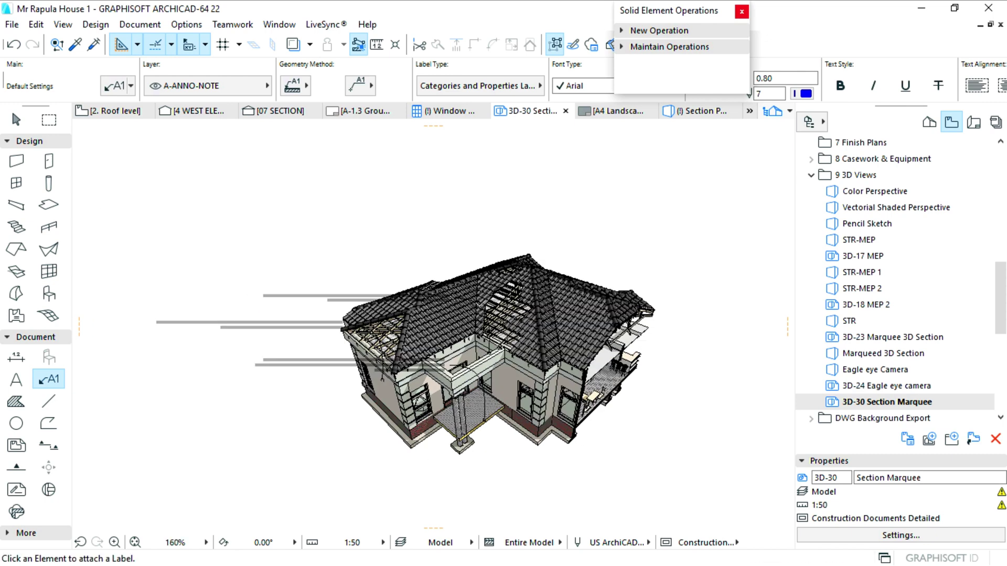
{"action": "scroll", "coordinate": [484, 331], "scroll_direction": "up", "scroll_amount": 3}
- Select the sand cement screed label and both brickwall labels together
{"action": "key", "text": "Escape"}
{"action": "scroll", "coordinate": [478, 358], "scroll_direction": "down", "scroll_amount": 1}
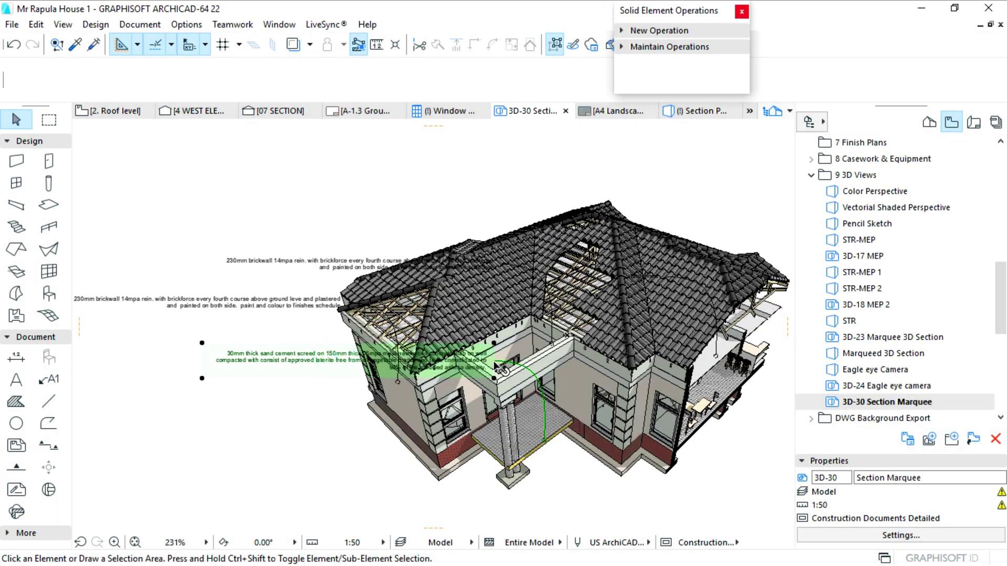
{"action": "left_click", "coordinate": [496, 364]}
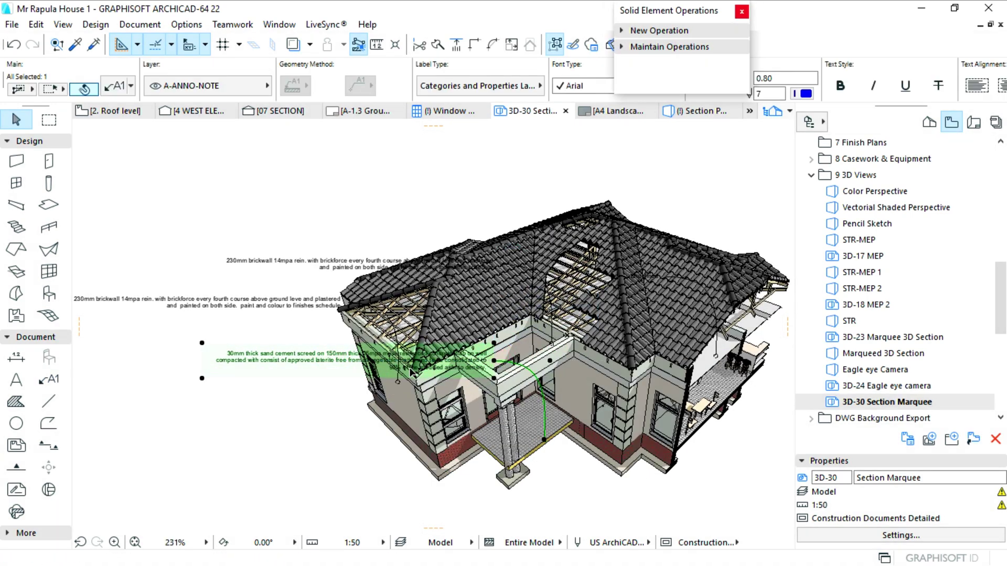
{"action": "left_click", "coordinate": [287, 303], "text": "shift"}
{"action": "left_click", "coordinate": [315, 264], "text": "shift"}
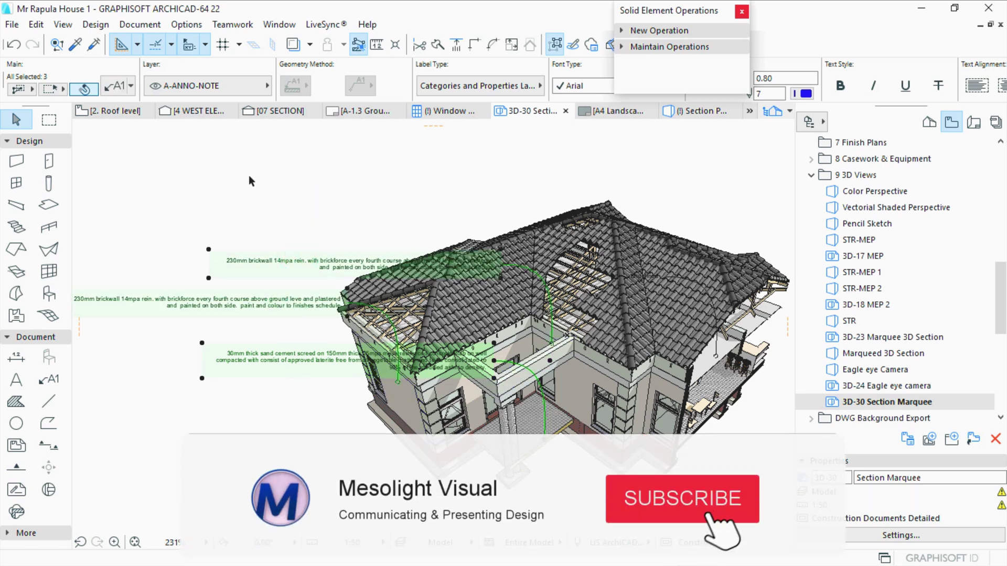
- Open the settings for the three labels and show the Type and Preview options
{"action": "left_click", "coordinate": [102, 83]}
{"action": "left_click", "coordinate": [432, 133]}
{"action": "left_click", "coordinate": [409, 64]}
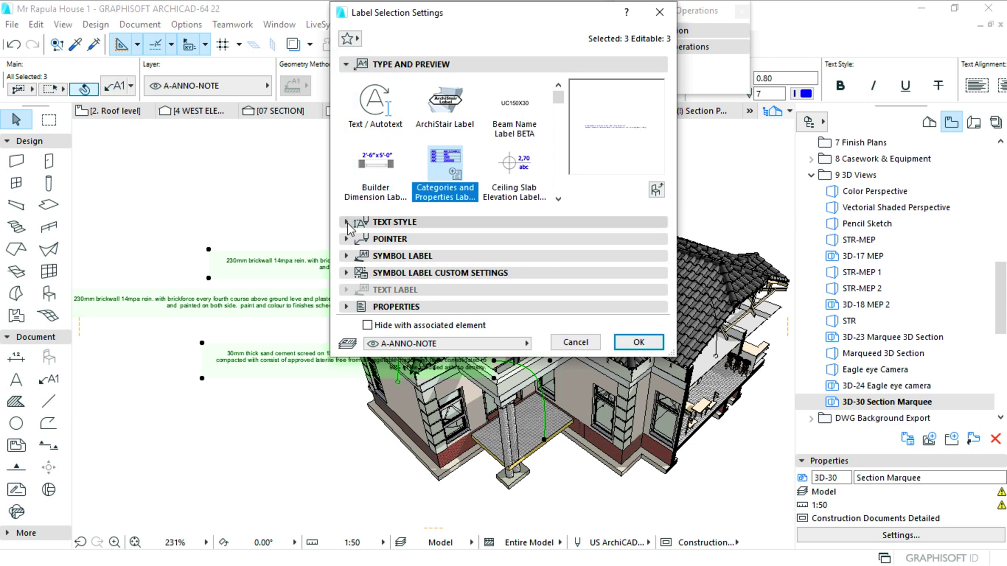